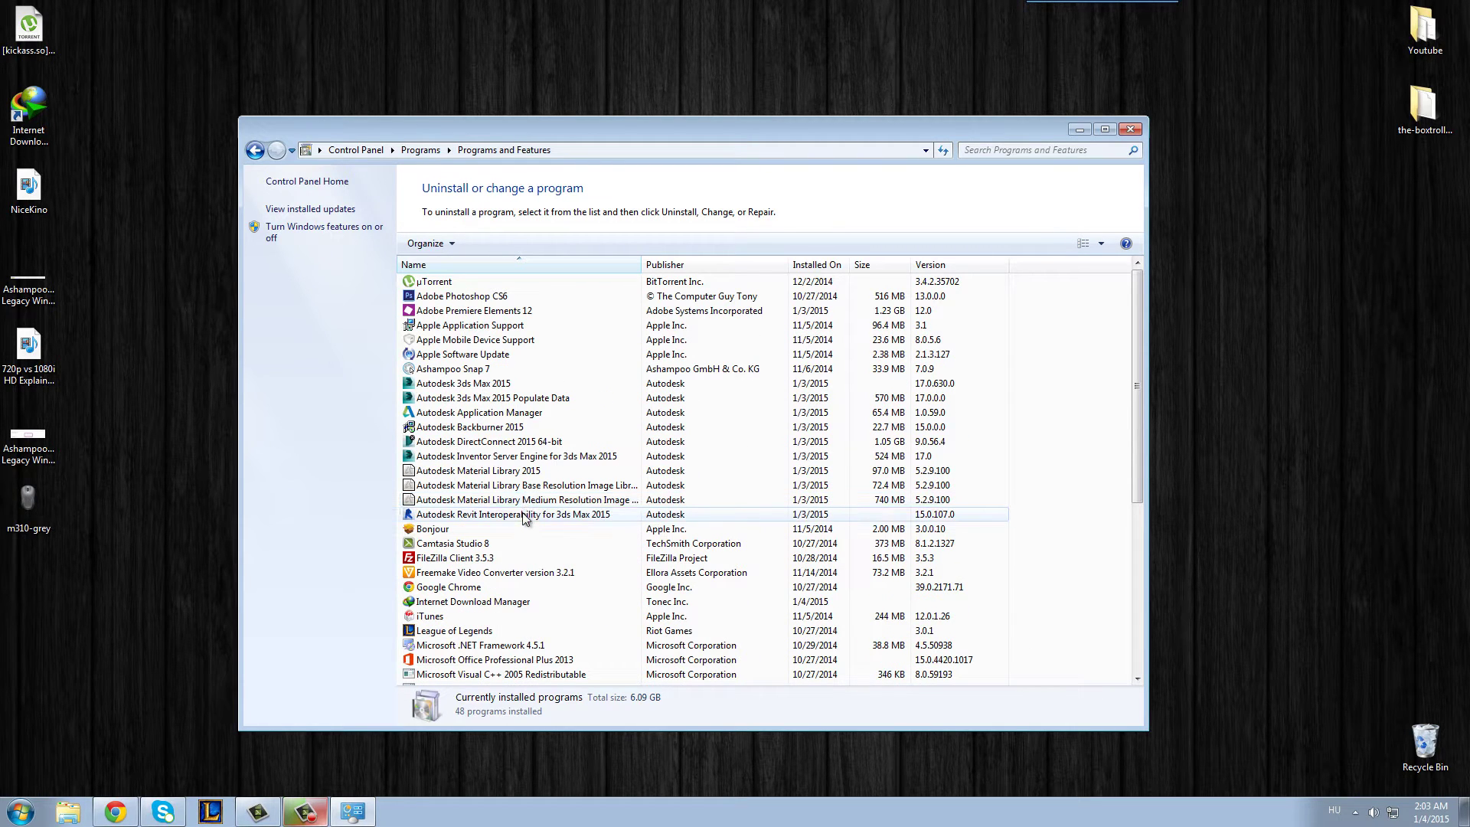
- Uninstall Internet Download Manager from the installed programs using the Full option, and accept the computer reboot
{"action": "left_click", "coordinate": [502, 601]}
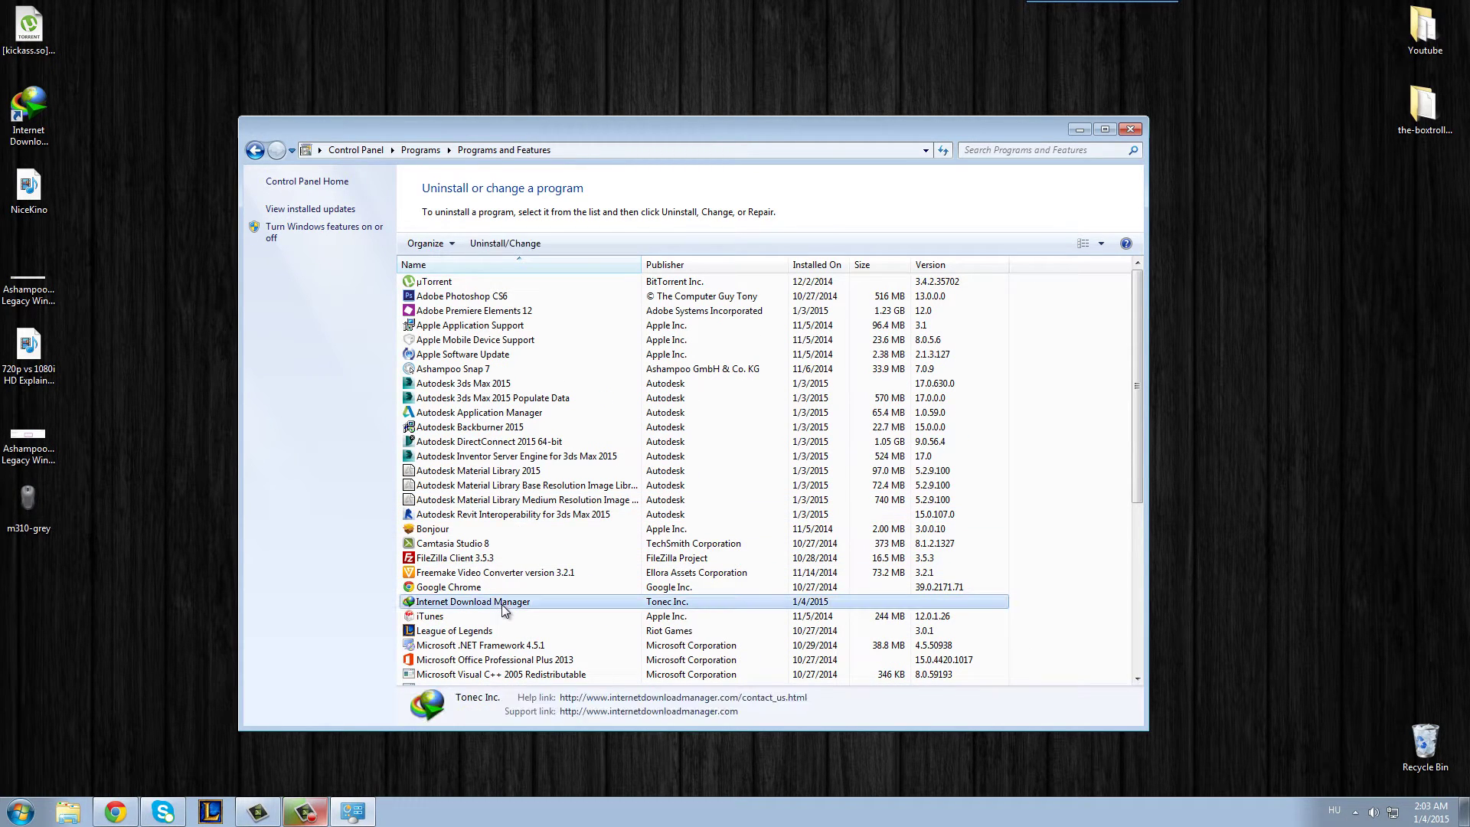
{"action": "left_click", "coordinate": [506, 244]}
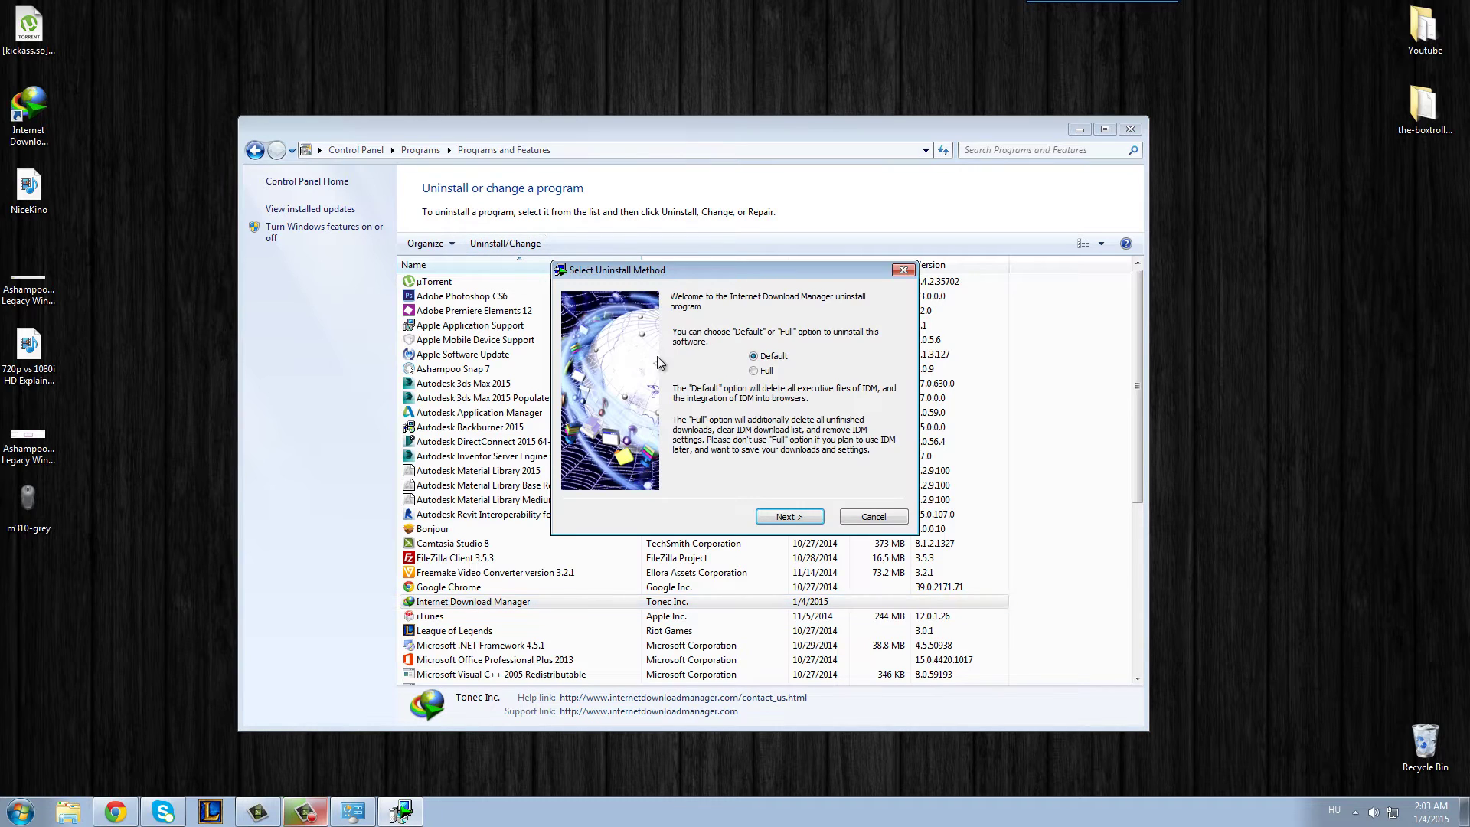
{"action": "left_click", "coordinate": [754, 371]}
{"action": "left_click", "coordinate": [1355, 811]}
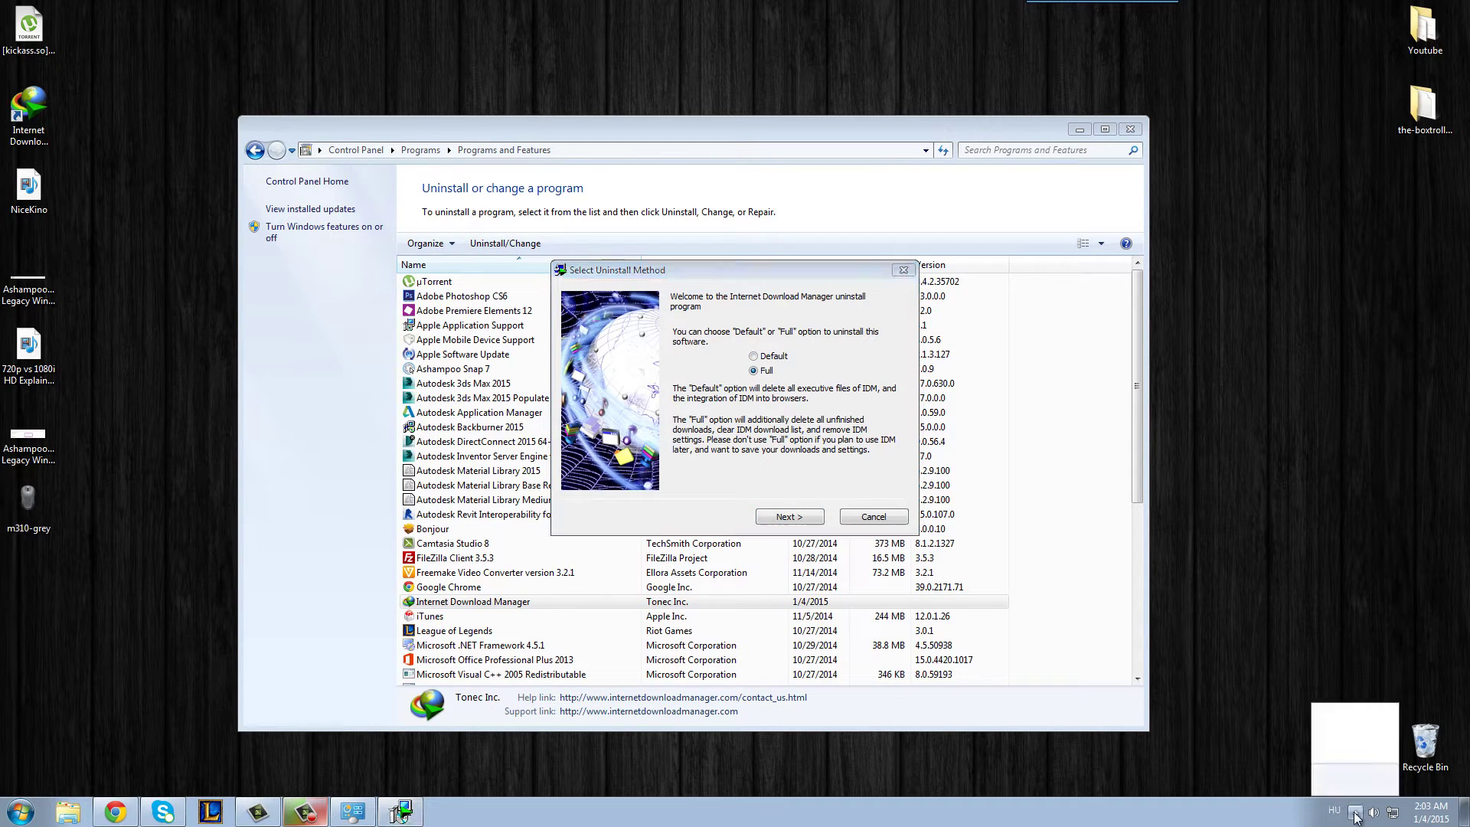
{"action": "left_click", "coordinate": [774, 496]}
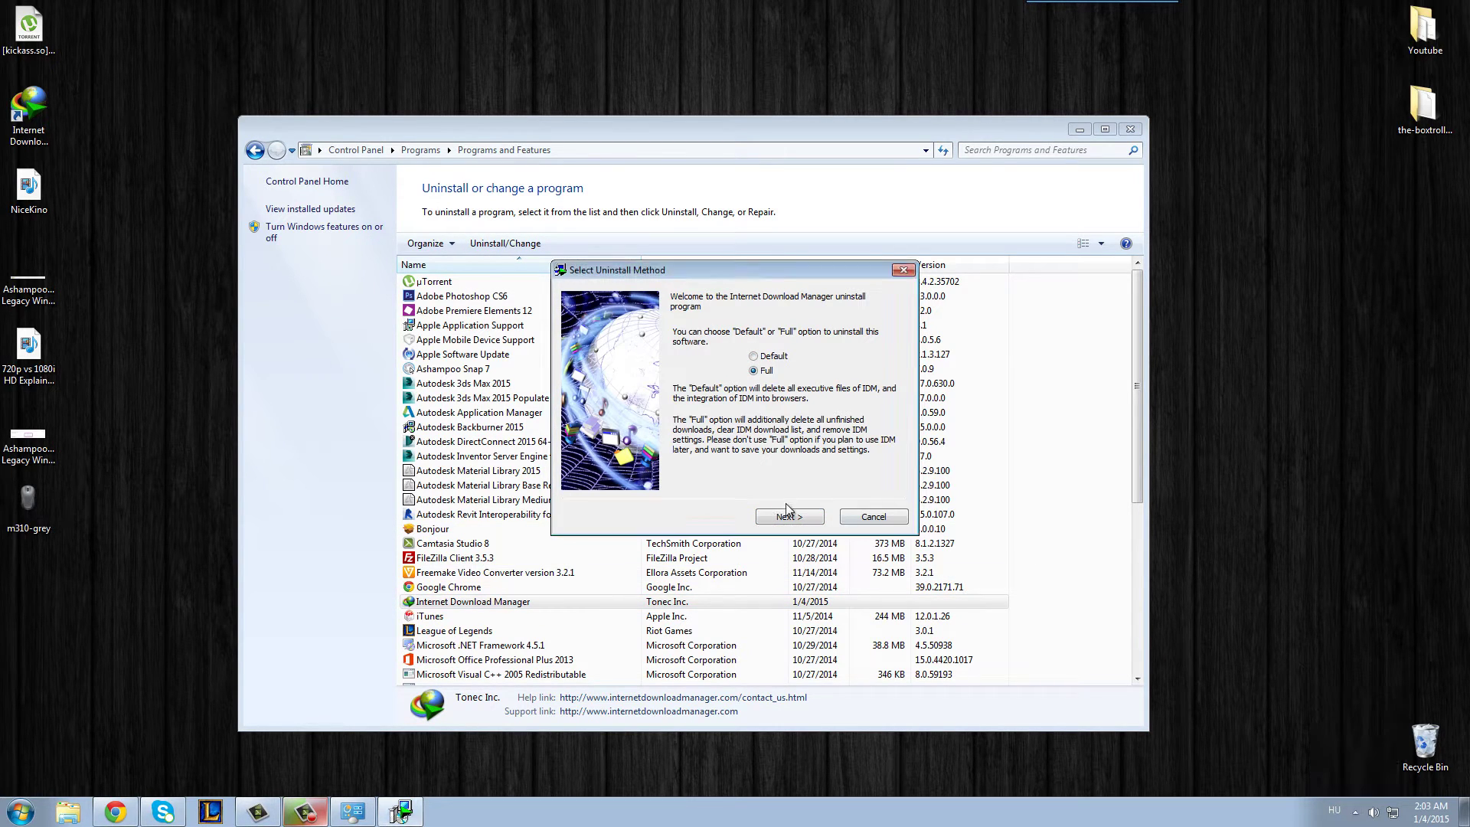
{"action": "left_click", "coordinate": [791, 519]}
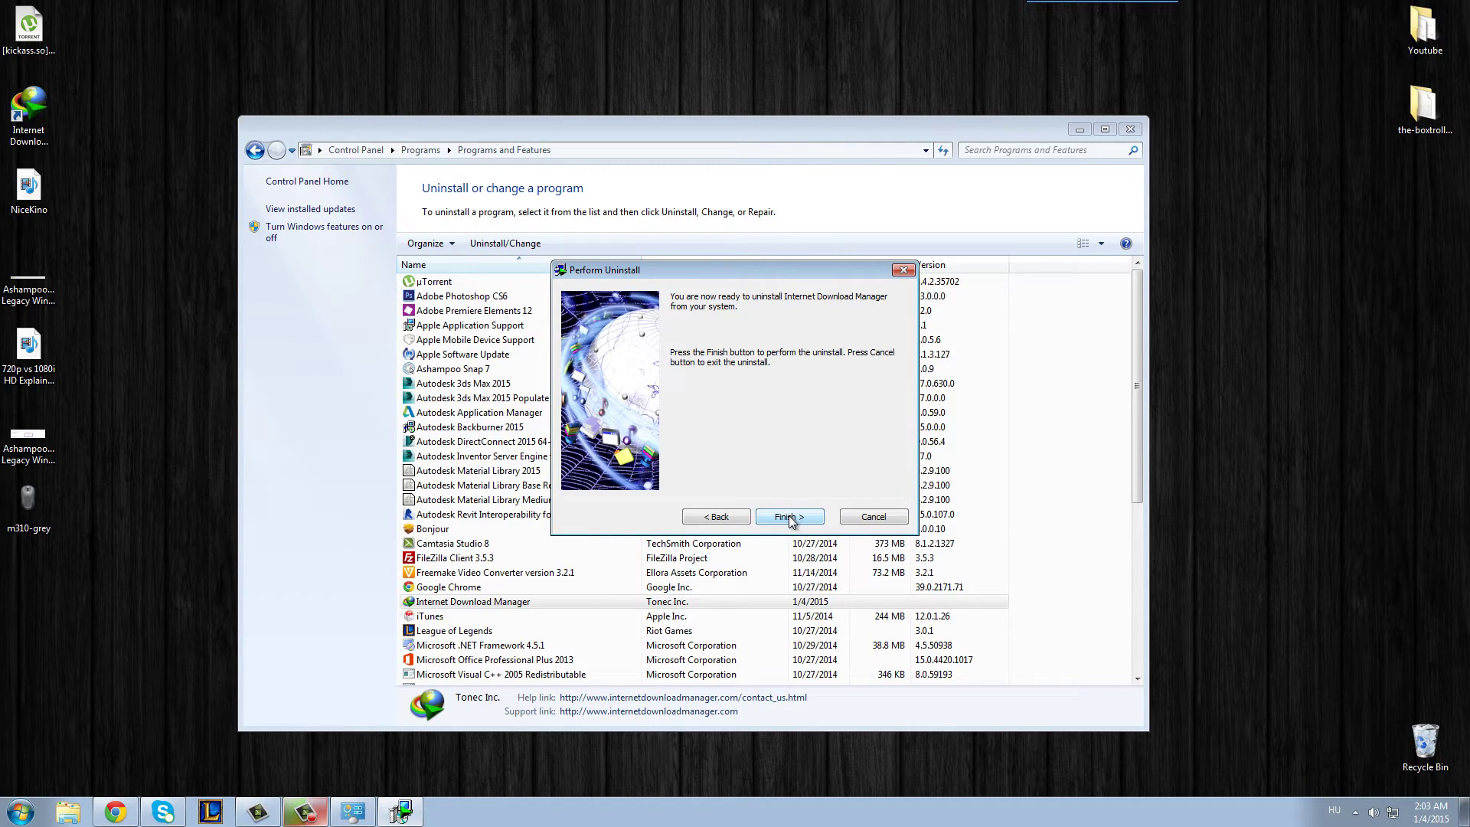
{"action": "left_click", "coordinate": [789, 518]}
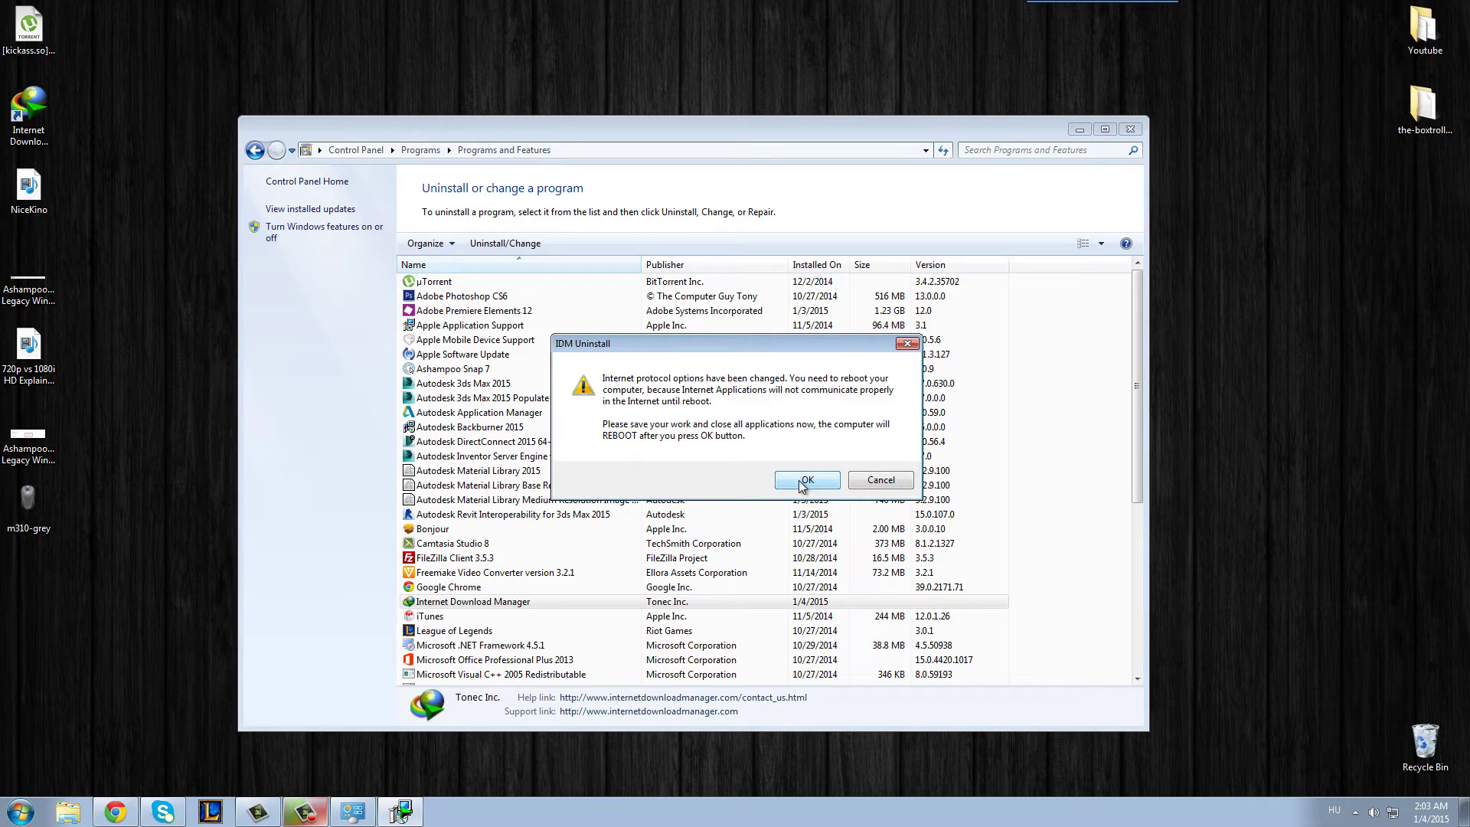
{"action": "left_click", "coordinate": [801, 482]}
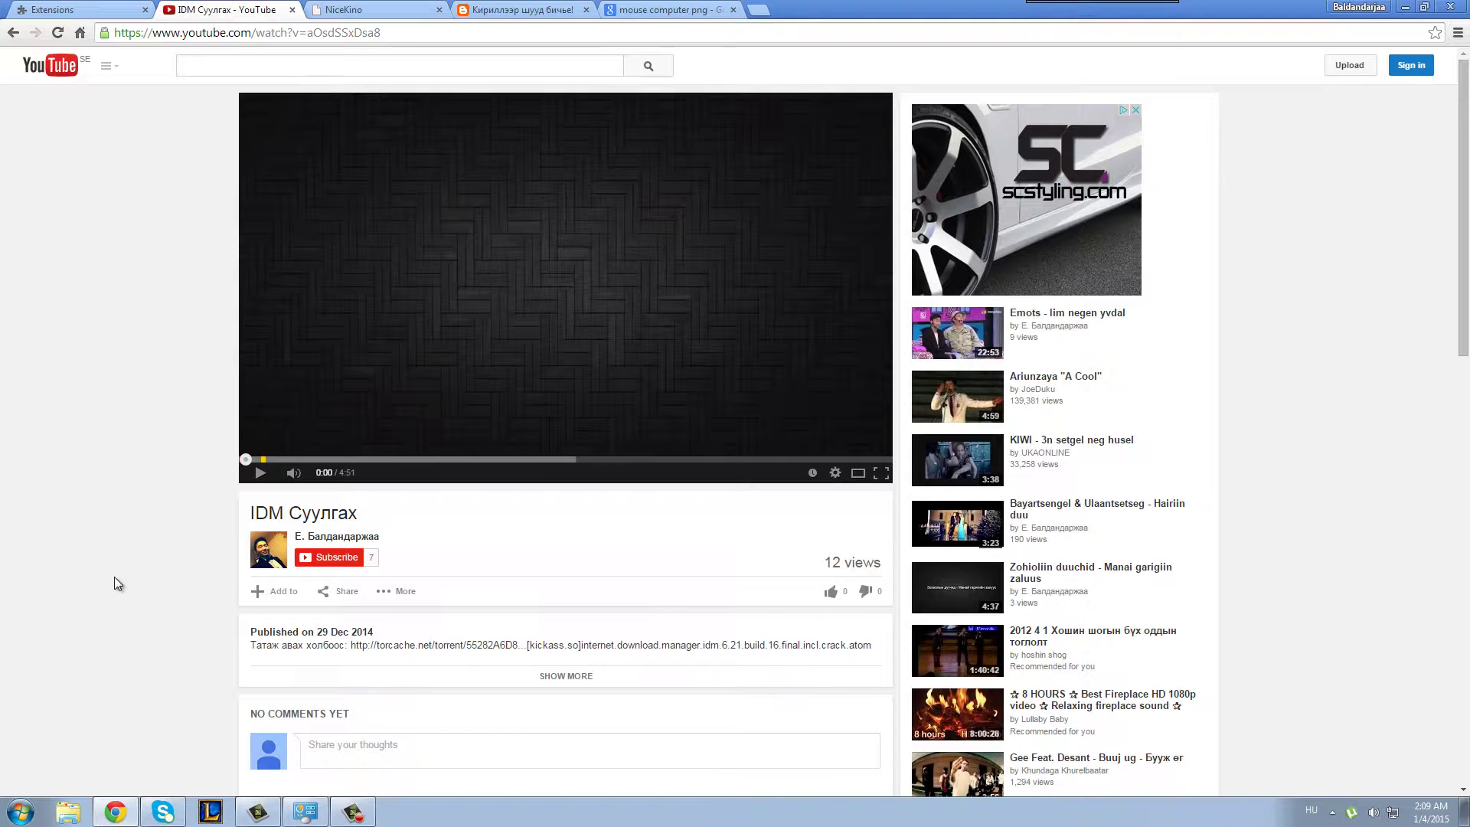
- Download the Internet Download Manager 6.21 Build 16 torrent from the link in the "IDM Суулгах" video description, retrying the link once
{"action": "left_click_drag", "start_coordinate": [239, 513], "coordinate": [388, 516]}
{"action": "left_click", "coordinate": [130, 550]}
{"action": "scroll", "coordinate": [166, 645], "scroll_direction": "down", "scroll_amount": 1}
{"action": "left_click_drag", "start_coordinate": [250, 580], "coordinate": [349, 571]}
{"action": "left_click", "coordinate": [349, 571]}
{"action": "left_click", "coordinate": [400, 570]}
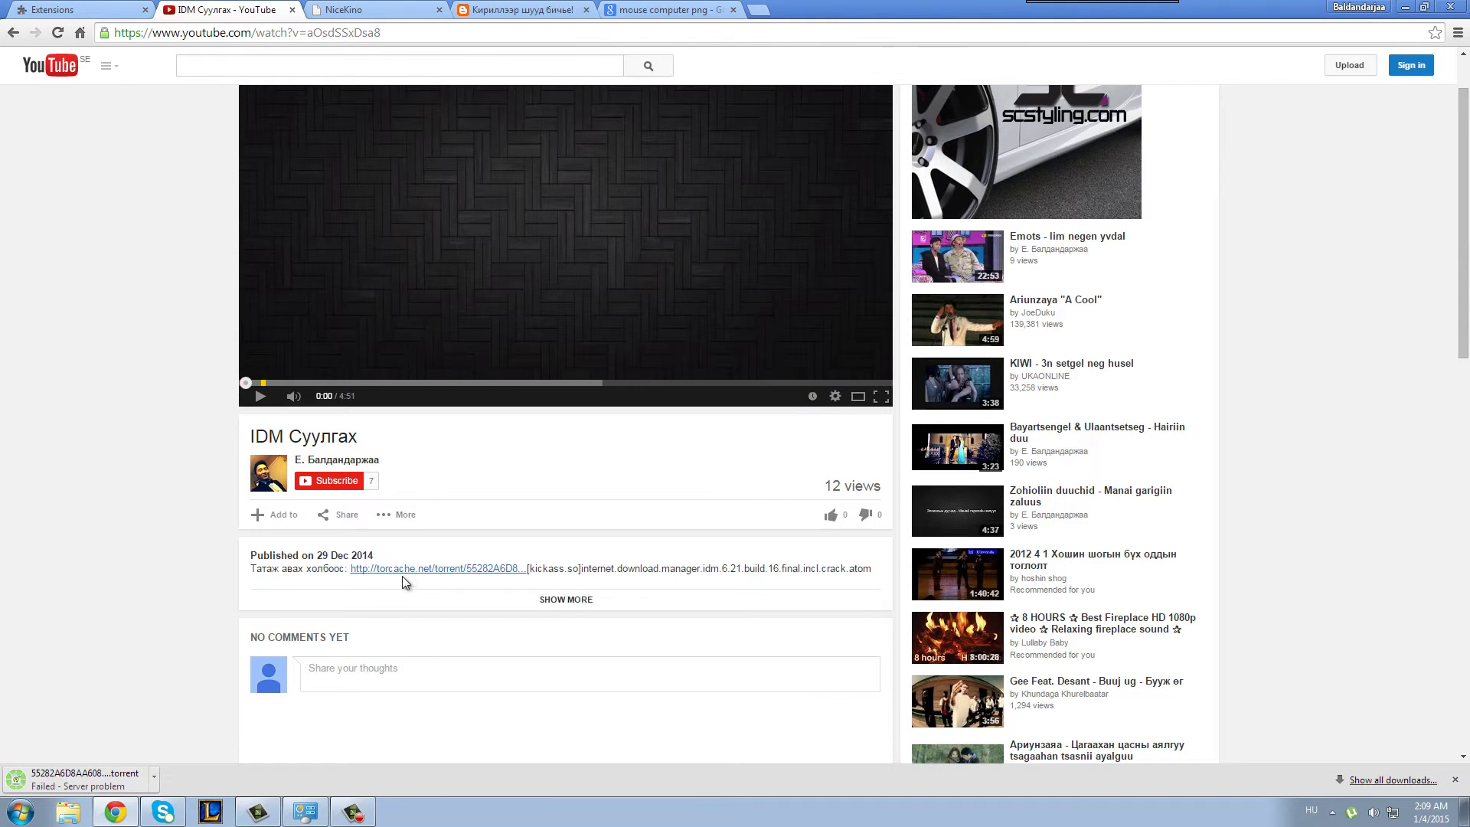
{"action": "left_click", "coordinate": [402, 572]}
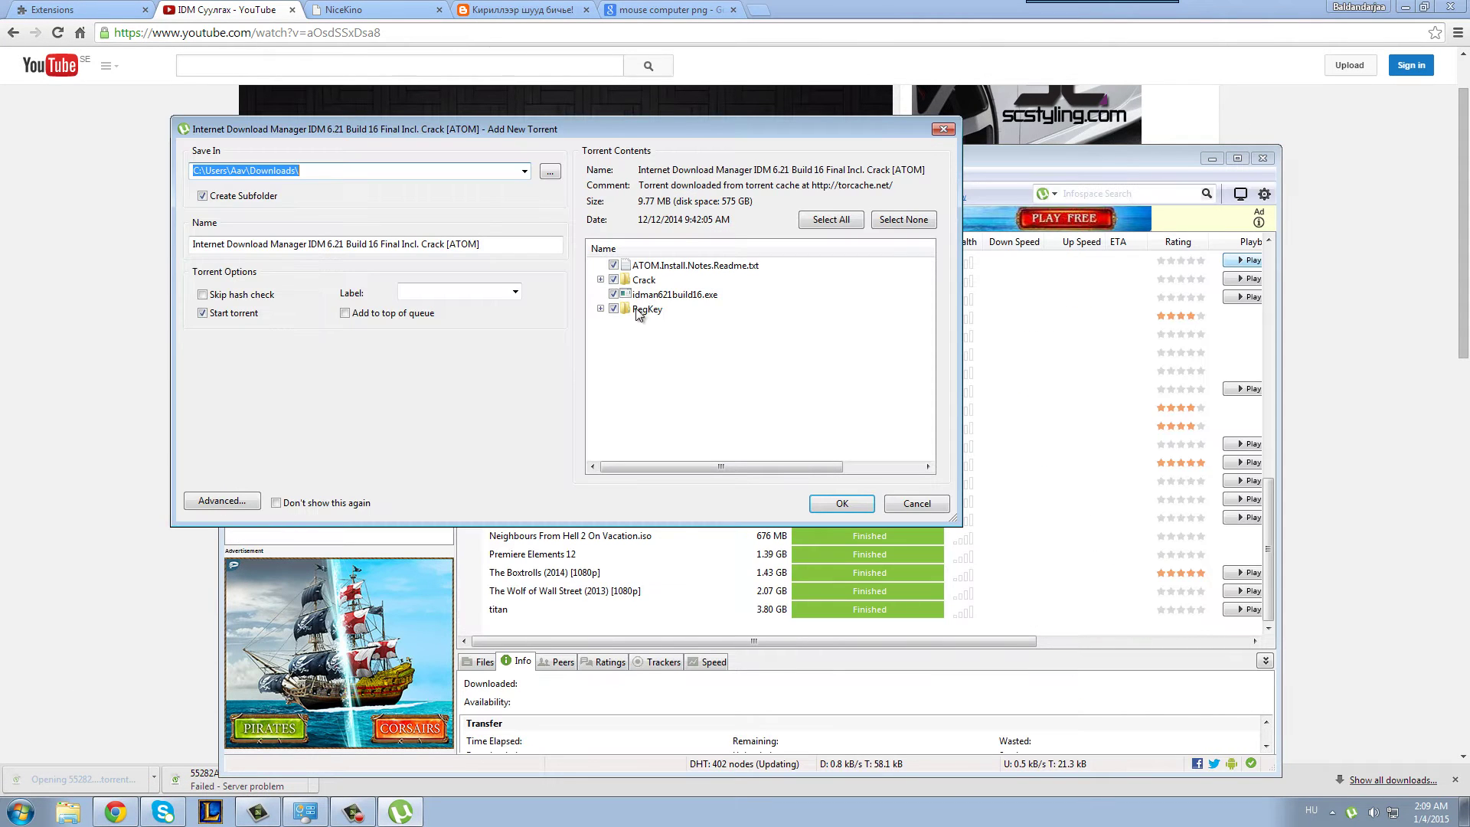
- Add the Internet Download Manager torrent with all its contents and force its download to start
{"action": "left_click", "coordinate": [836, 503]}
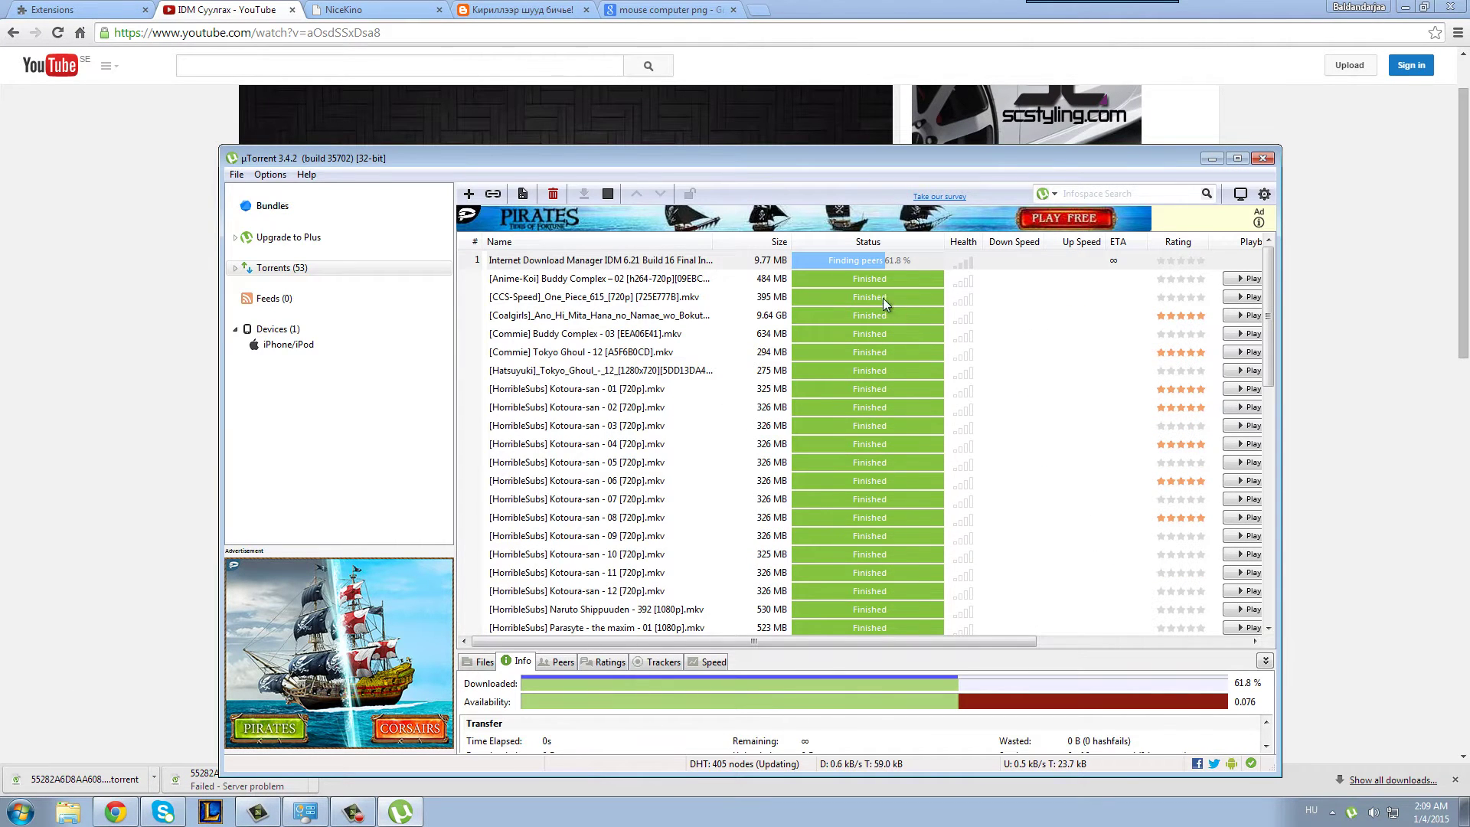
{"action": "right_click", "coordinate": [930, 268]}
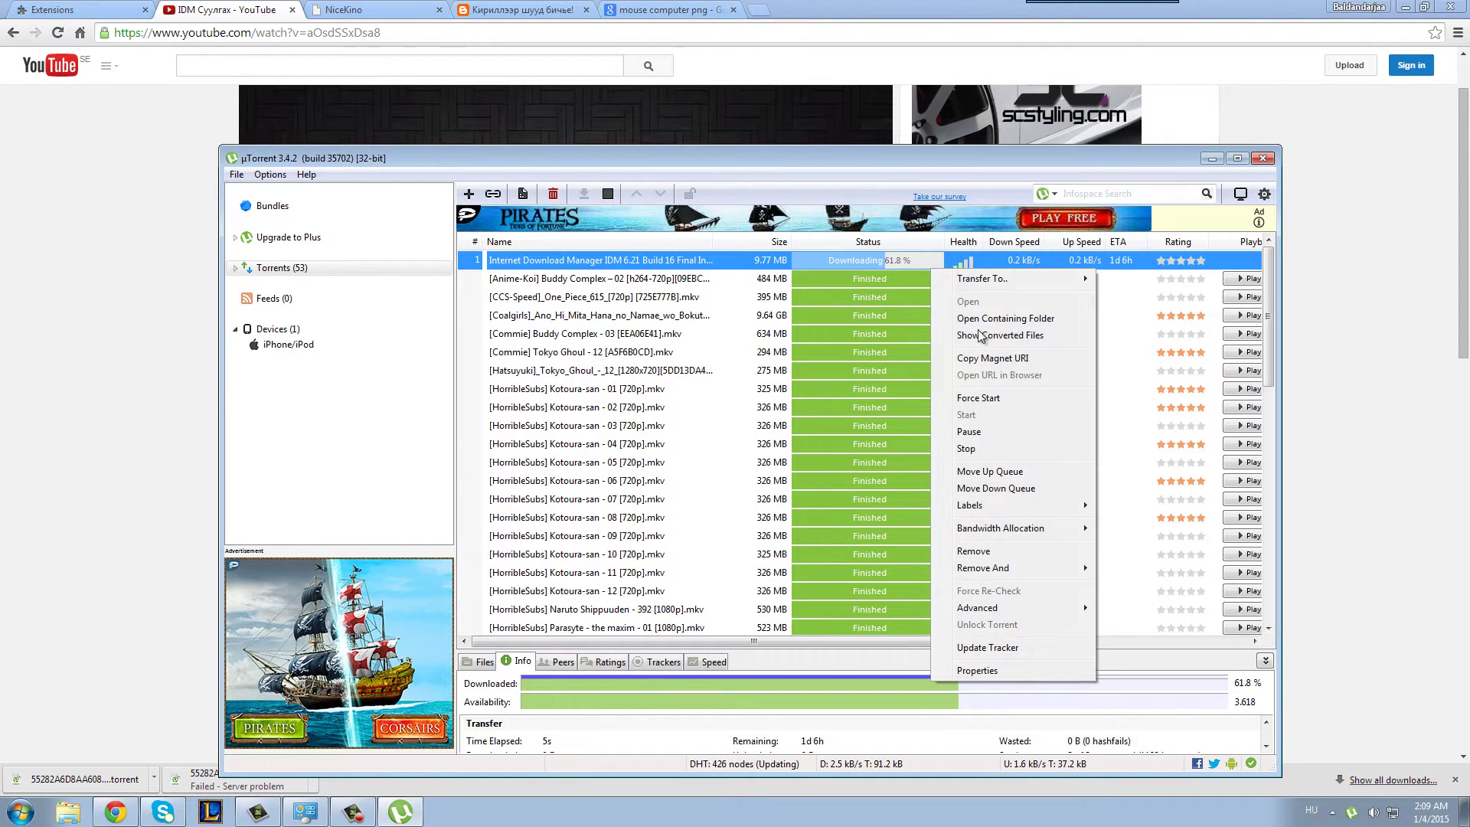
{"action": "left_click", "coordinate": [973, 397]}
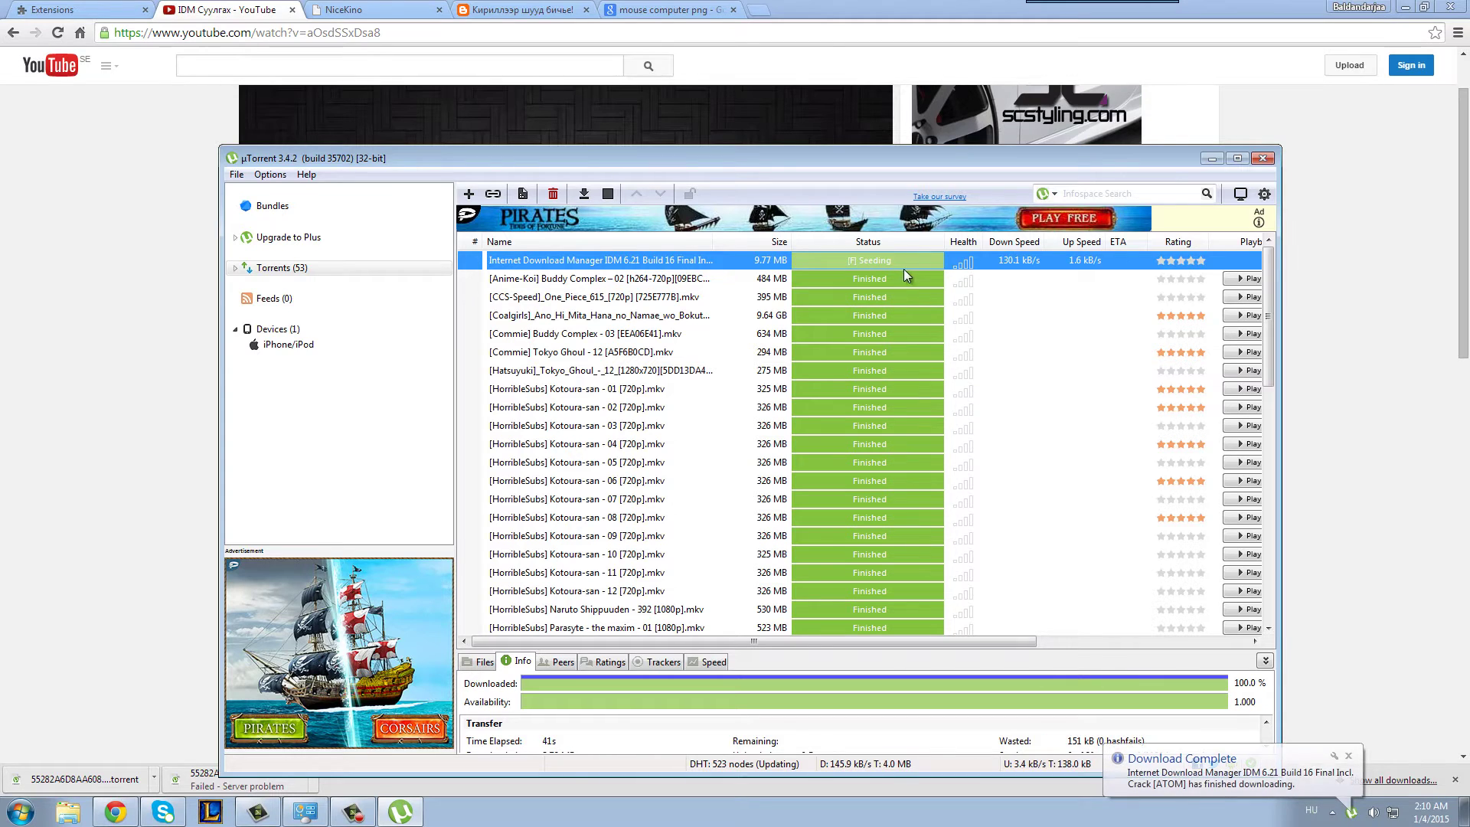
- Stop seeding the Internet Download Manager torrent and open its downloaded folder
{"action": "right_click", "coordinate": [903, 267]}
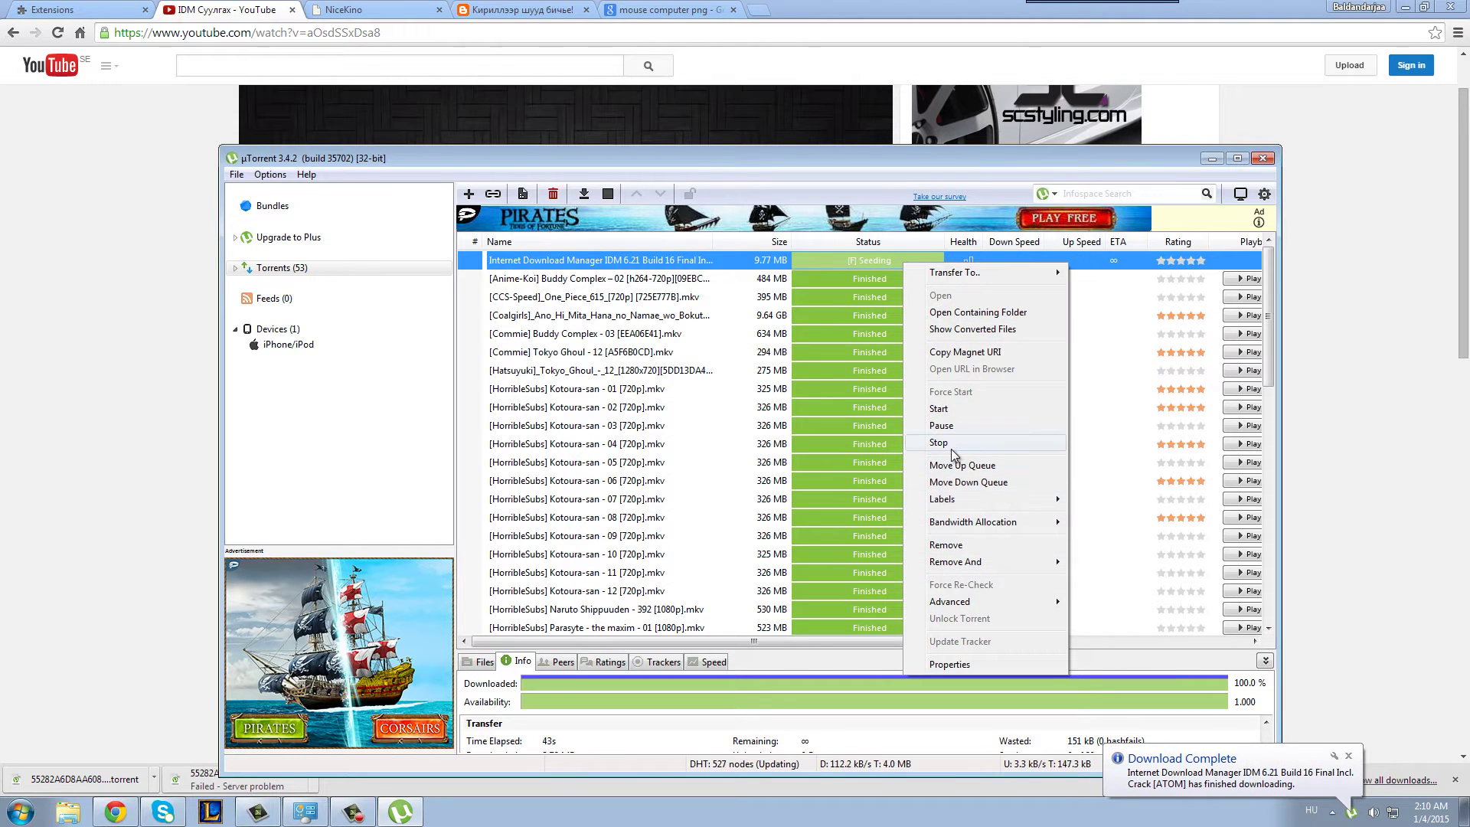
{"action": "left_click", "coordinate": [938, 442]}
{"action": "scroll", "coordinate": [884, 559], "scroll_direction": "down", "scroll_amount": 10}
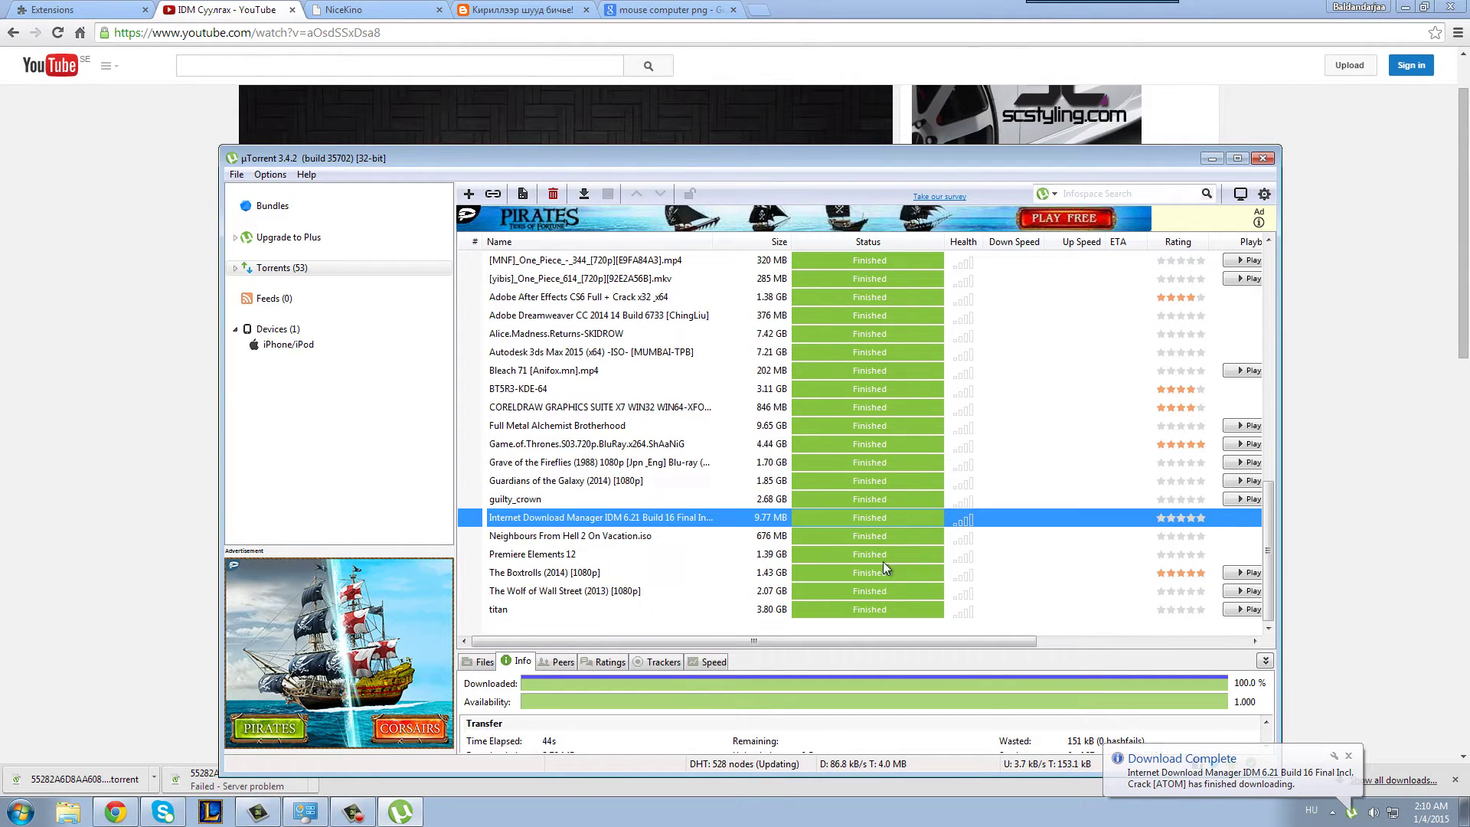
{"action": "double_click", "coordinate": [875, 519]}
{"action": "left_click", "coordinate": [705, 496]}
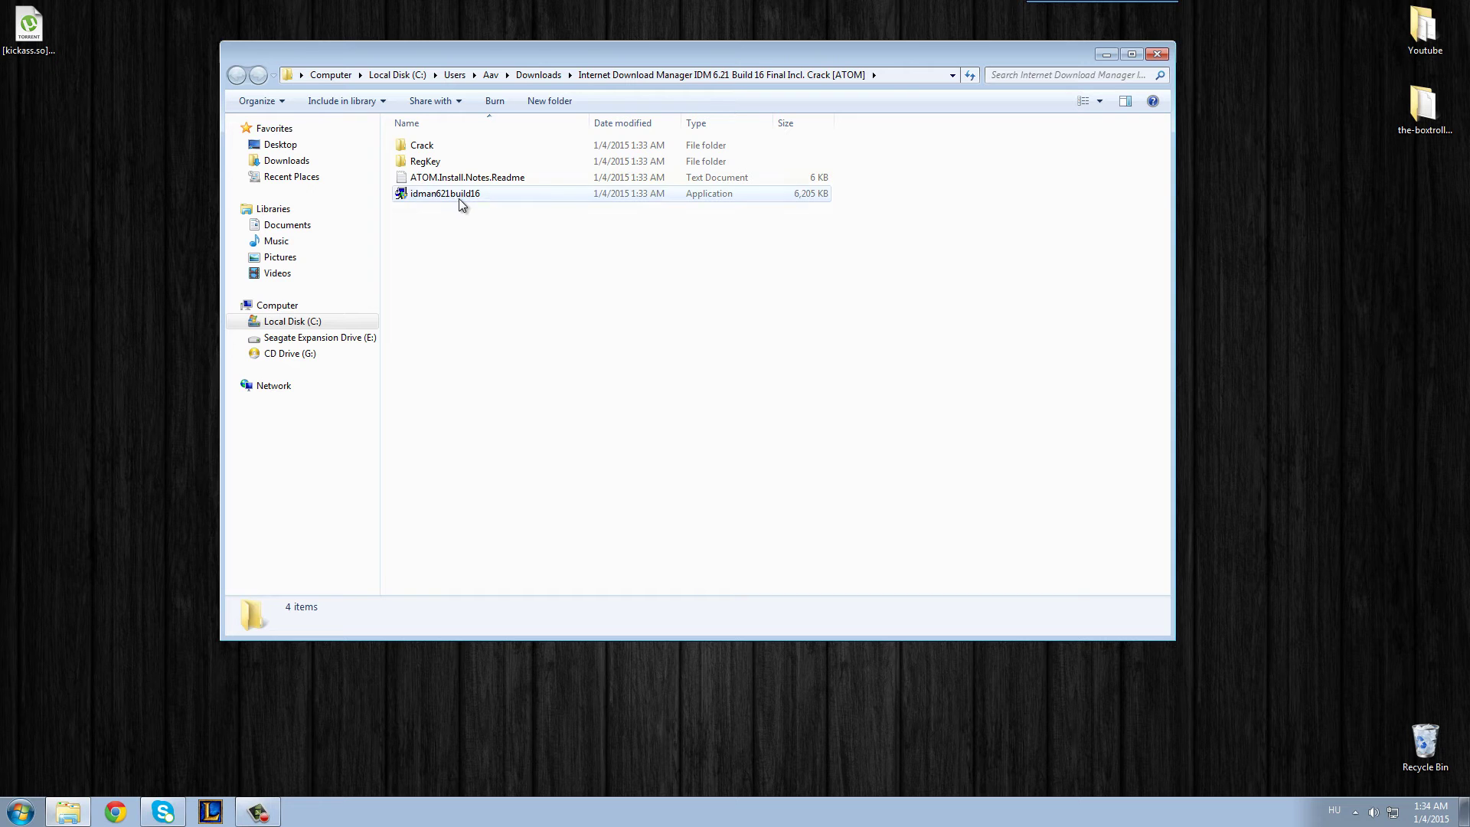
- Run idman621build16 as administrator and advance the installation wizard to the destination folder choice
{"action": "left_click", "coordinate": [444, 196]}
{"action": "right_click", "coordinate": [442, 196]}
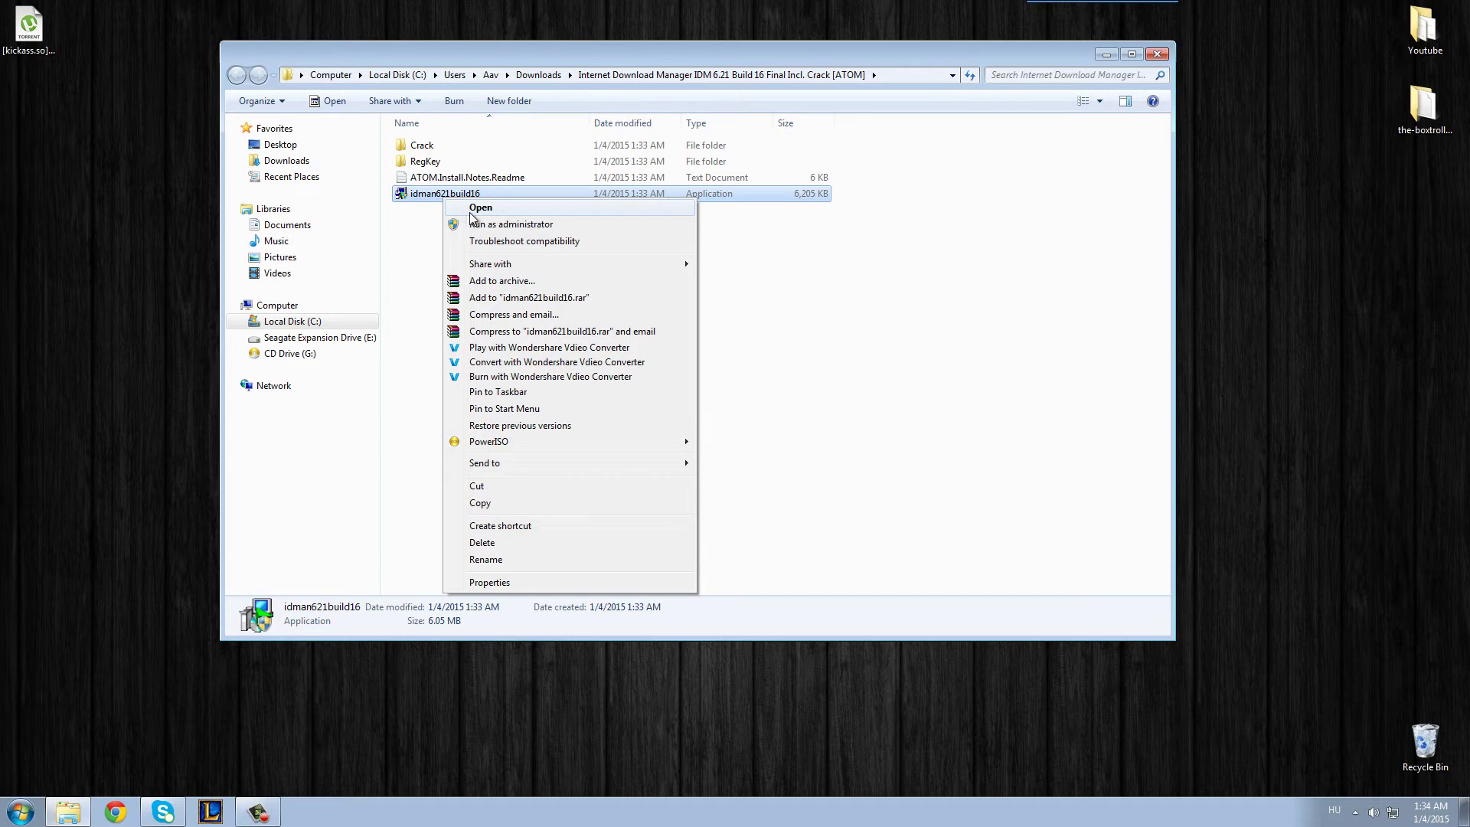
{"action": "left_click", "coordinate": [482, 223]}
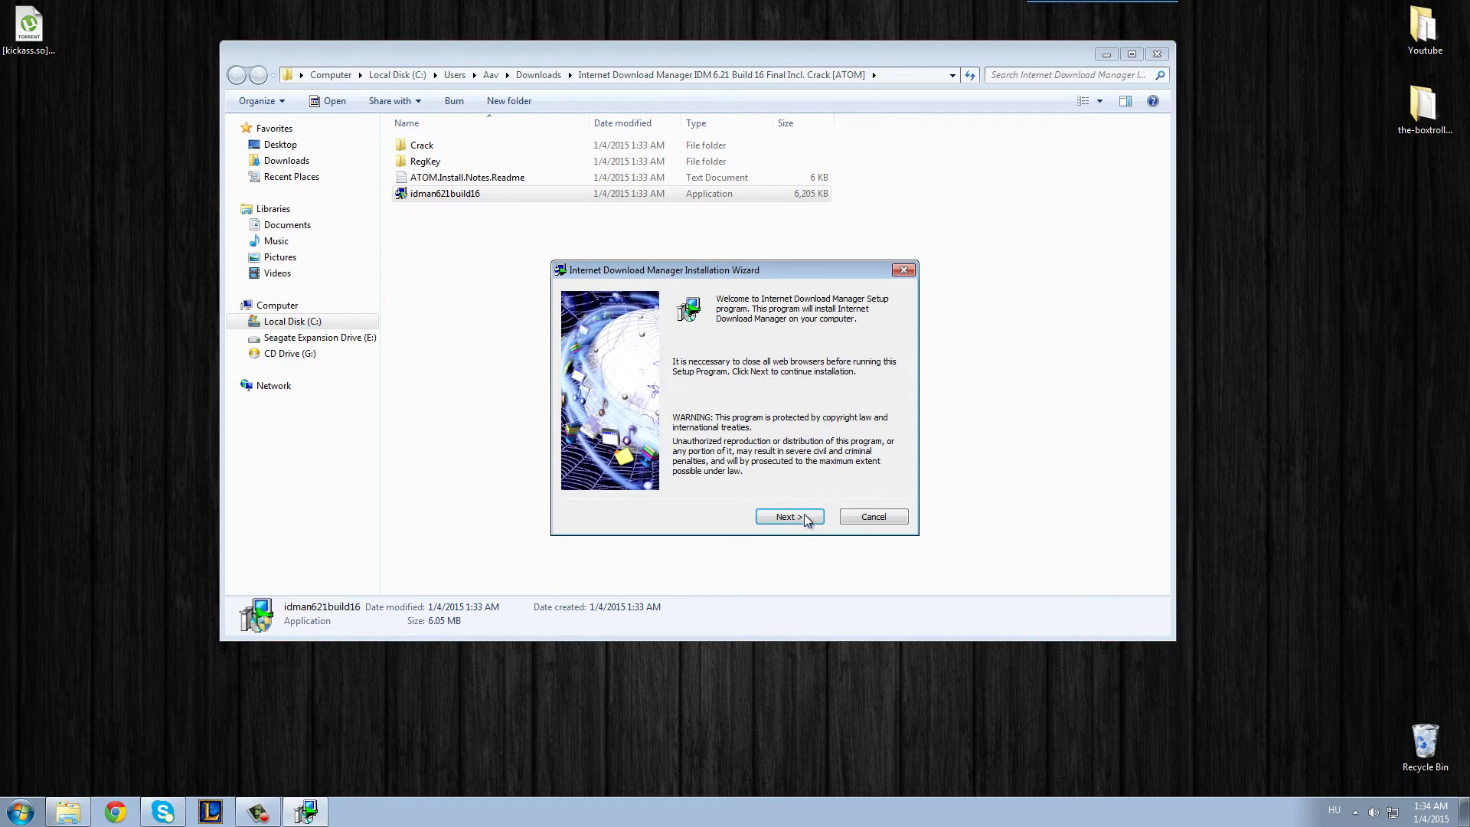
{"action": "left_click", "coordinate": [806, 521]}
{"action": "left_click", "coordinate": [806, 522]}
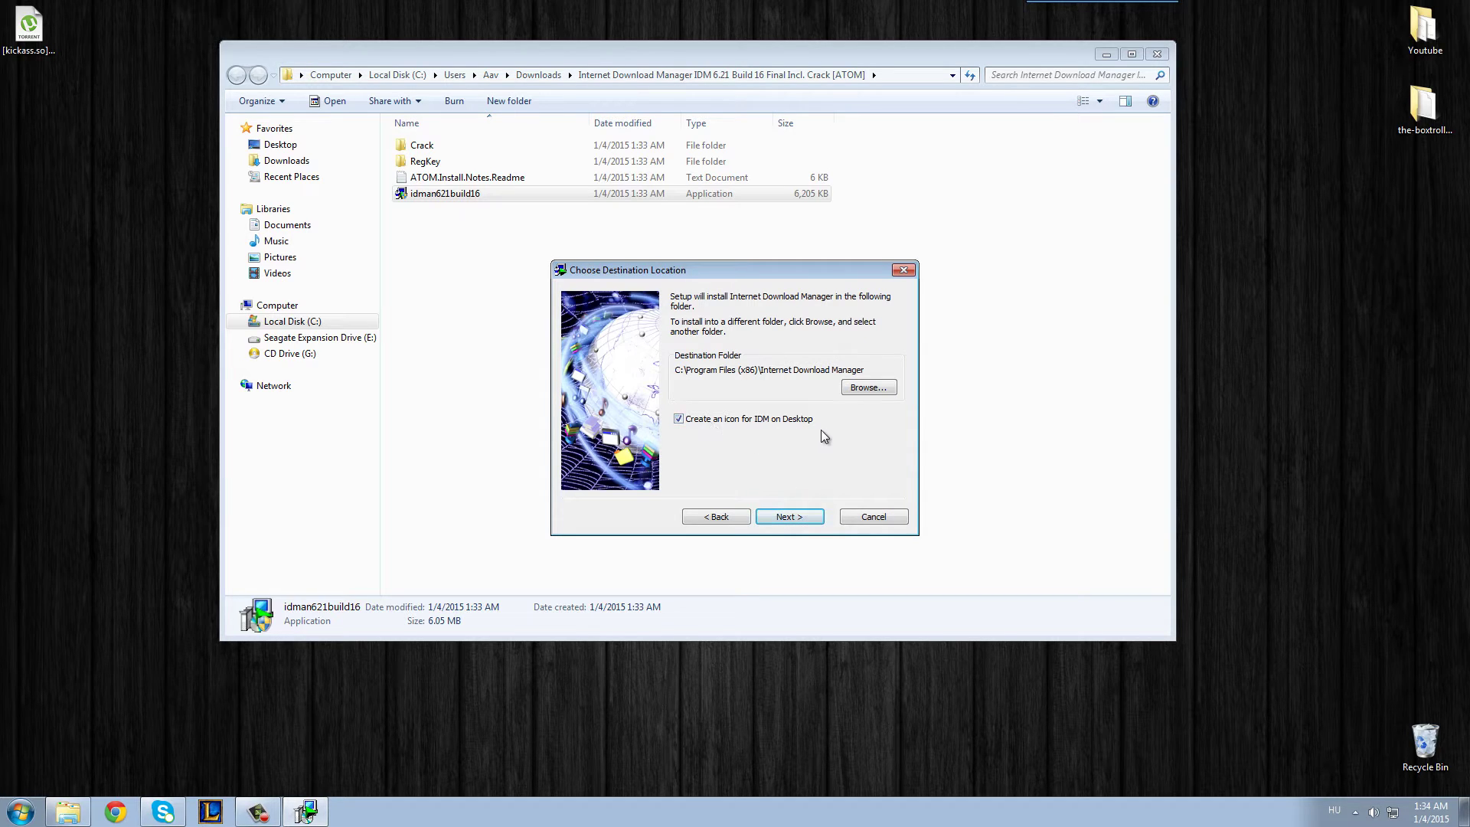
- Install Internet Download Manager in the default Program Files (x86) folder with a desktop icon, and finish the wizard
{"action": "left_click", "coordinate": [66, 119]}
{"action": "left_click_drag", "start_coordinate": [71, 165], "coordinate": [69, 141]}
{"action": "left_click", "coordinate": [796, 518]}
{"action": "left_click", "coordinate": [797, 519]}
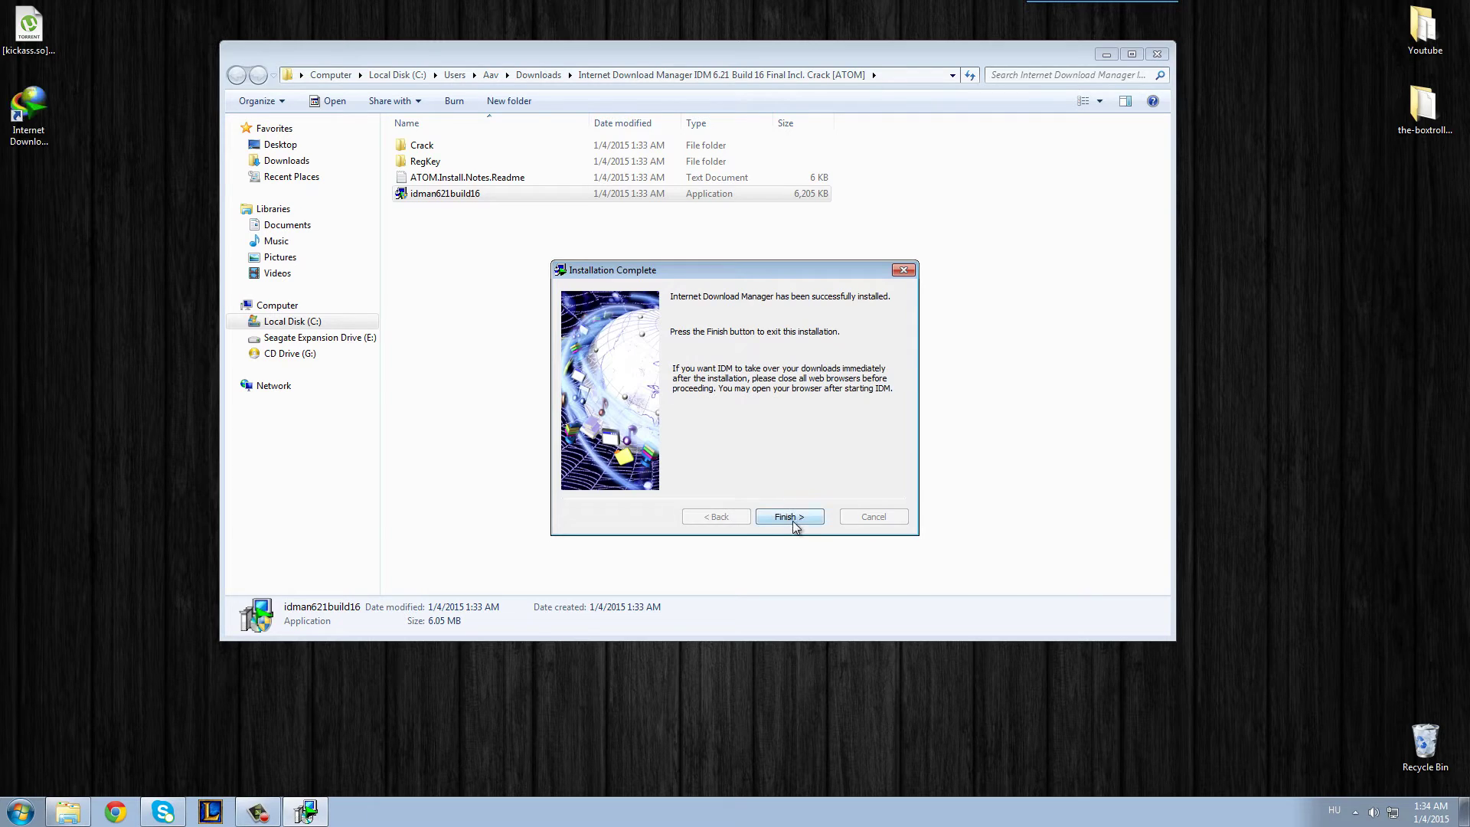
{"action": "left_click", "coordinate": [792, 519]}
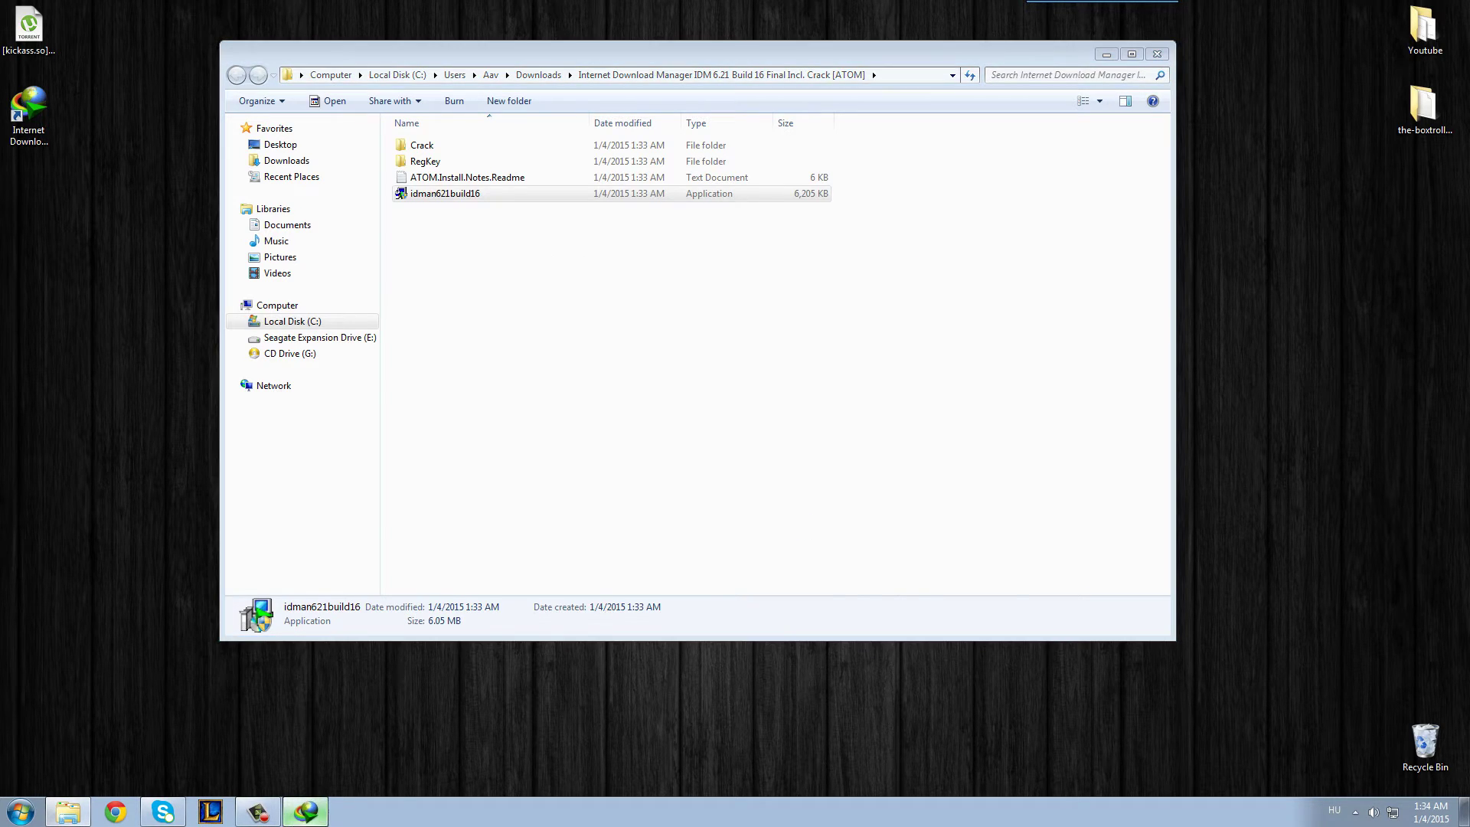
- Decline the reboot requested by the Internet Download Manager installer
{"action": "left_click", "coordinate": [974, 591]}
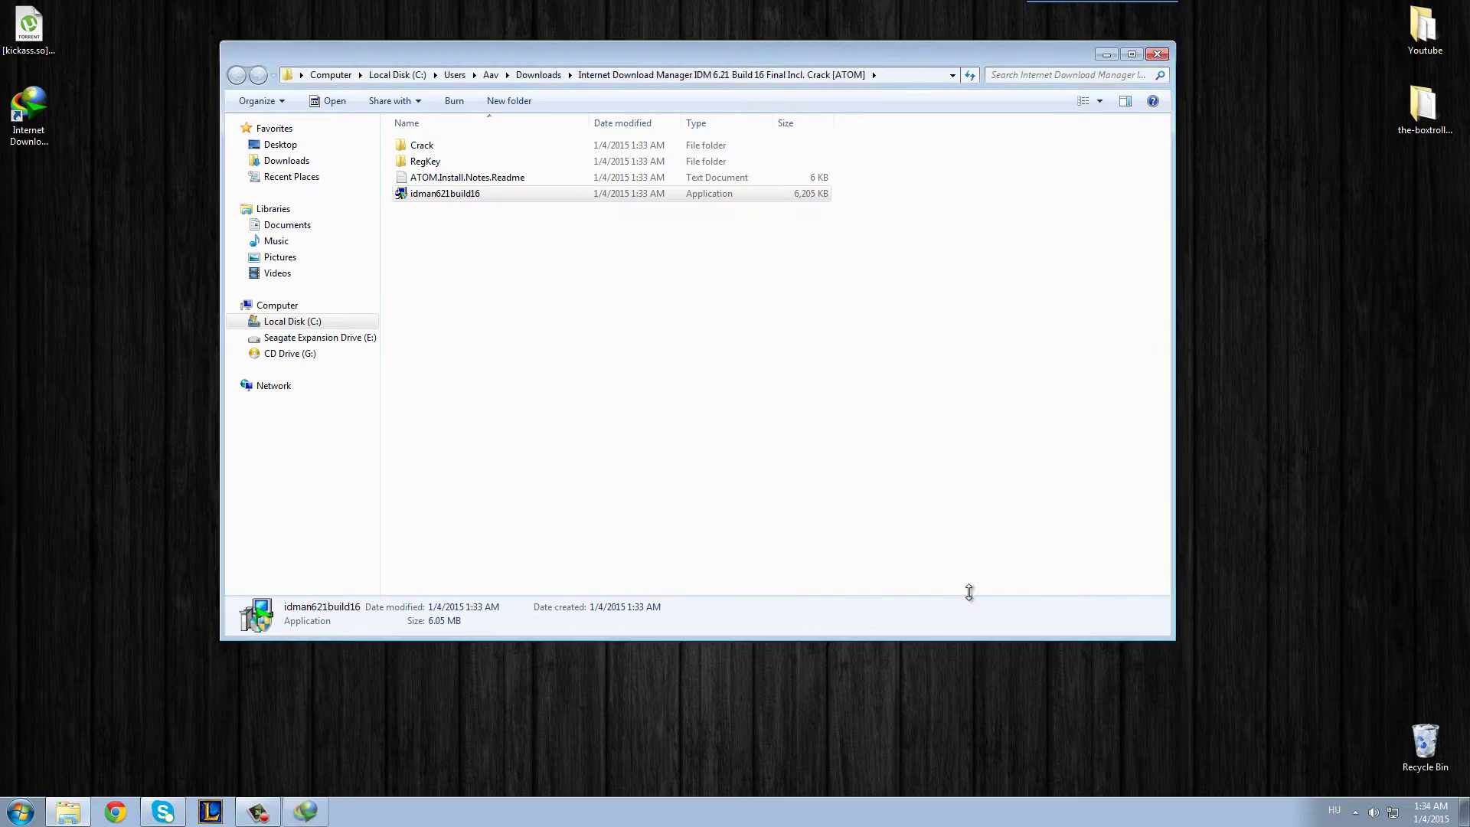
{"action": "left_click", "coordinate": [830, 441]}
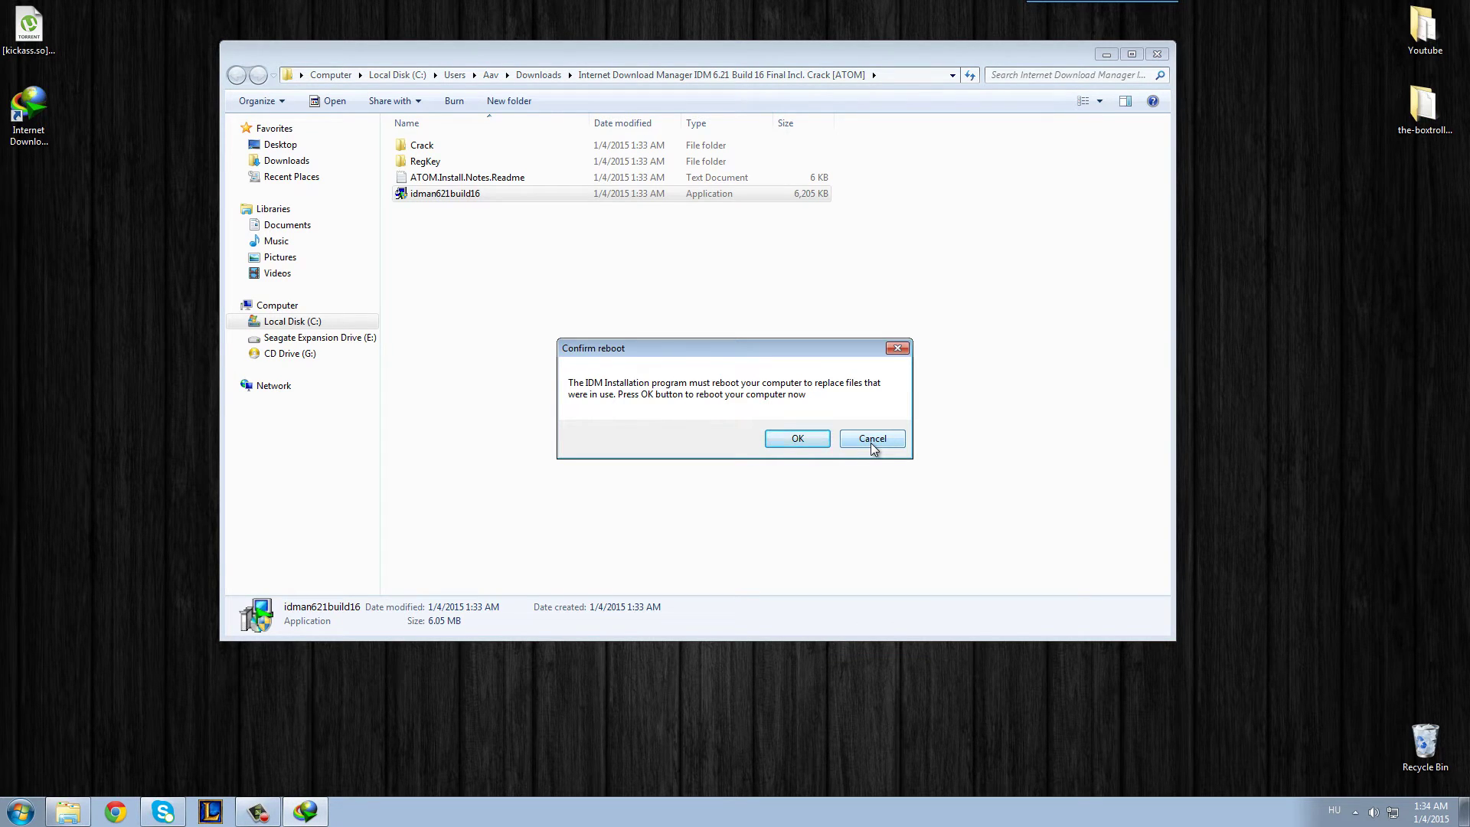
{"action": "left_click", "coordinate": [870, 442]}
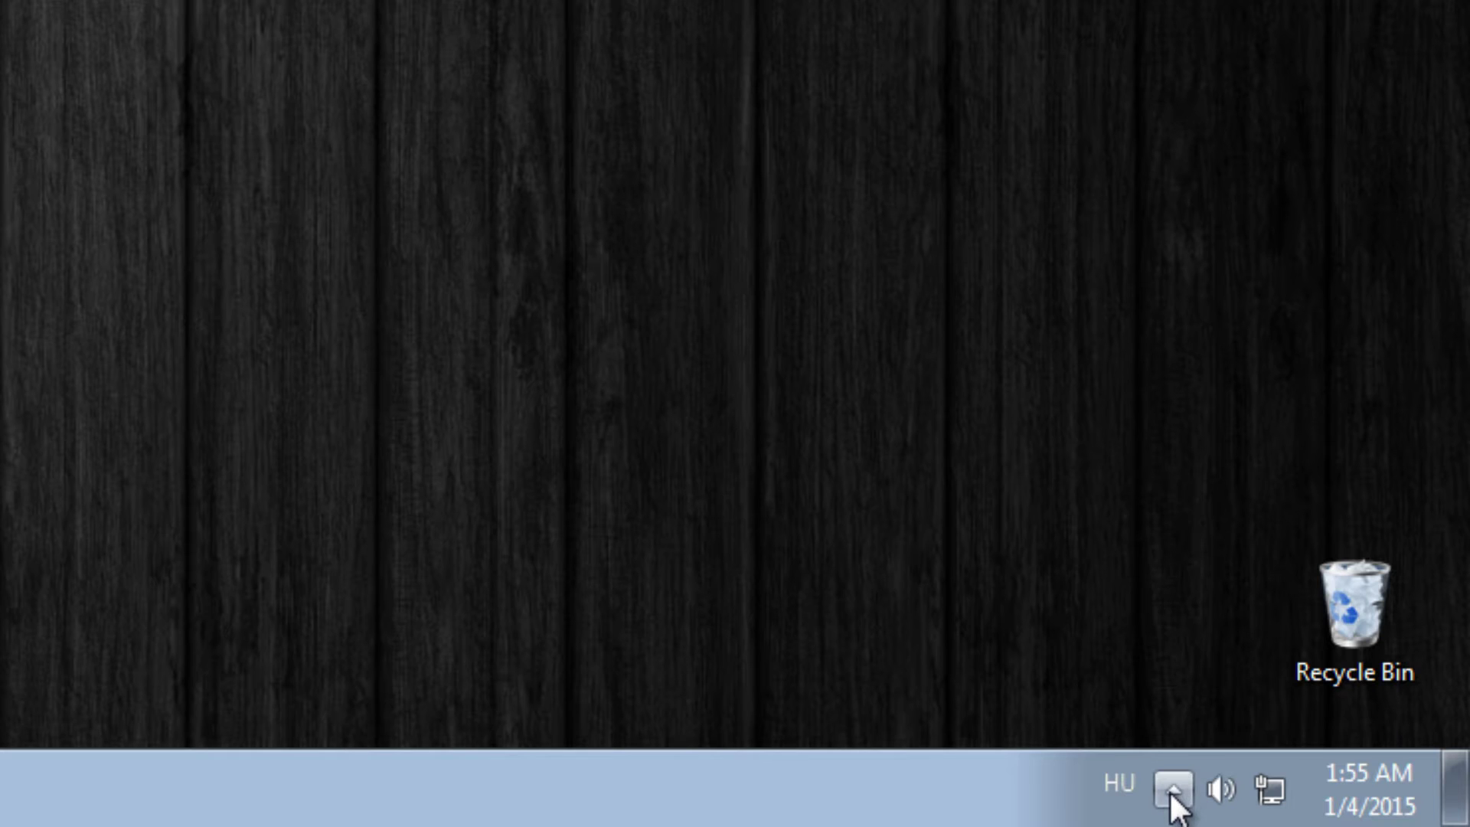
- Exit Internet Download Manager running in the background through the hidden notification icons
{"action": "left_click", "coordinate": [1173, 790]}
{"action": "right_click", "coordinate": [1231, 553]}
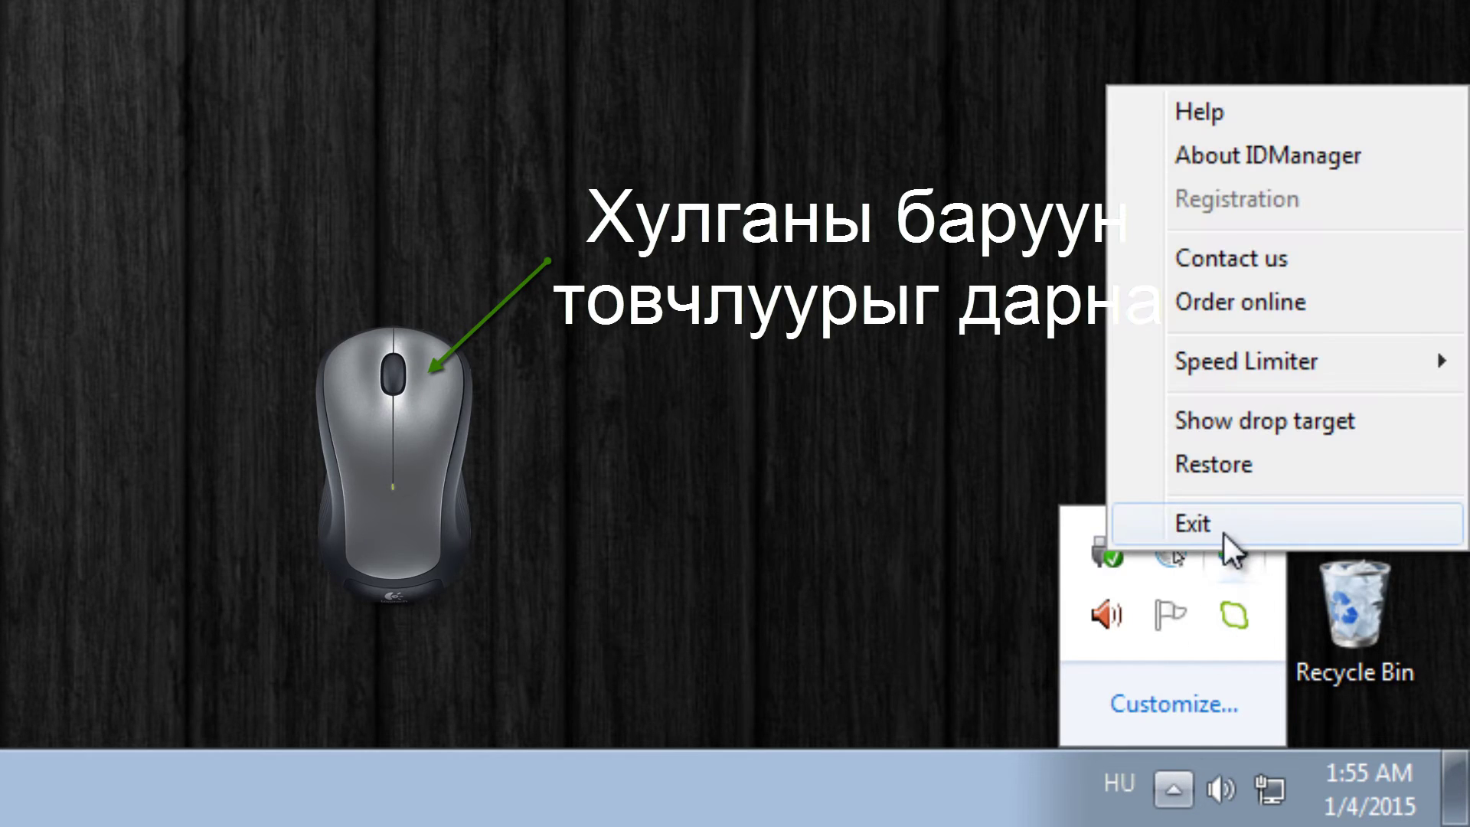
{"action": "left_click", "coordinate": [1187, 526]}
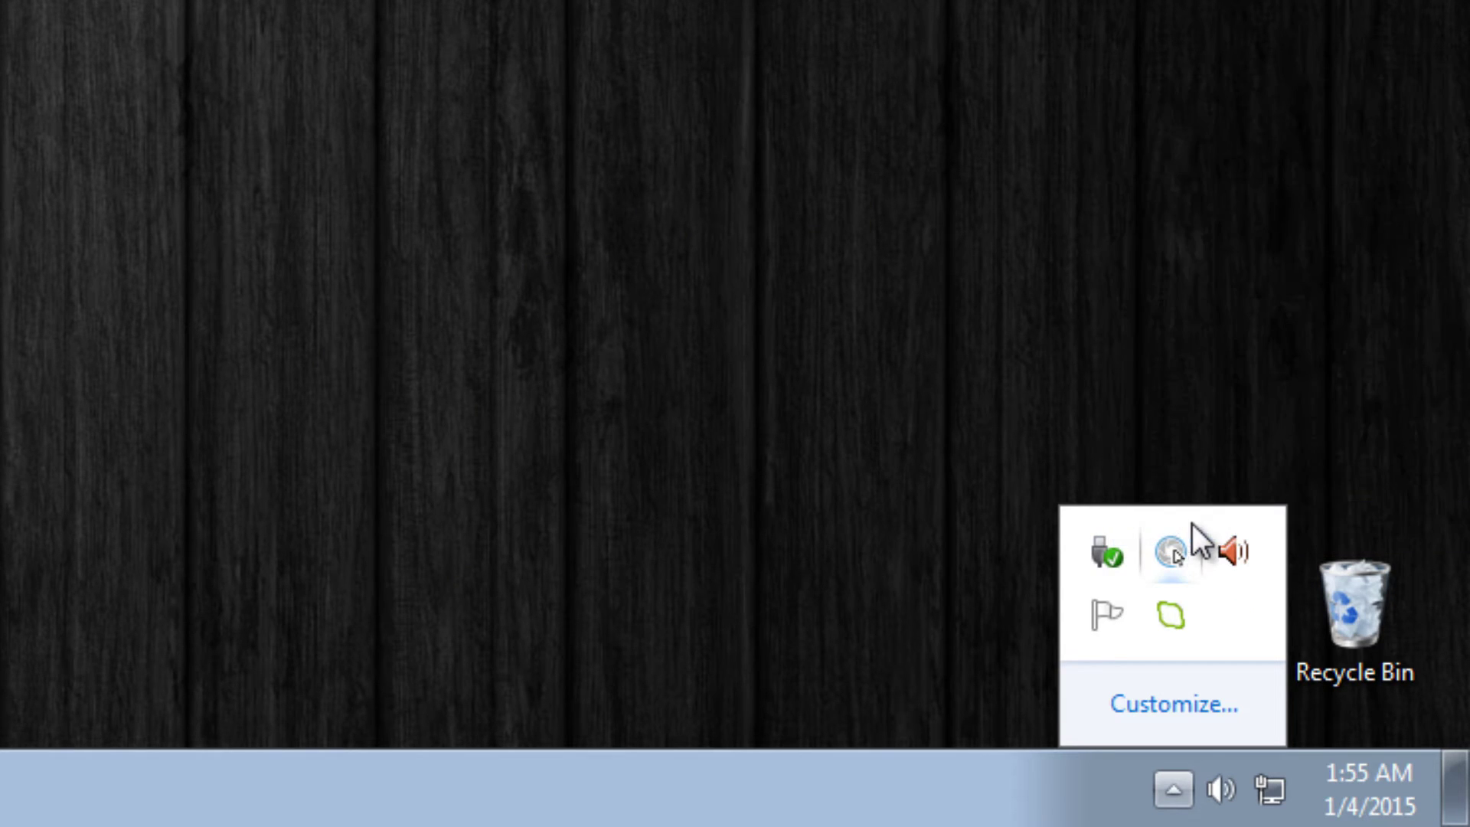
{"action": "left_click", "coordinate": [1197, 436]}
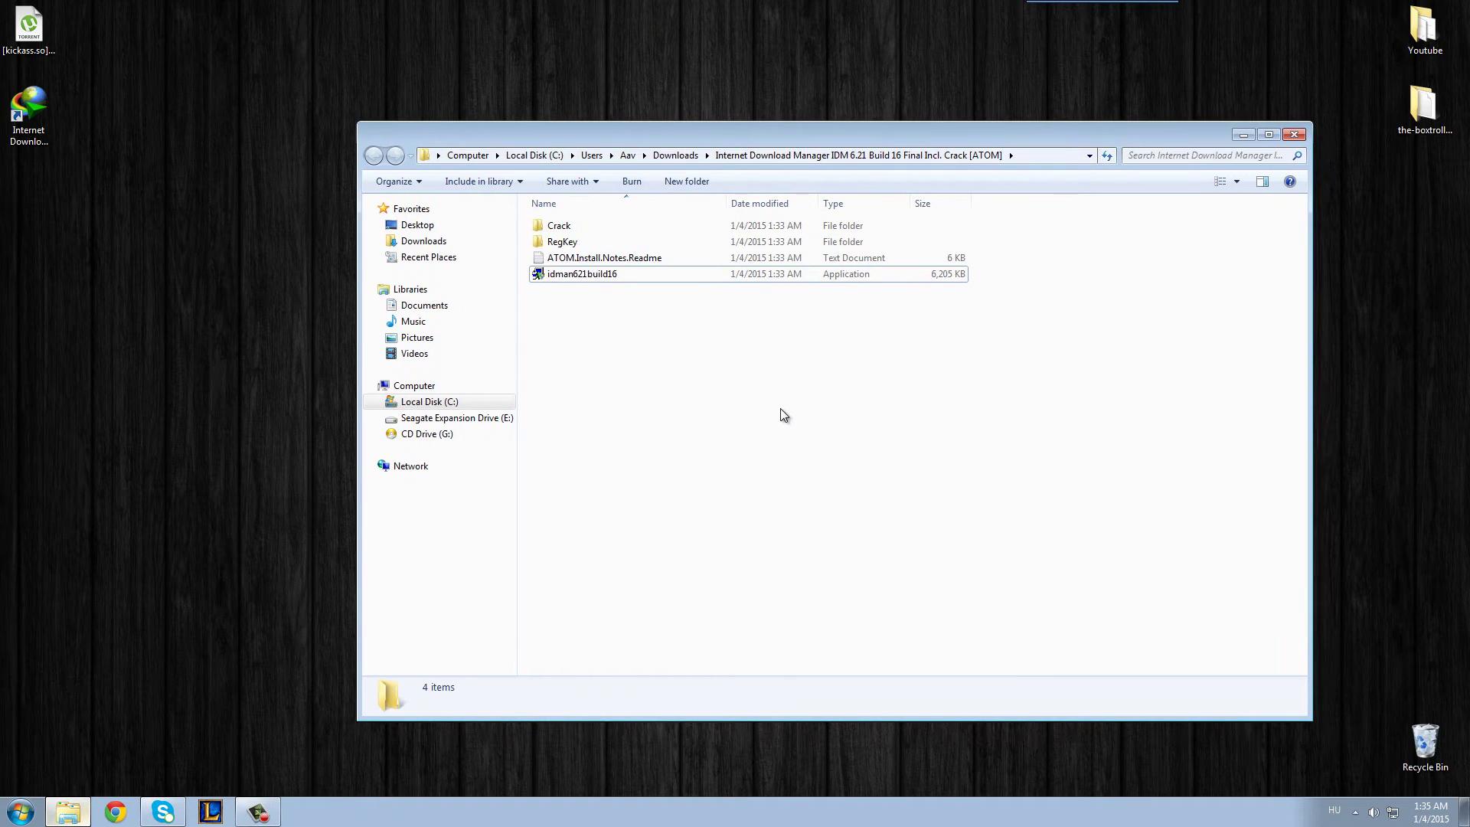
- Open the Crack folder inside the downloaded Internet Download Manager folder
{"action": "double_click", "coordinate": [577, 228]}
{"action": "left_click_drag", "start_coordinate": [577, 265], "coordinate": [568, 220]}
{"action": "left_click", "coordinate": [601, 328]}
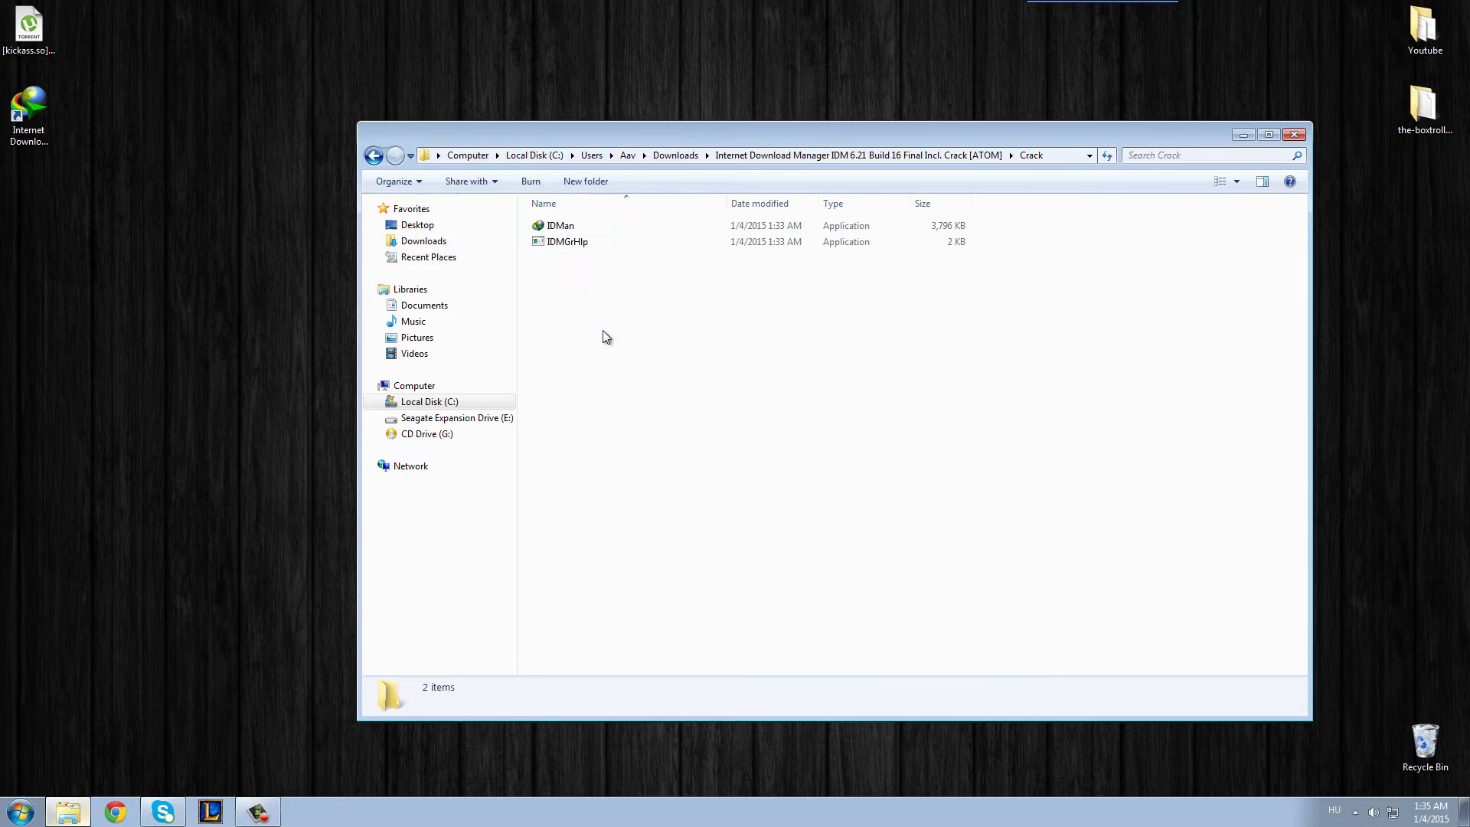
- Open C:\Program Files (x86)\Internet Download Manager in a second window and place it beside the Crack folder window
{"action": "left_click", "coordinate": [67, 807]}
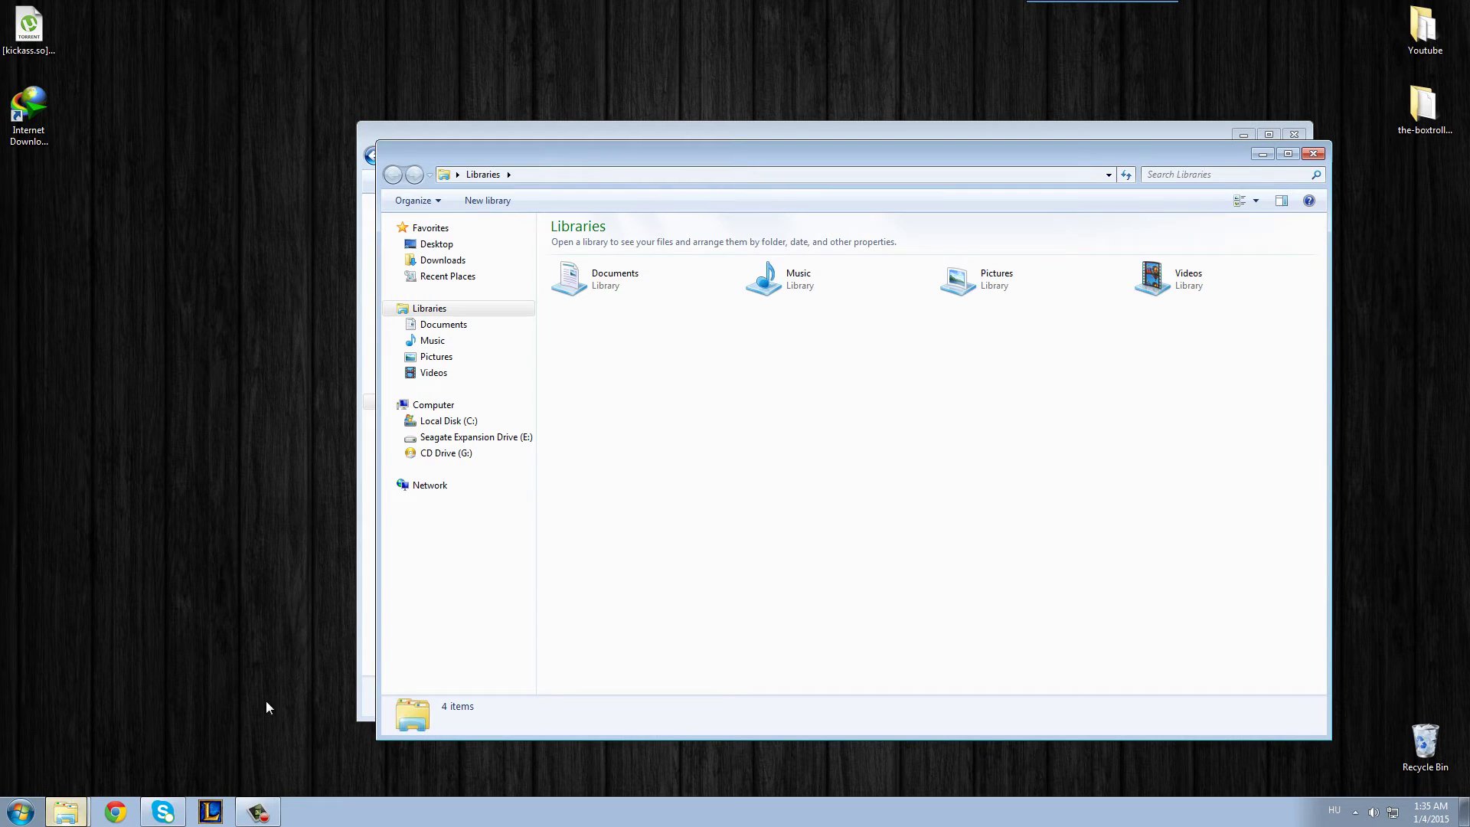
{"action": "left_click", "coordinate": [471, 424]}
{"action": "double_click", "coordinate": [616, 292]}
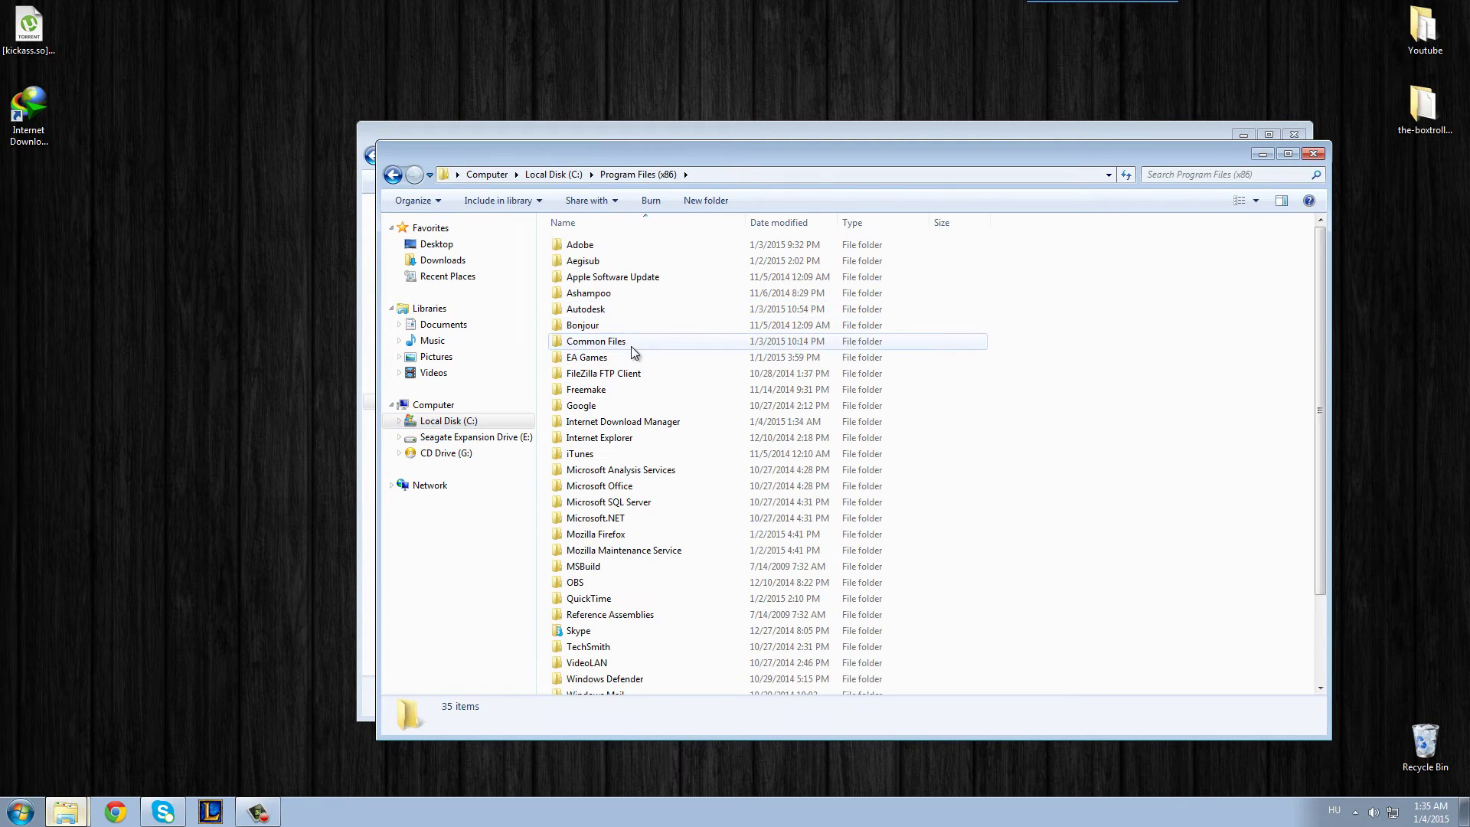
{"action": "double_click", "coordinate": [624, 423]}
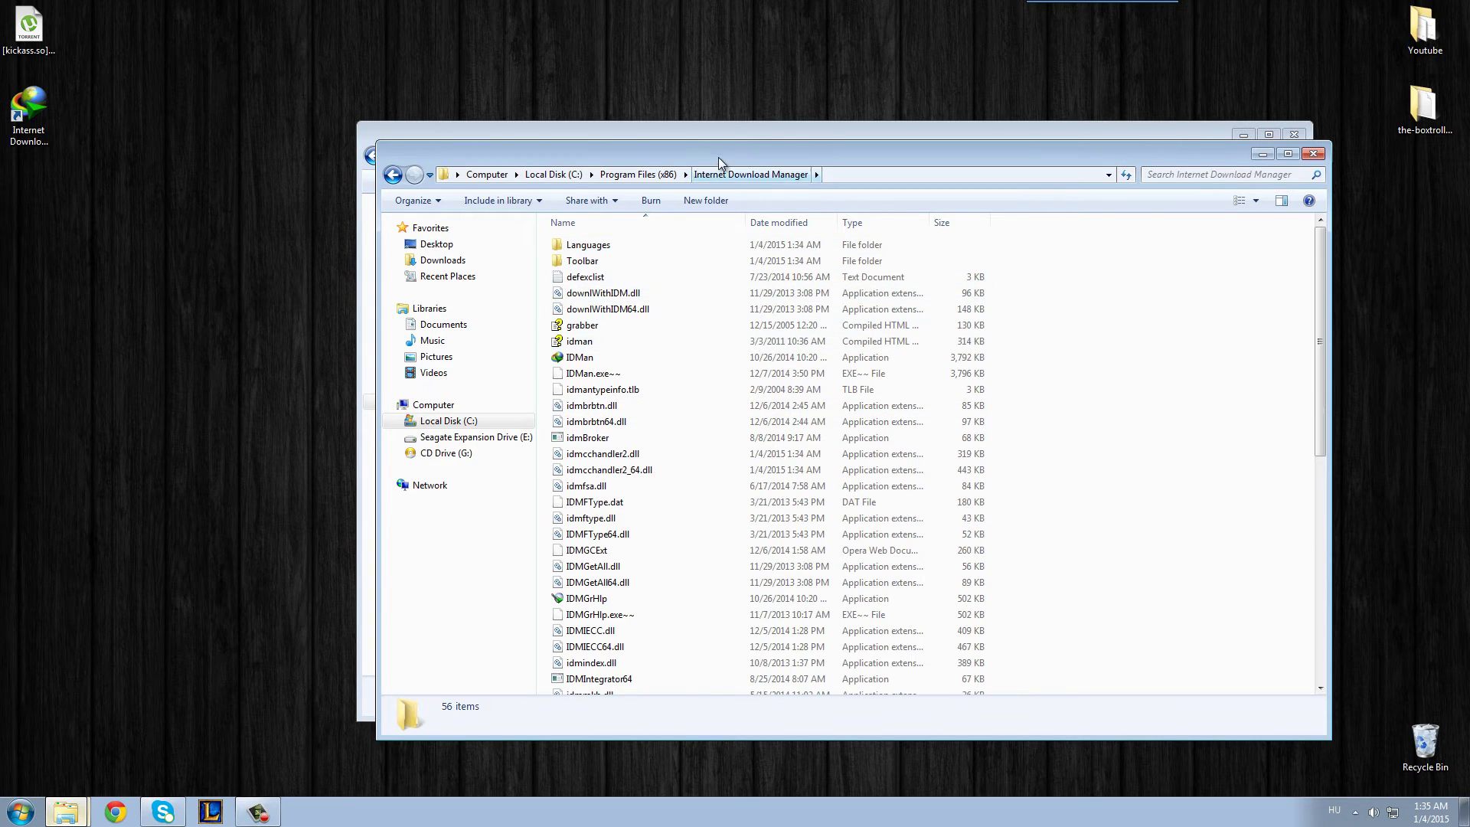
{"action": "left_click_drag", "start_coordinate": [636, 150], "coordinate": [370, 37]}
{"action": "left_click", "coordinate": [1192, 442]}
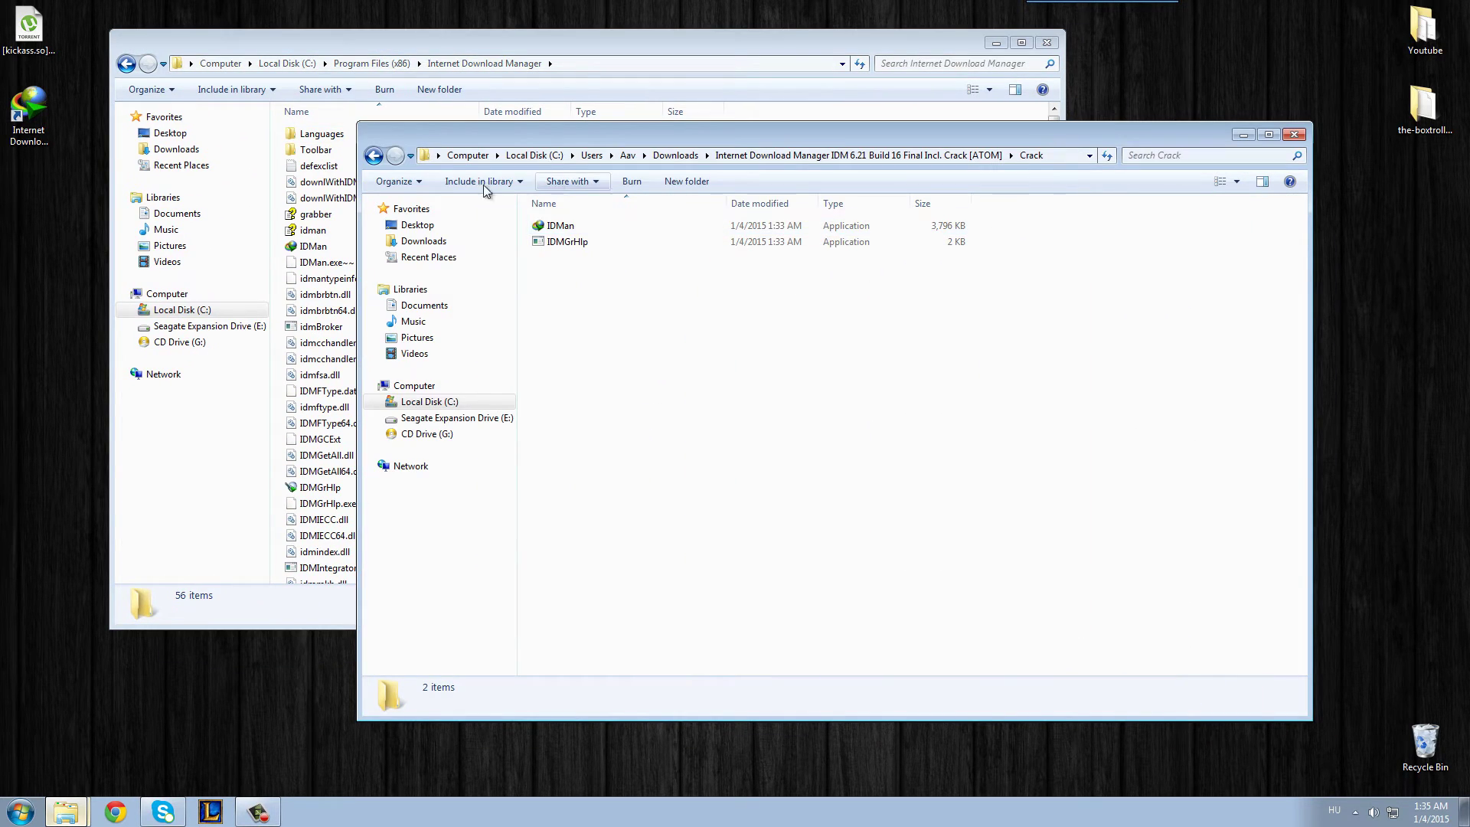
- Move IDMan and IDMGrHlp from the Crack folder into the installation folder, replacing both existing files with administrator permission
{"action": "left_click", "coordinate": [373, 155]}
{"action": "double_click", "coordinate": [562, 232]}
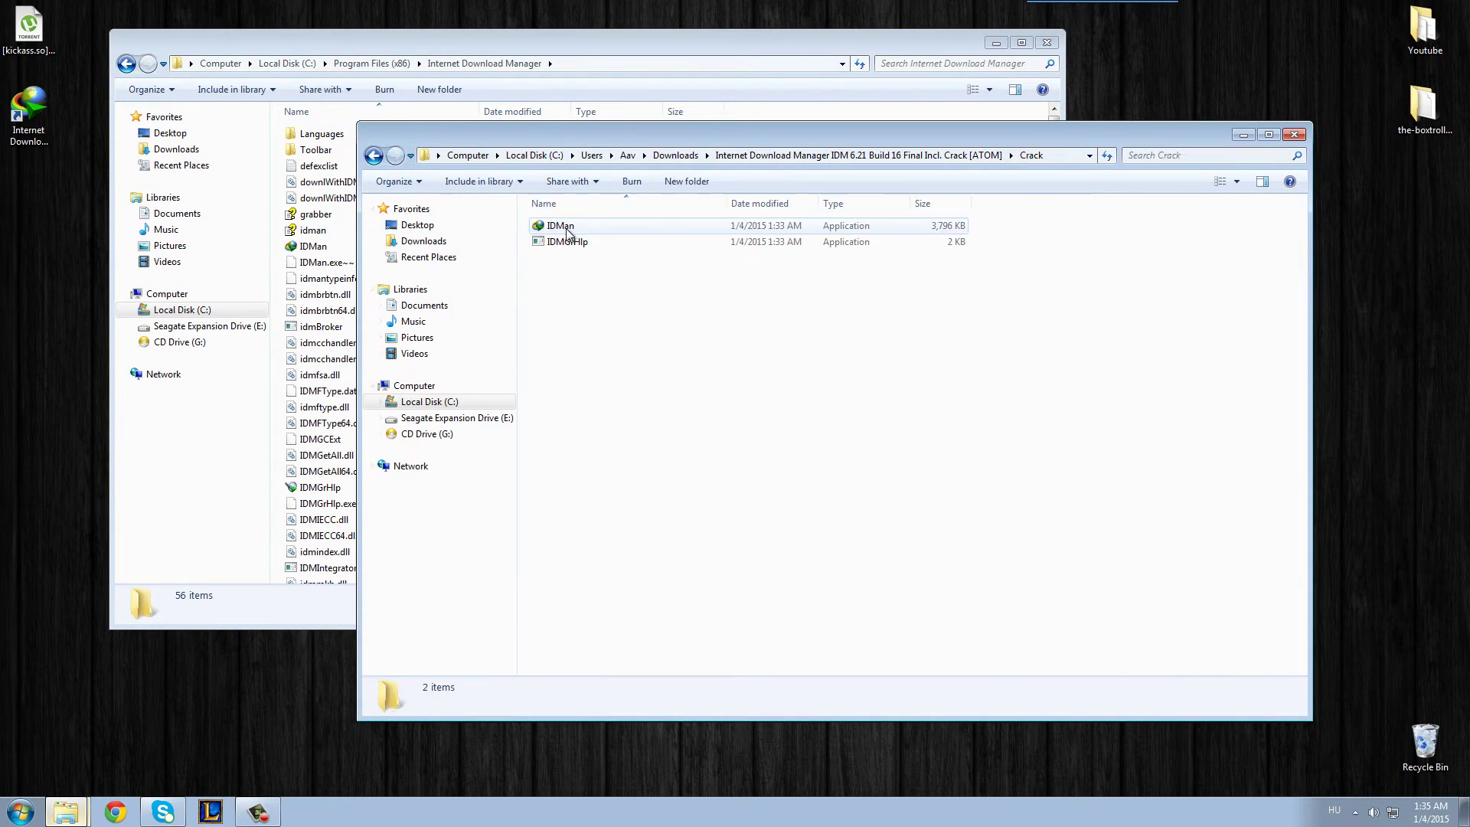
{"action": "left_click_drag", "start_coordinate": [607, 280], "coordinate": [600, 225]}
{"action": "left_click_drag", "start_coordinate": [595, 138], "coordinate": [874, 154]}
{"action": "left_click_drag", "start_coordinate": [857, 241], "coordinate": [462, 342]}
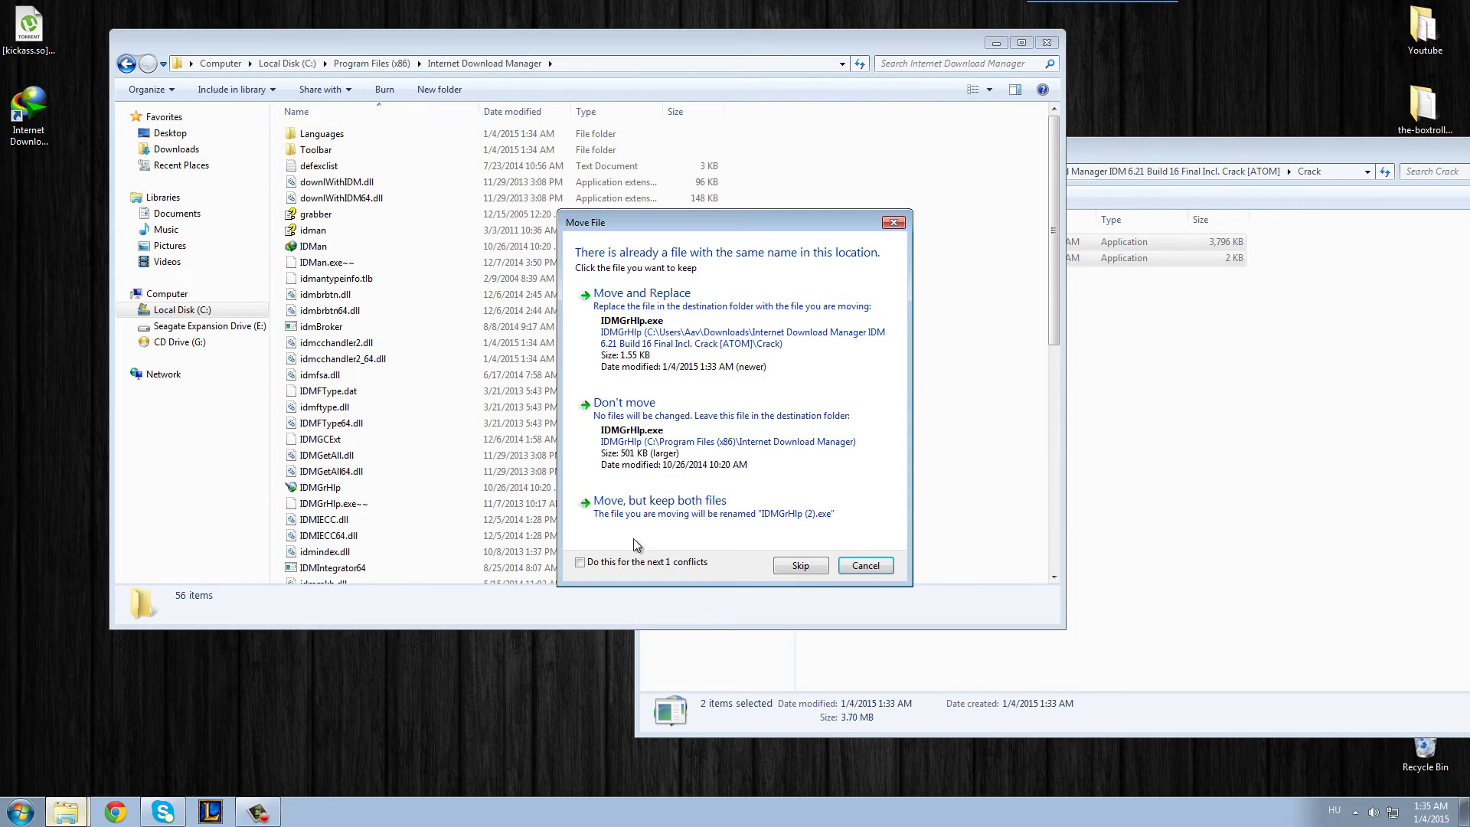
{"action": "left_click", "coordinate": [589, 565]}
{"action": "left_click", "coordinate": [679, 314]}
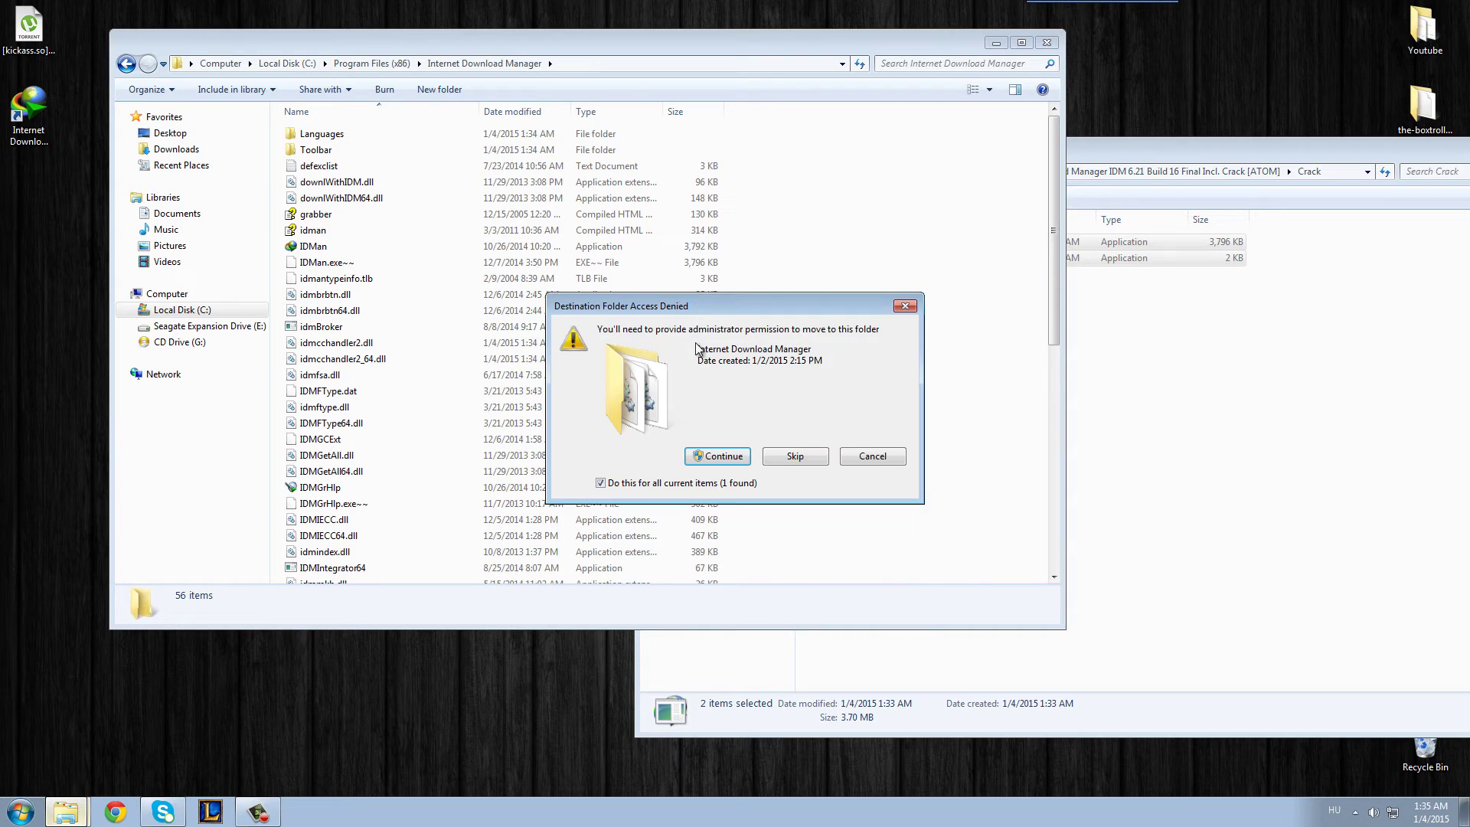
{"action": "left_click", "coordinate": [717, 459]}
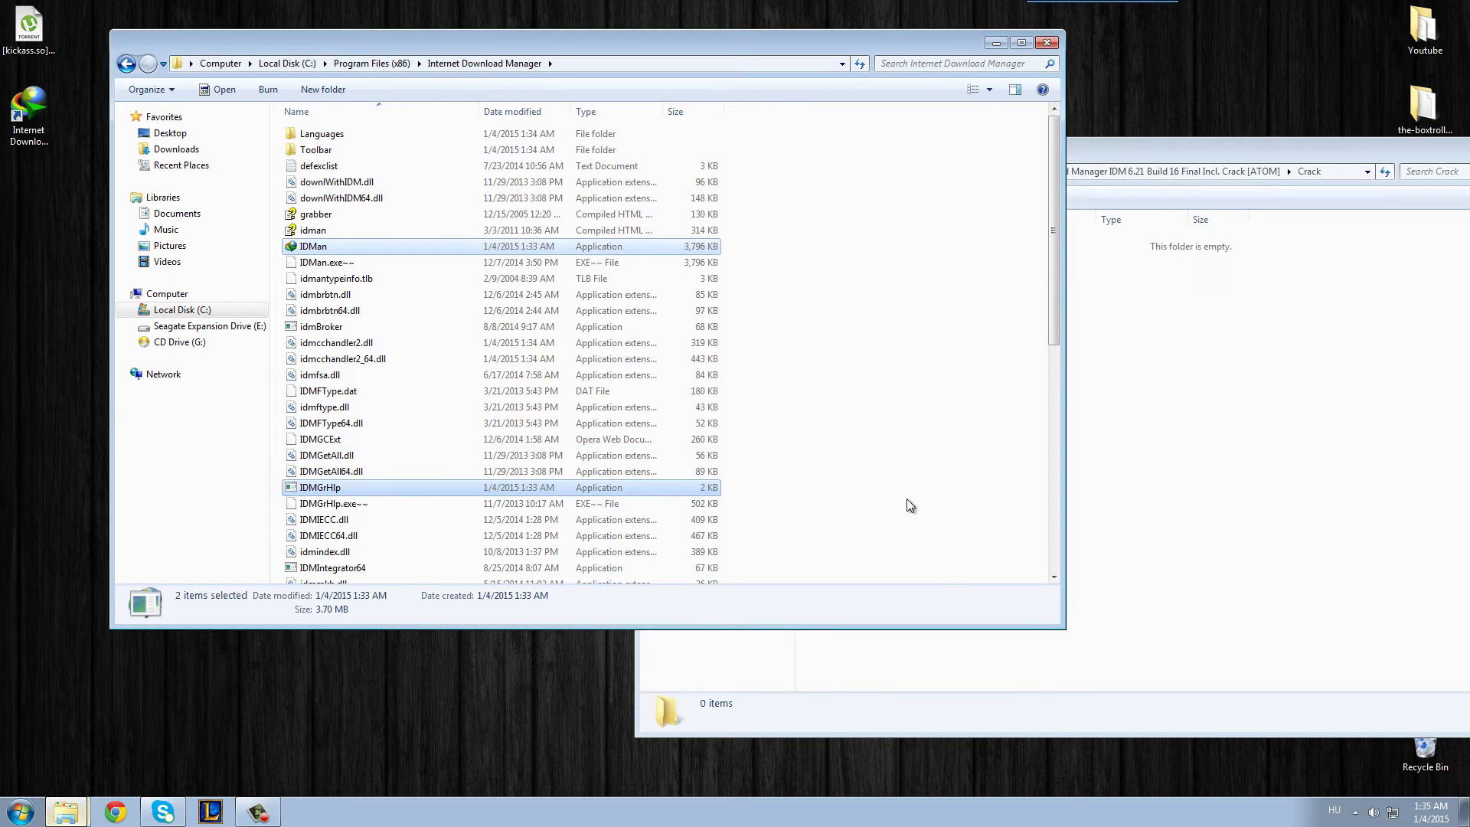
- Leave the emptied Crack folder for its parent folder, then close that window
{"action": "left_click", "coordinate": [1225, 492]}
{"action": "left_click", "coordinate": [652, 172]}
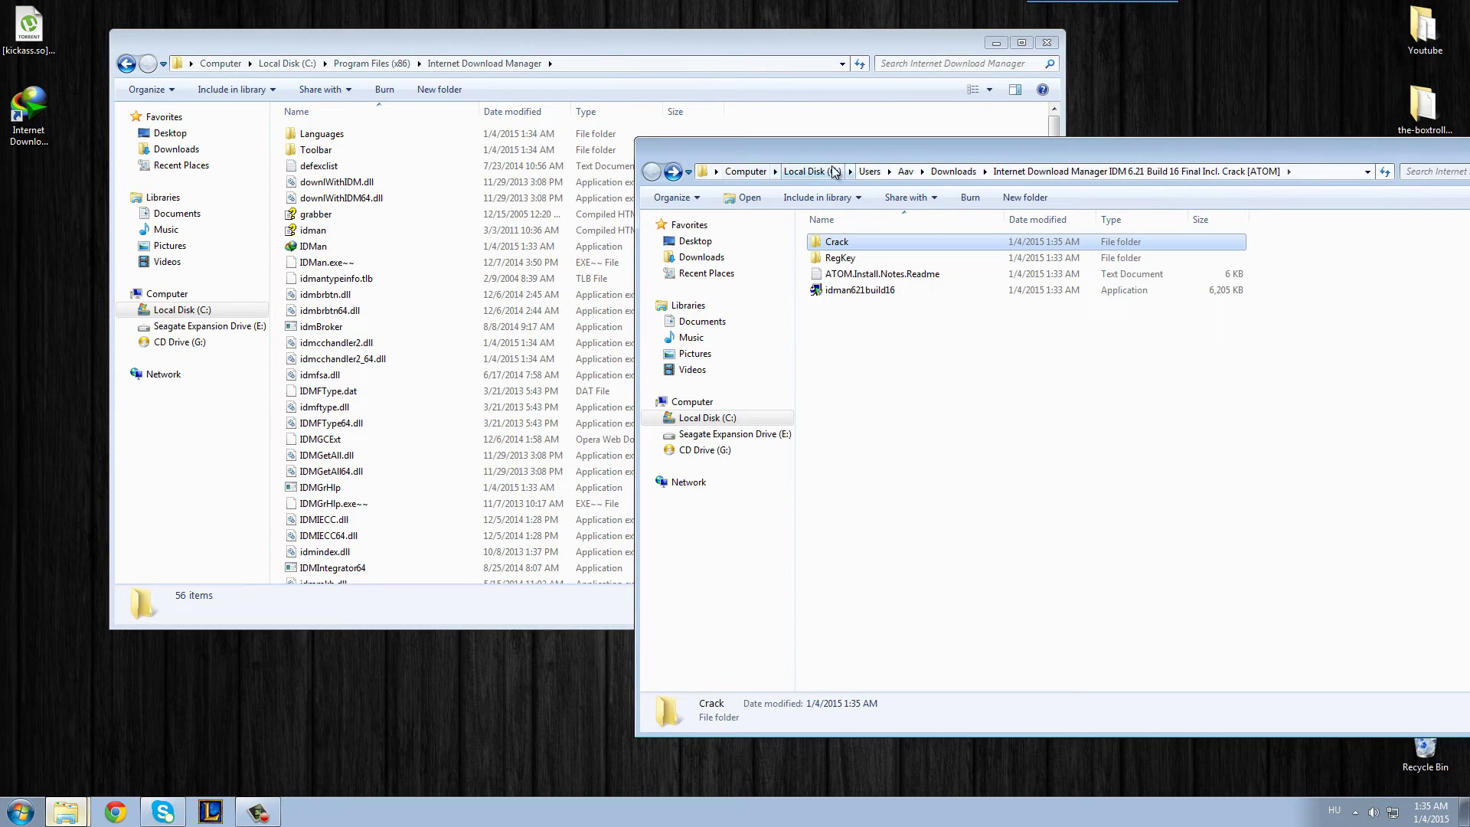
{"action": "left_click_drag", "start_coordinate": [936, 152], "coordinate": [665, 150]}
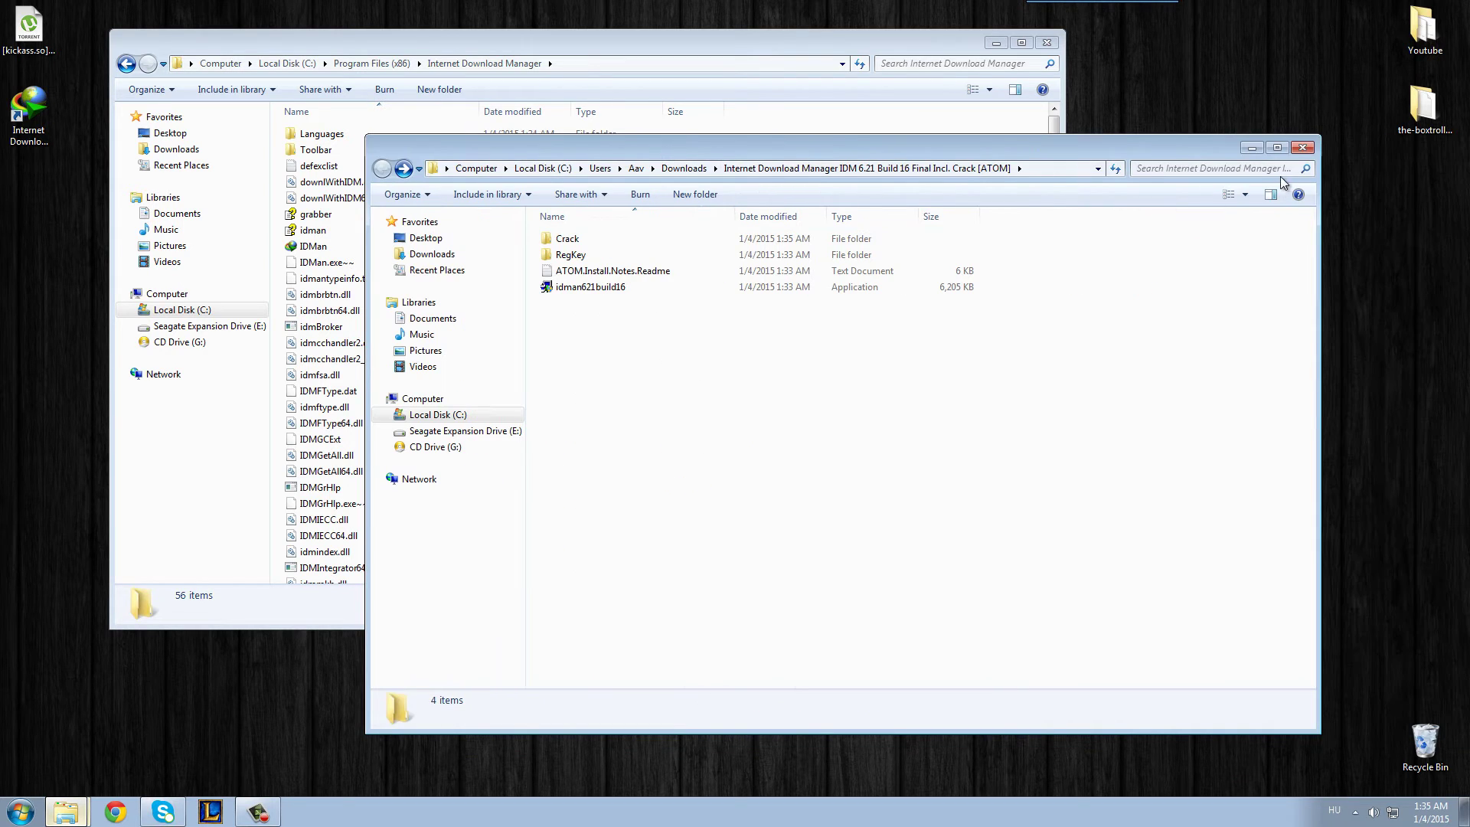
{"action": "left_click", "coordinate": [1294, 151]}
{"action": "scroll", "coordinate": [942, 436], "scroll_direction": "down", "scroll_amount": 5}
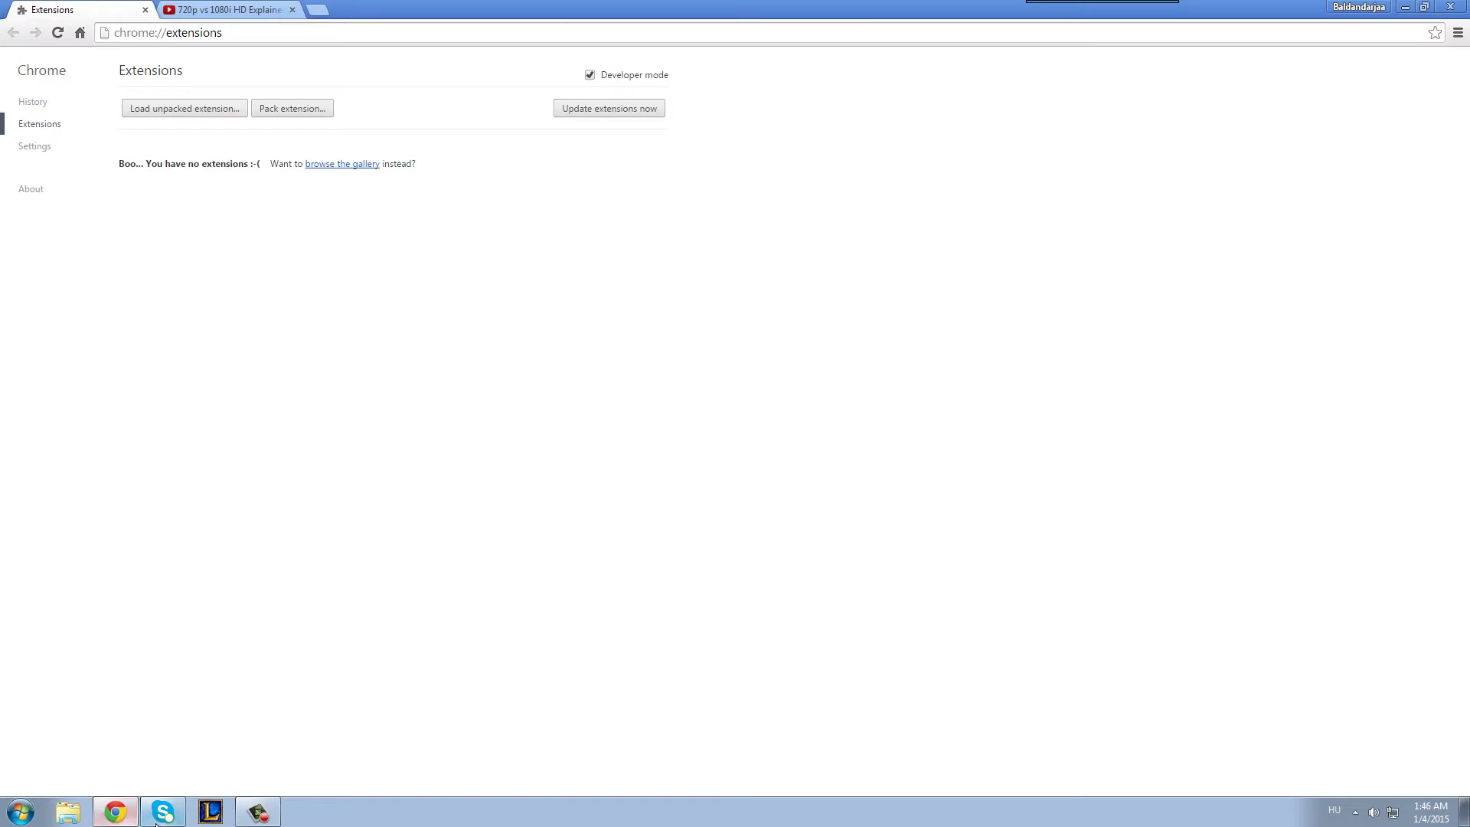
- Open C:\Program Files (x86)\Internet Download Manager in a new Explorer window over Chrome's Extensions page
{"action": "left_click", "coordinate": [69, 811]}
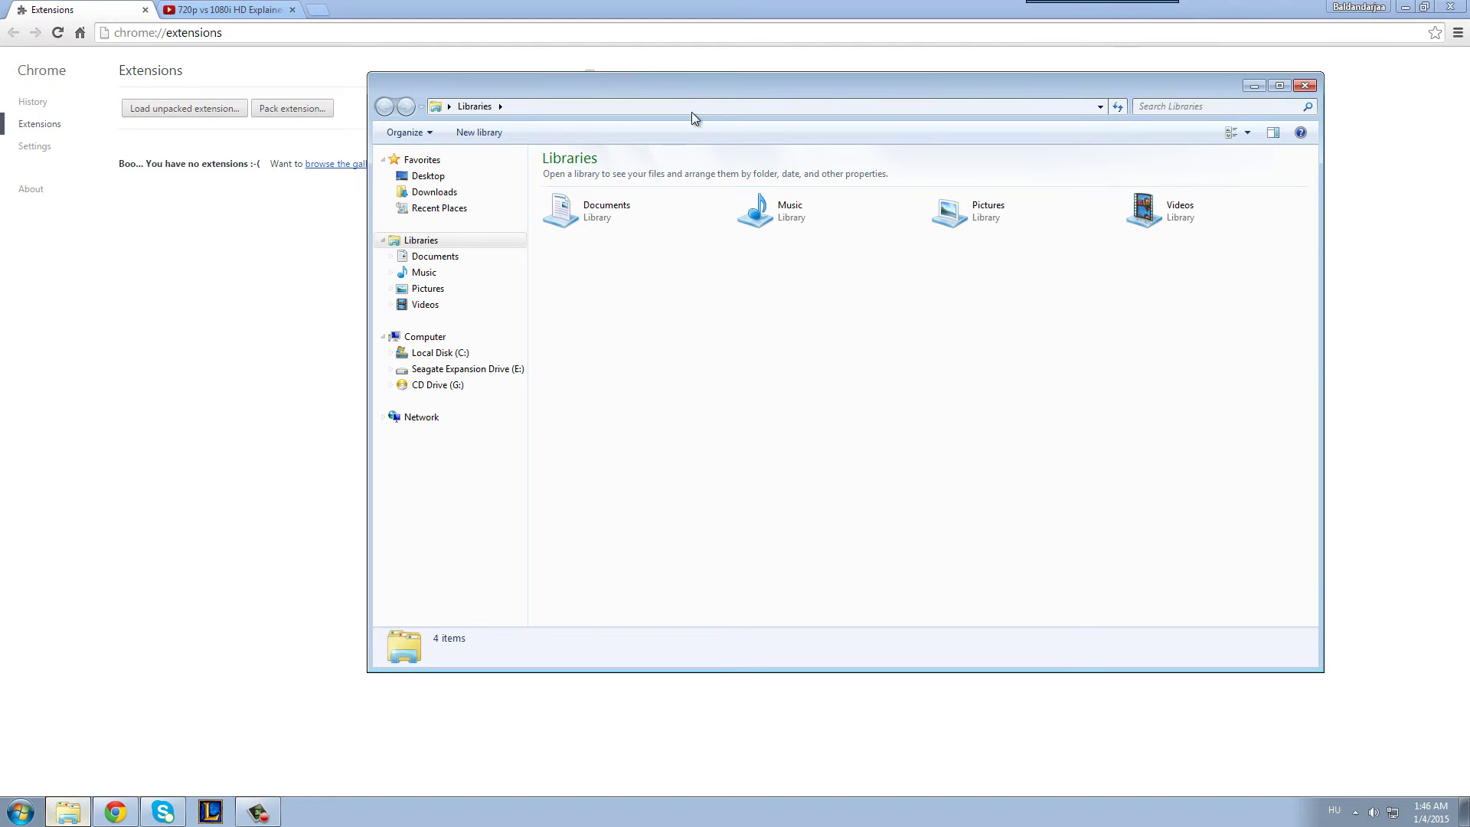
{"action": "mouse_move", "coordinate": [692, 112]}
{"action": "left_mouse_down"}
{"action": "mouse_move", "coordinate": [732, 213]}
{"action": "mouse_move", "coordinate": [695, 126]}
{"action": "left_mouse_up"}
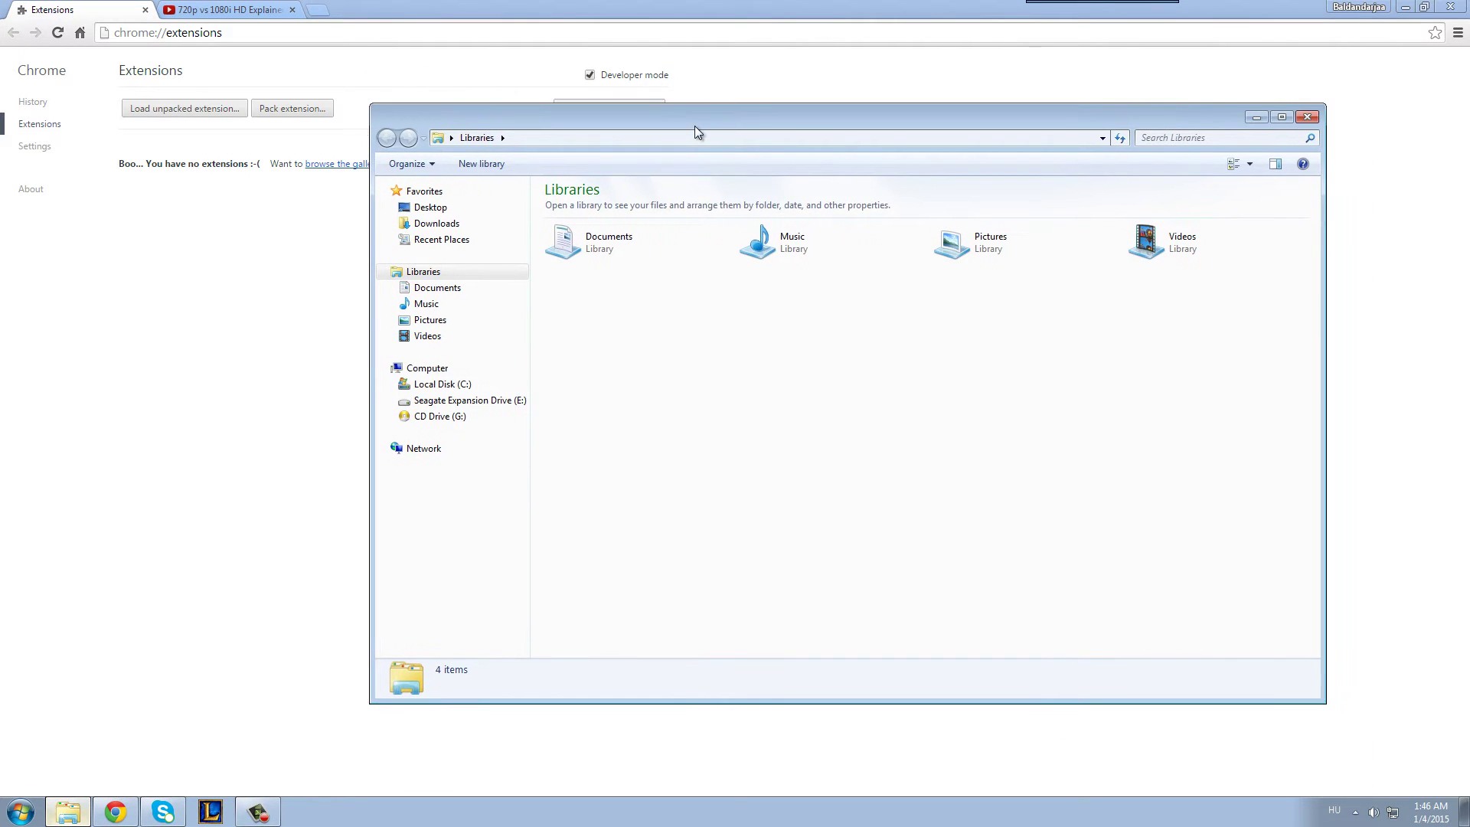
{"action": "left_click", "coordinate": [490, 391]}
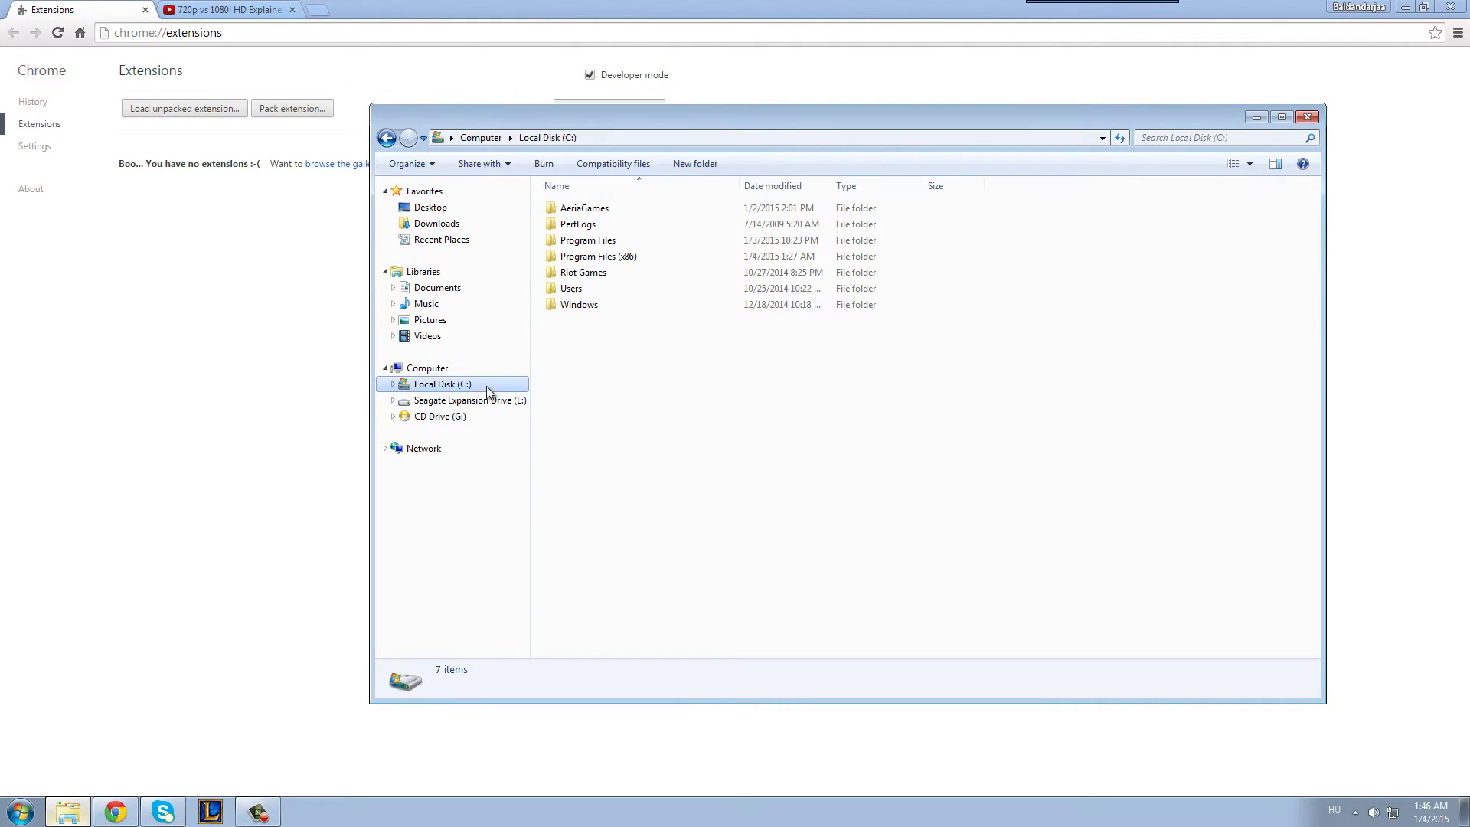
{"action": "double_click", "coordinate": [646, 259]}
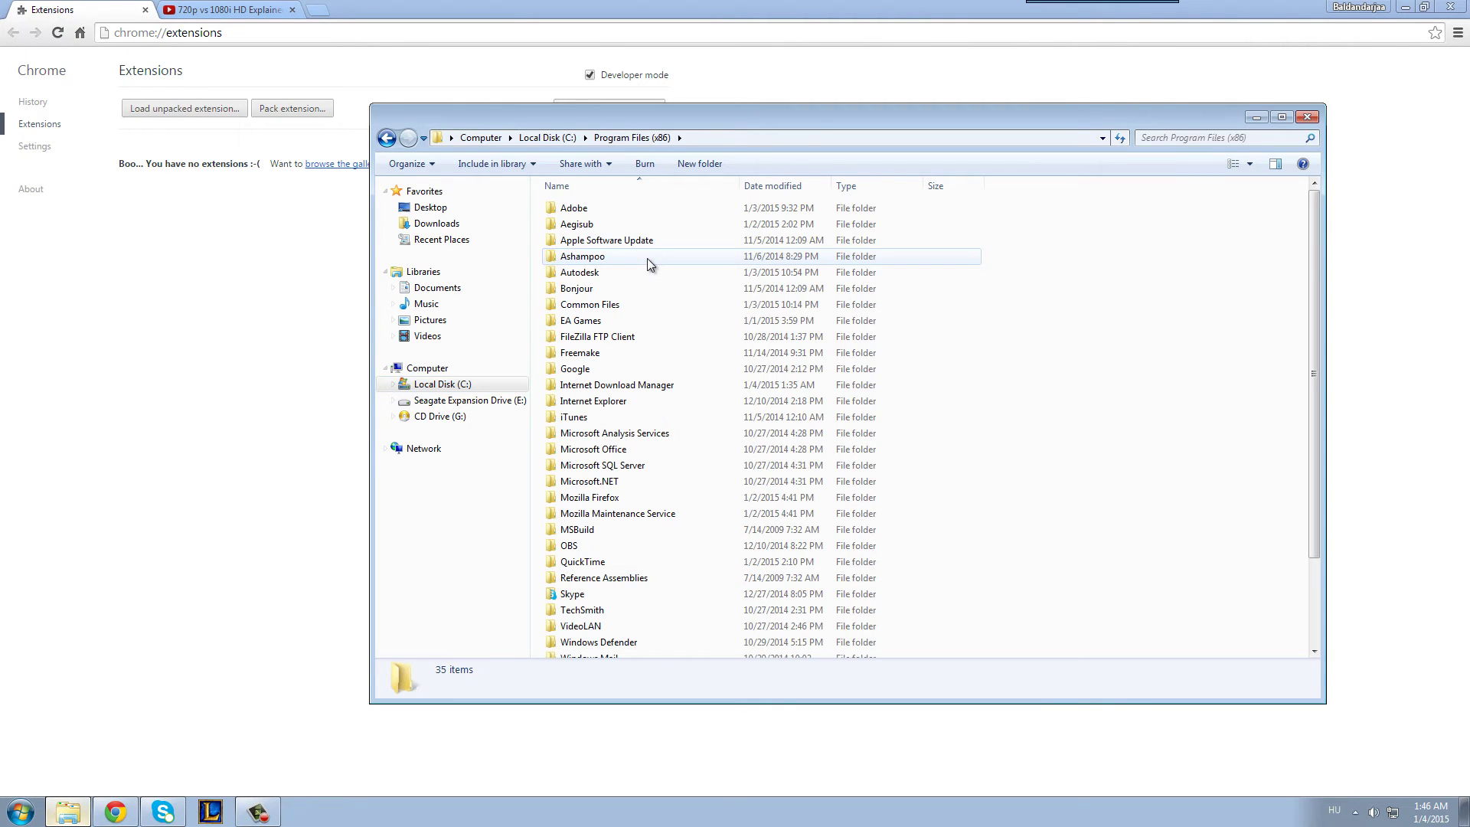
{"action": "left_click", "coordinate": [475, 384]}
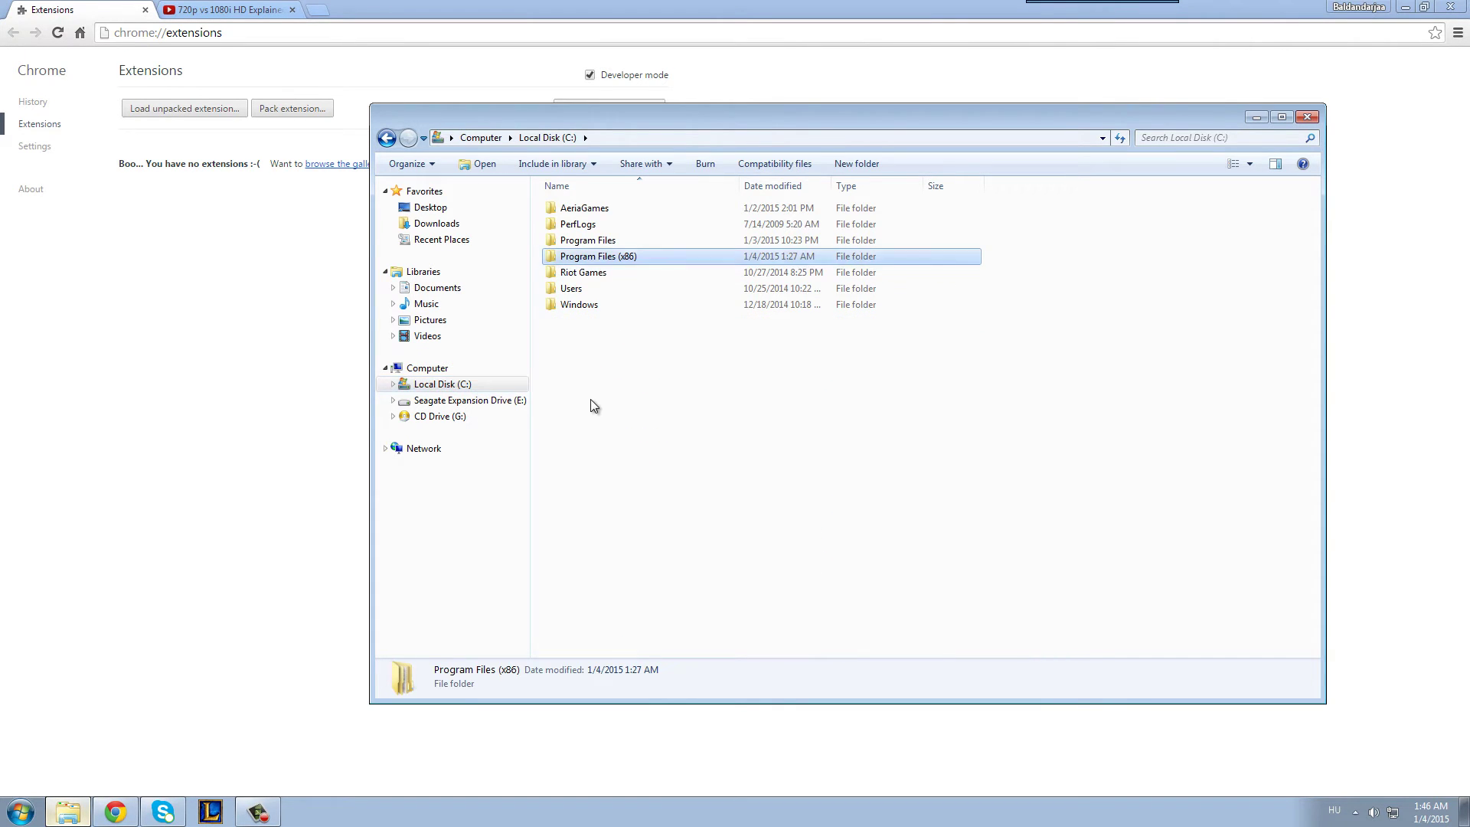
{"action": "double_click", "coordinate": [622, 256]}
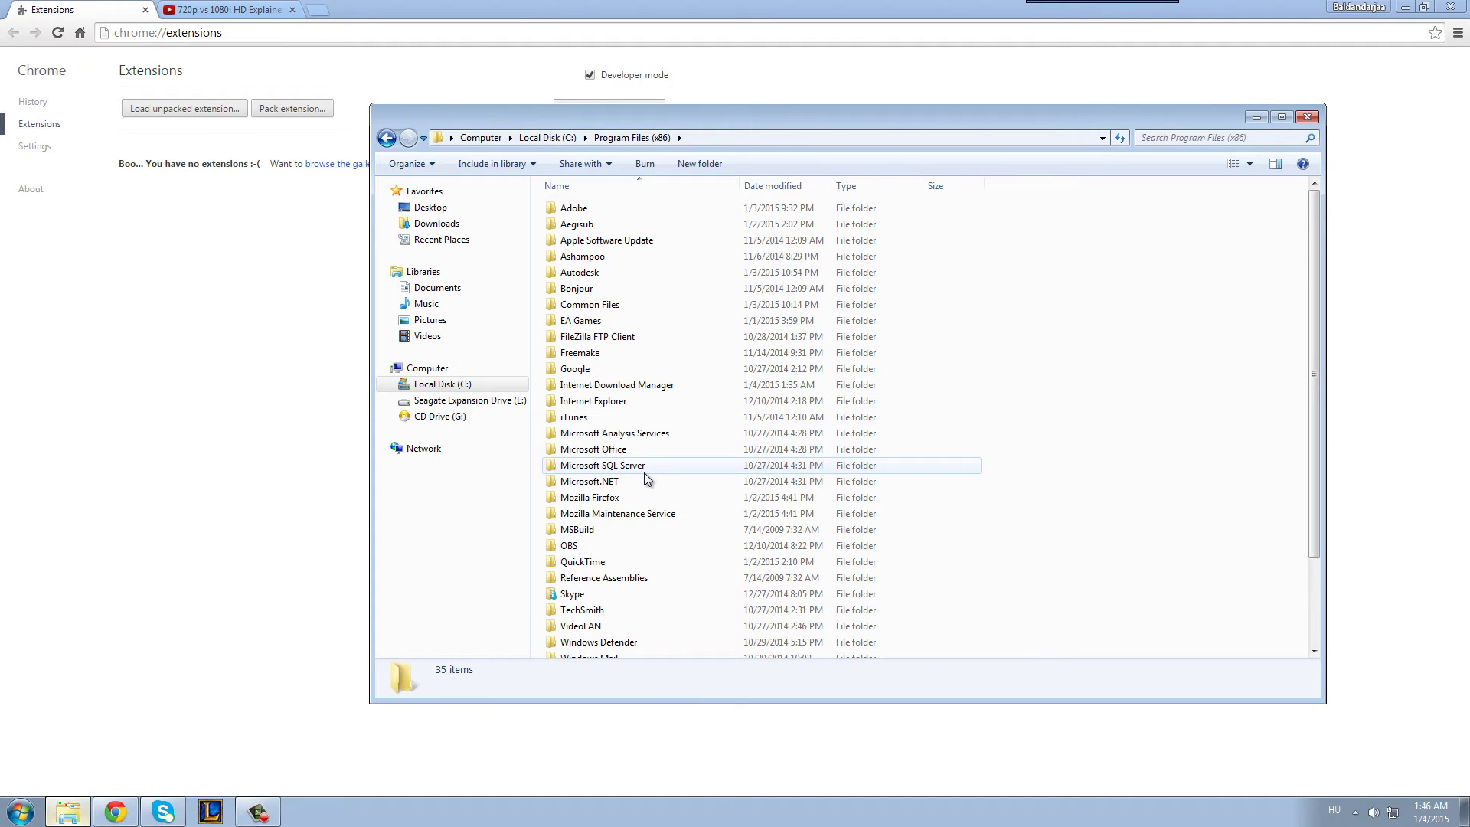
{"action": "double_click", "coordinate": [619, 386]}
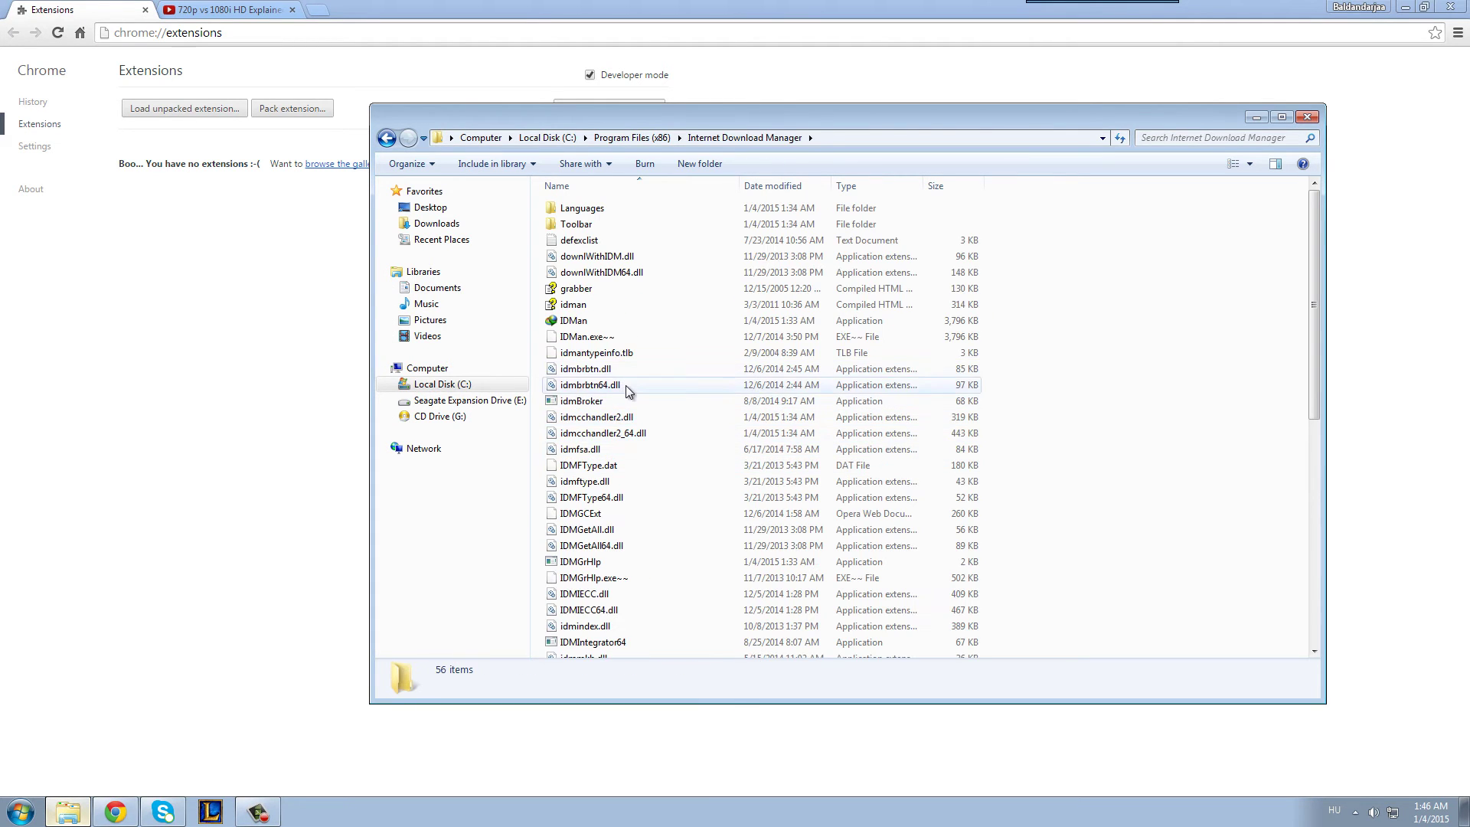
- Add the IDMGCExt file to Chrome's extensions as the IDM Integration Module, then close its welcome page and return to the Extensions page
{"action": "left_click", "coordinate": [627, 386]}
{"action": "scroll", "coordinate": [633, 405], "scroll_direction": "down", "scroll_amount": 3}
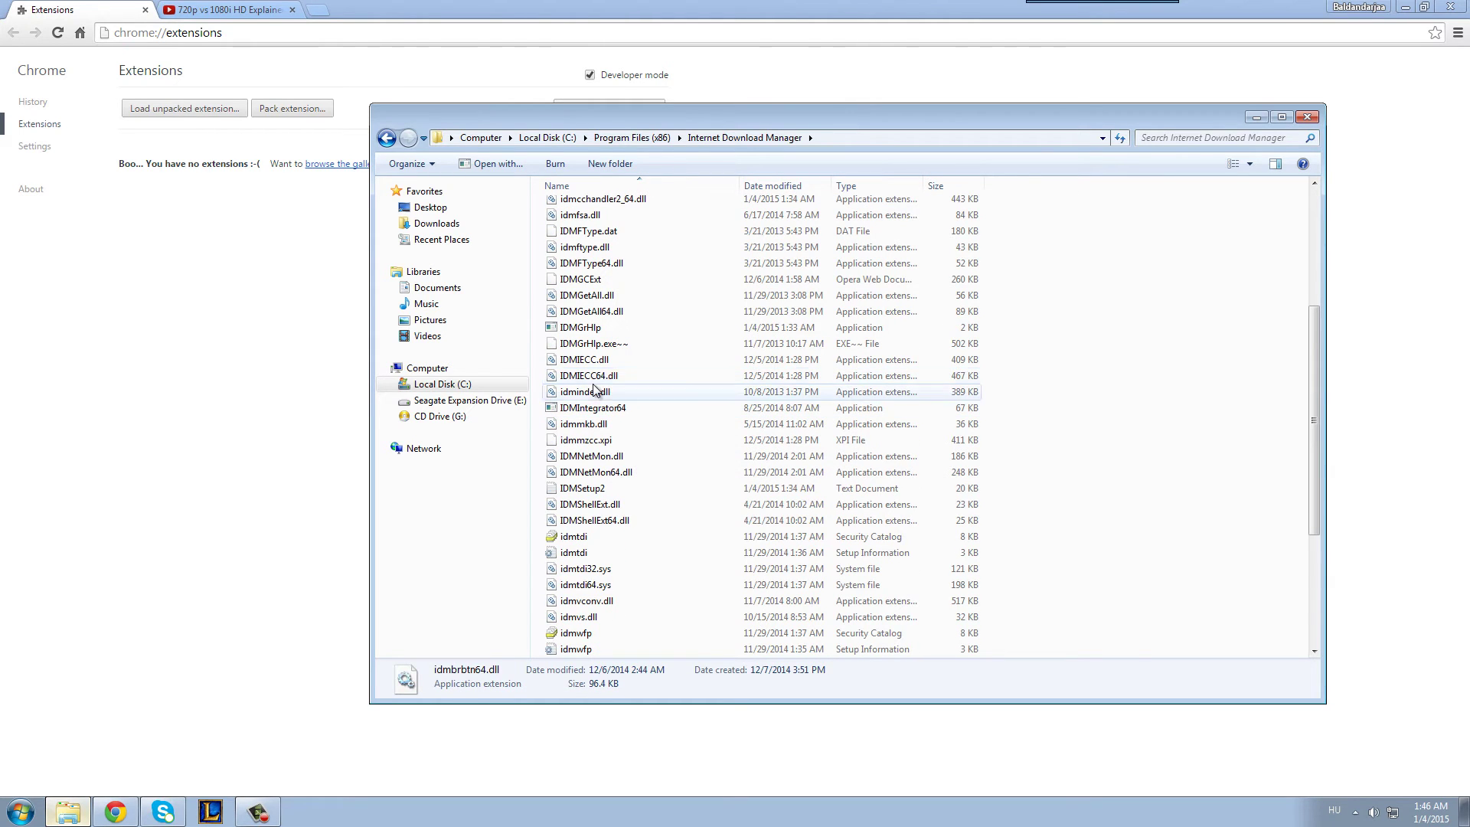
{"action": "left_click", "coordinate": [590, 284]}
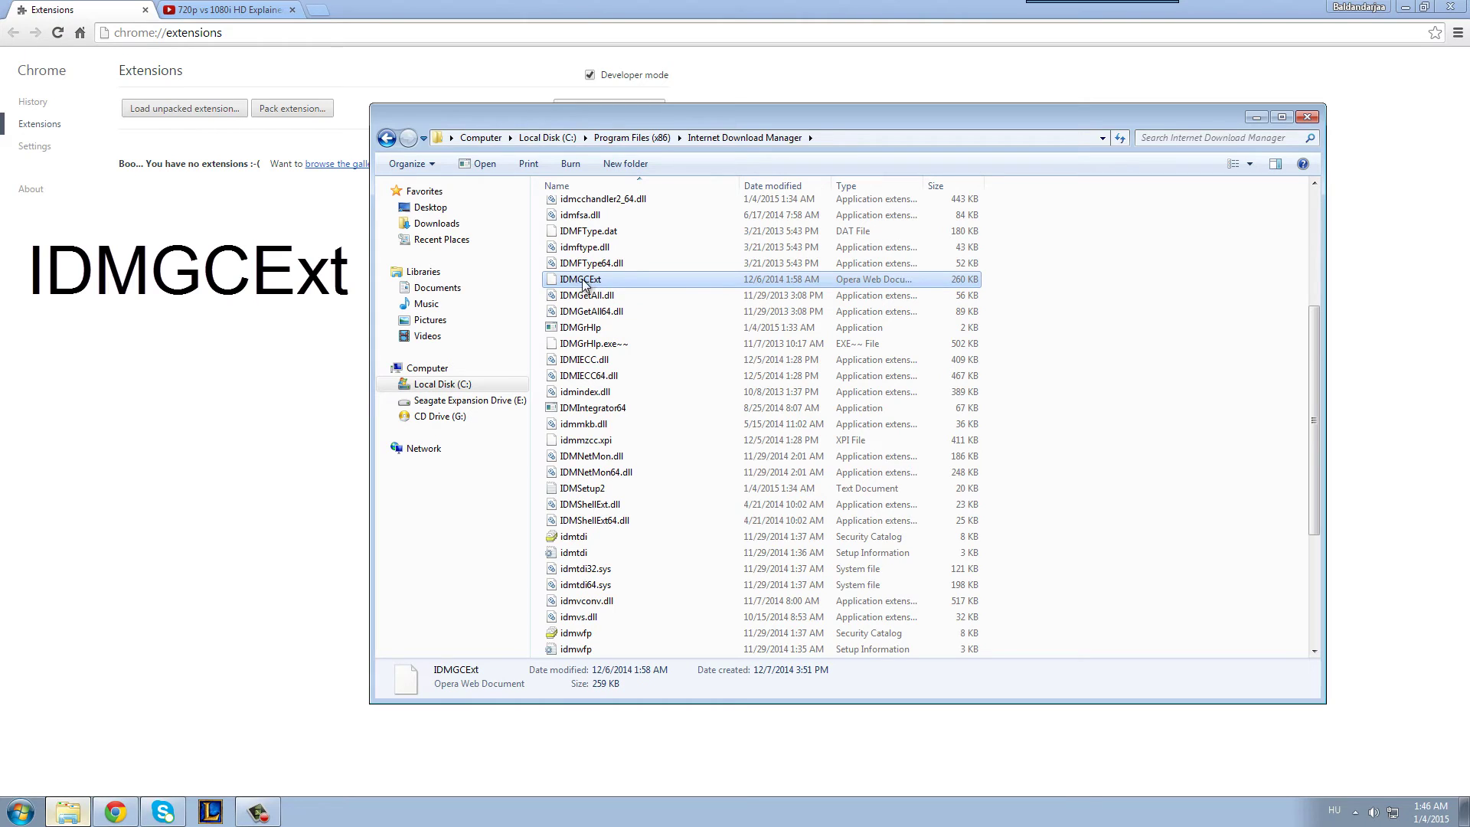
{"action": "left_click_drag", "start_coordinate": [596, 280], "coordinate": [284, 296]}
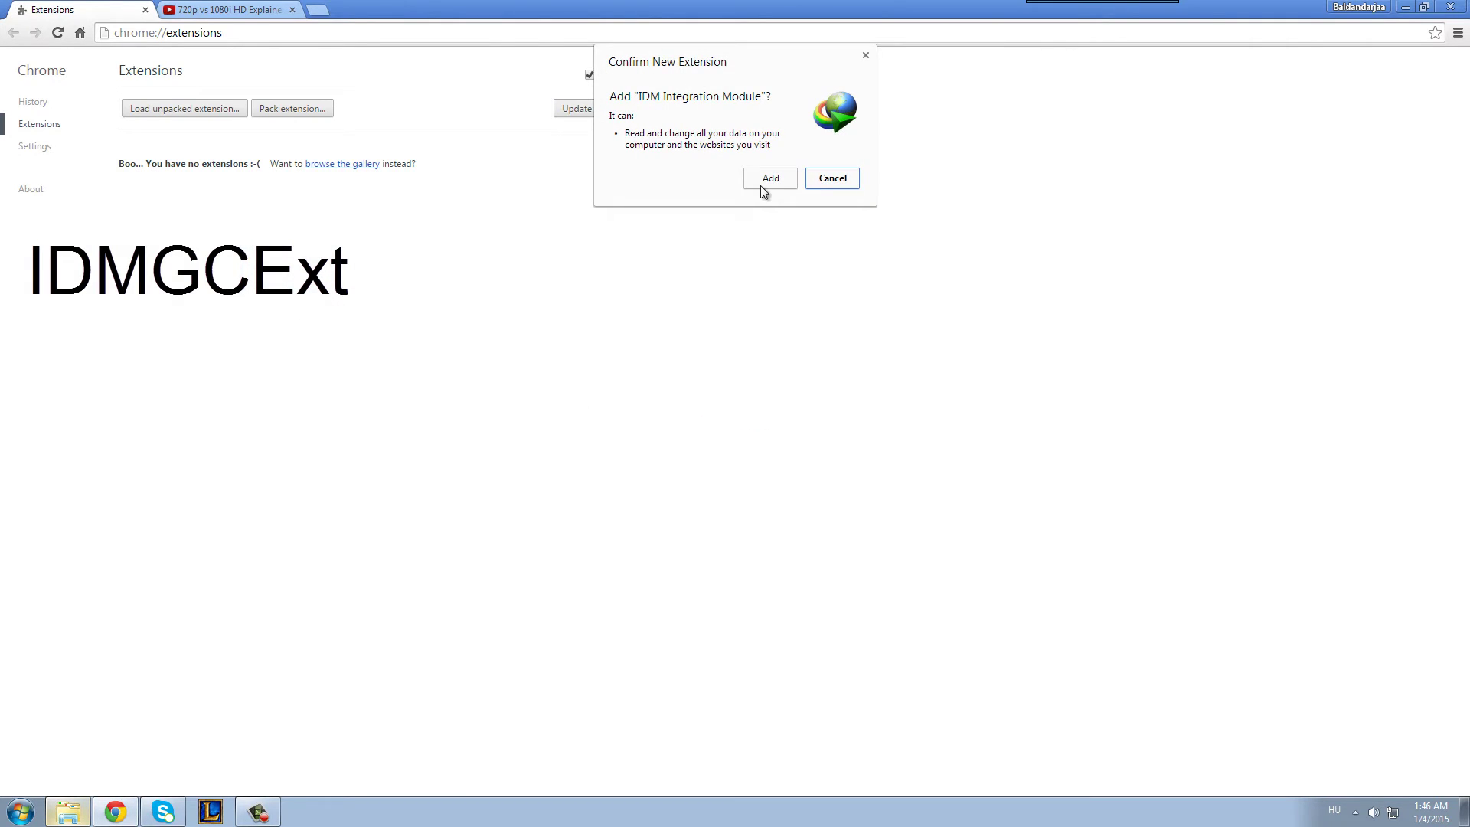
{"action": "left_click", "coordinate": [769, 180]}
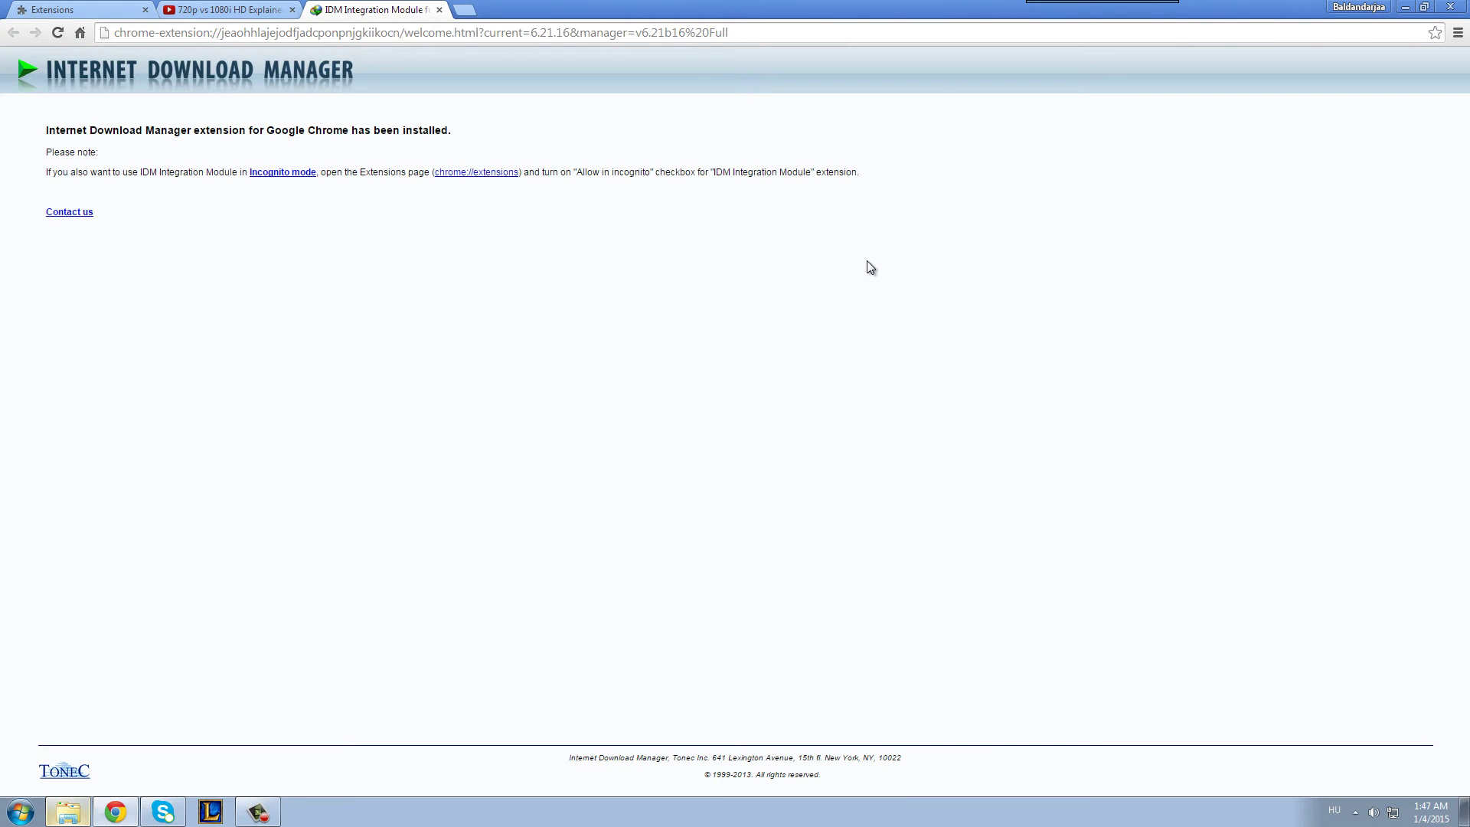
{"action": "left_click", "coordinate": [439, 9]}
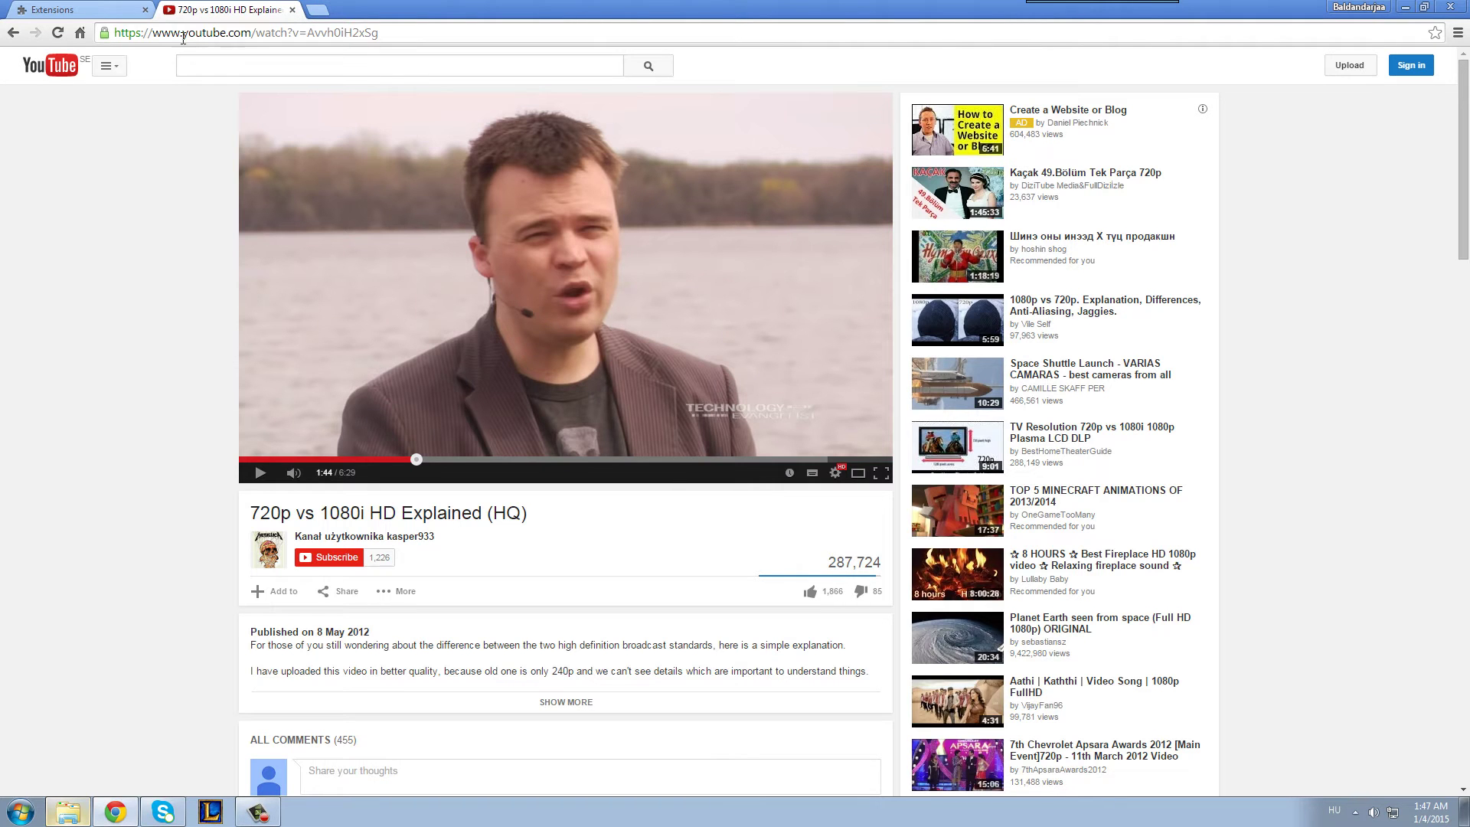
{"action": "left_click", "coordinate": [138, 8]}
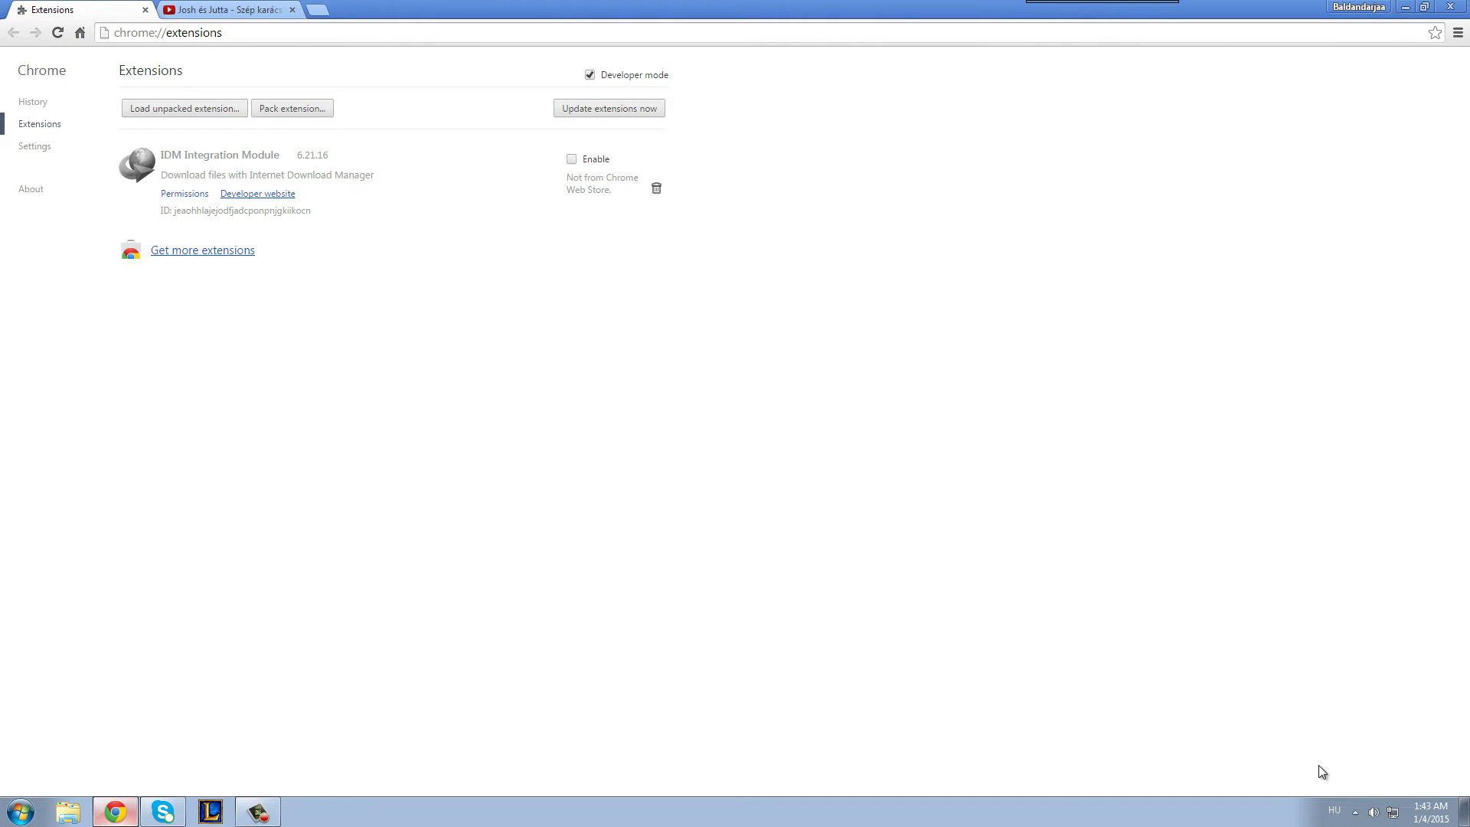
- Open the running Internet Download Manager's options and turn on Use advanced browser integration
{"action": "left_click", "coordinate": [1355, 811]}
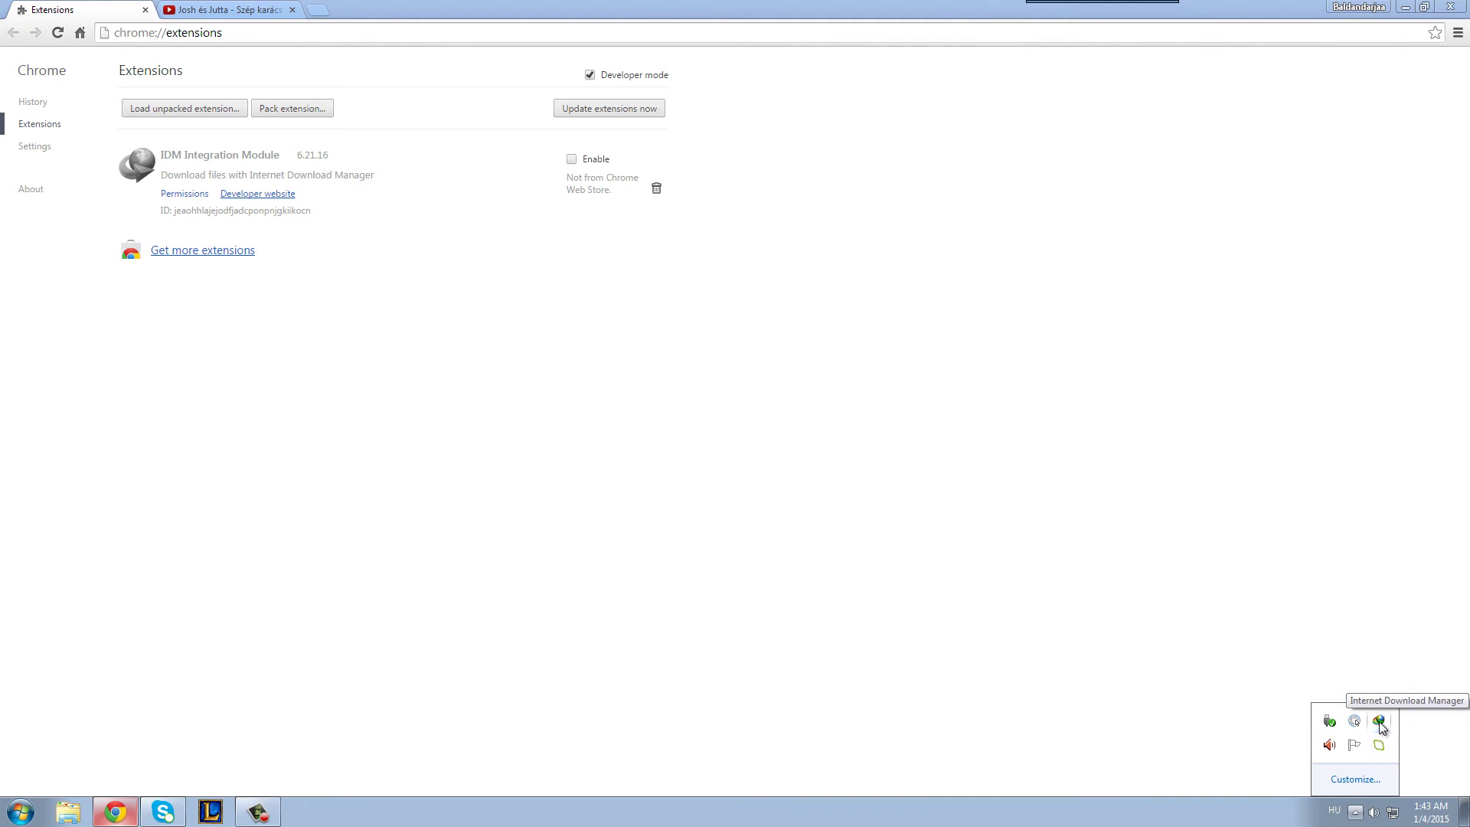
{"action": "double_click", "coordinate": [1379, 722]}
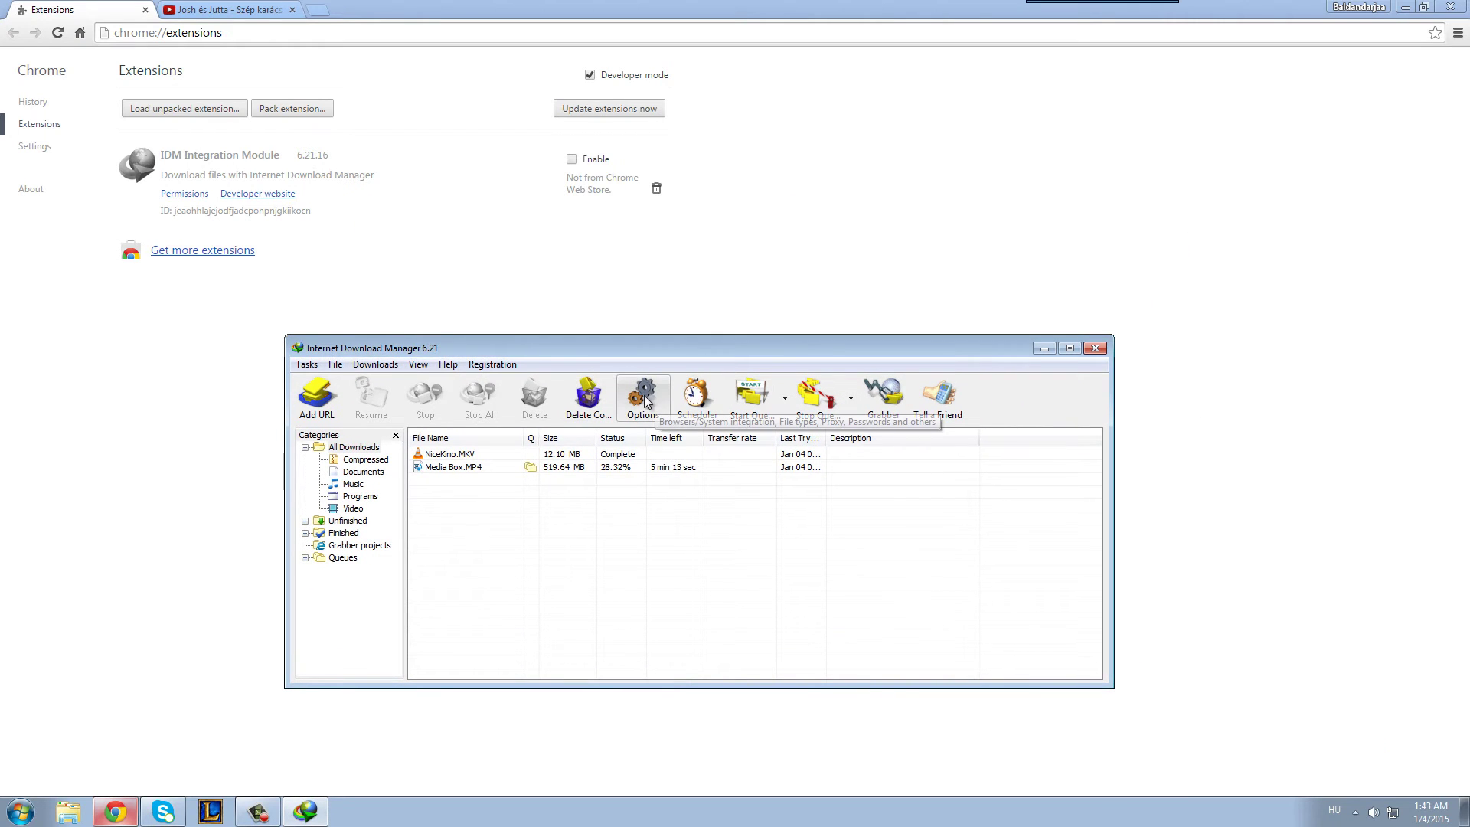
{"action": "left_click", "coordinate": [646, 404]}
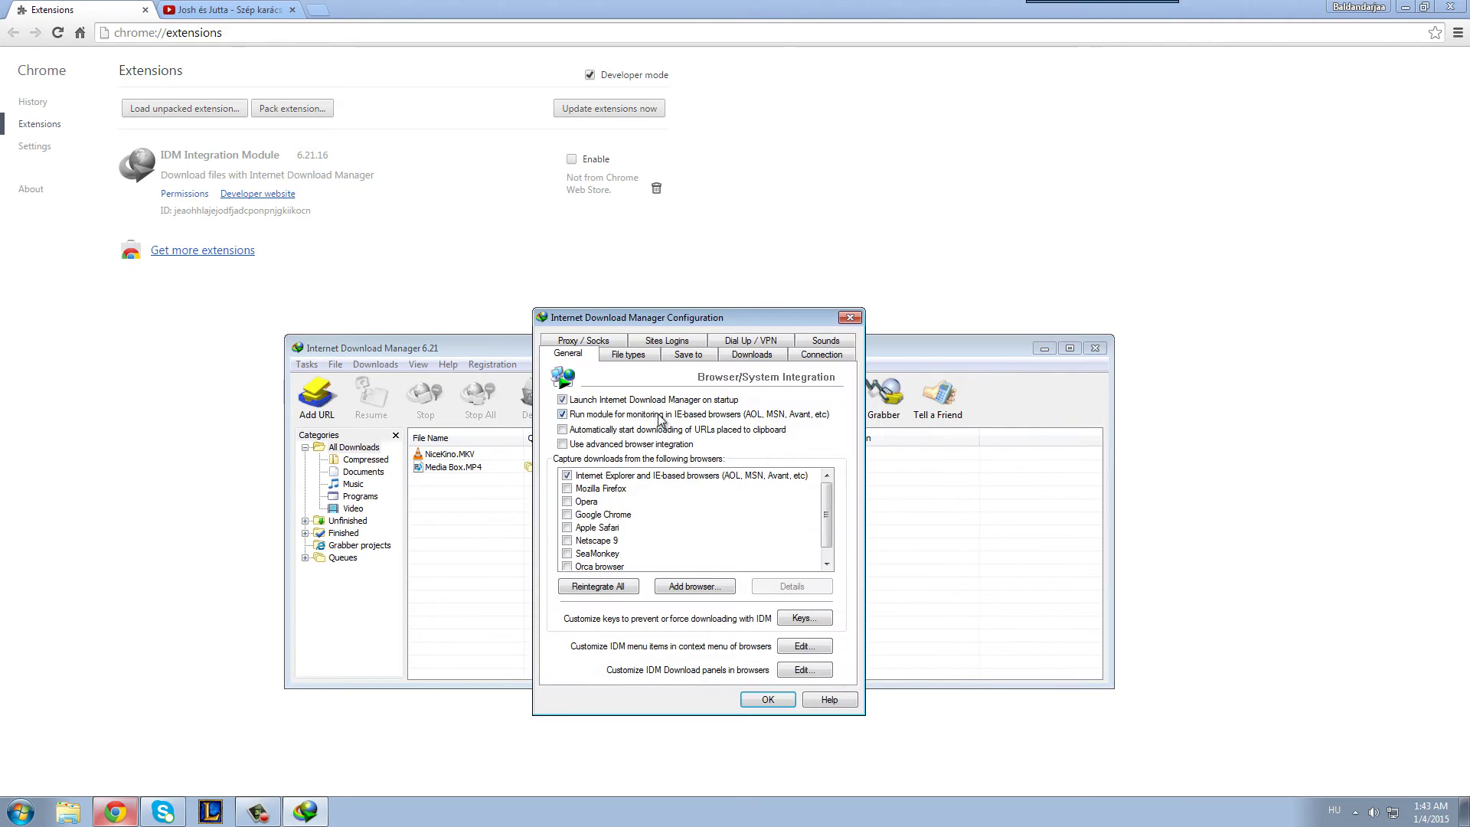
{"action": "left_click", "coordinate": [562, 444]}
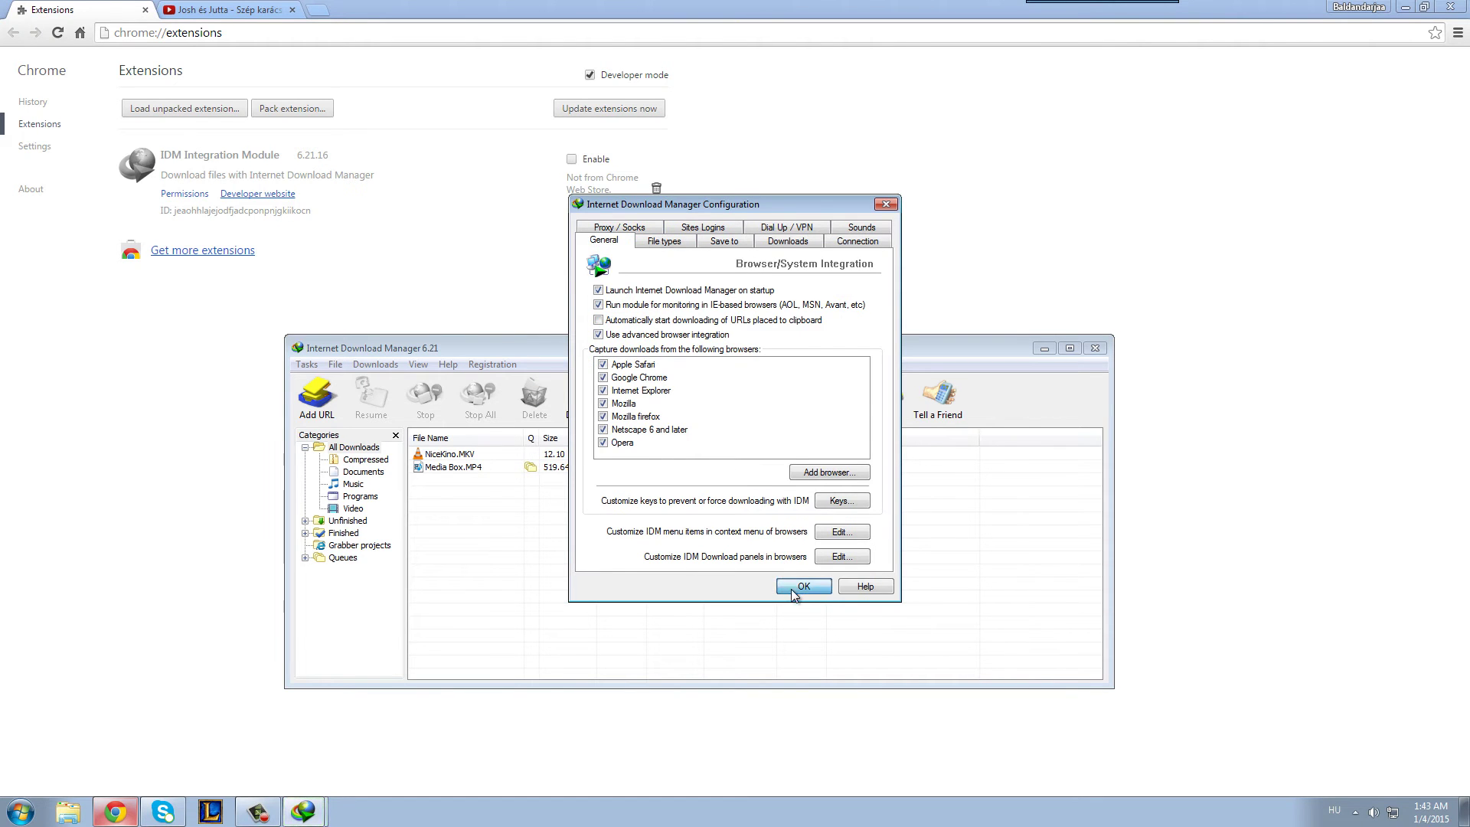
{"action": "left_click", "coordinate": [794, 588]}
{"action": "left_click", "coordinate": [663, 408]}
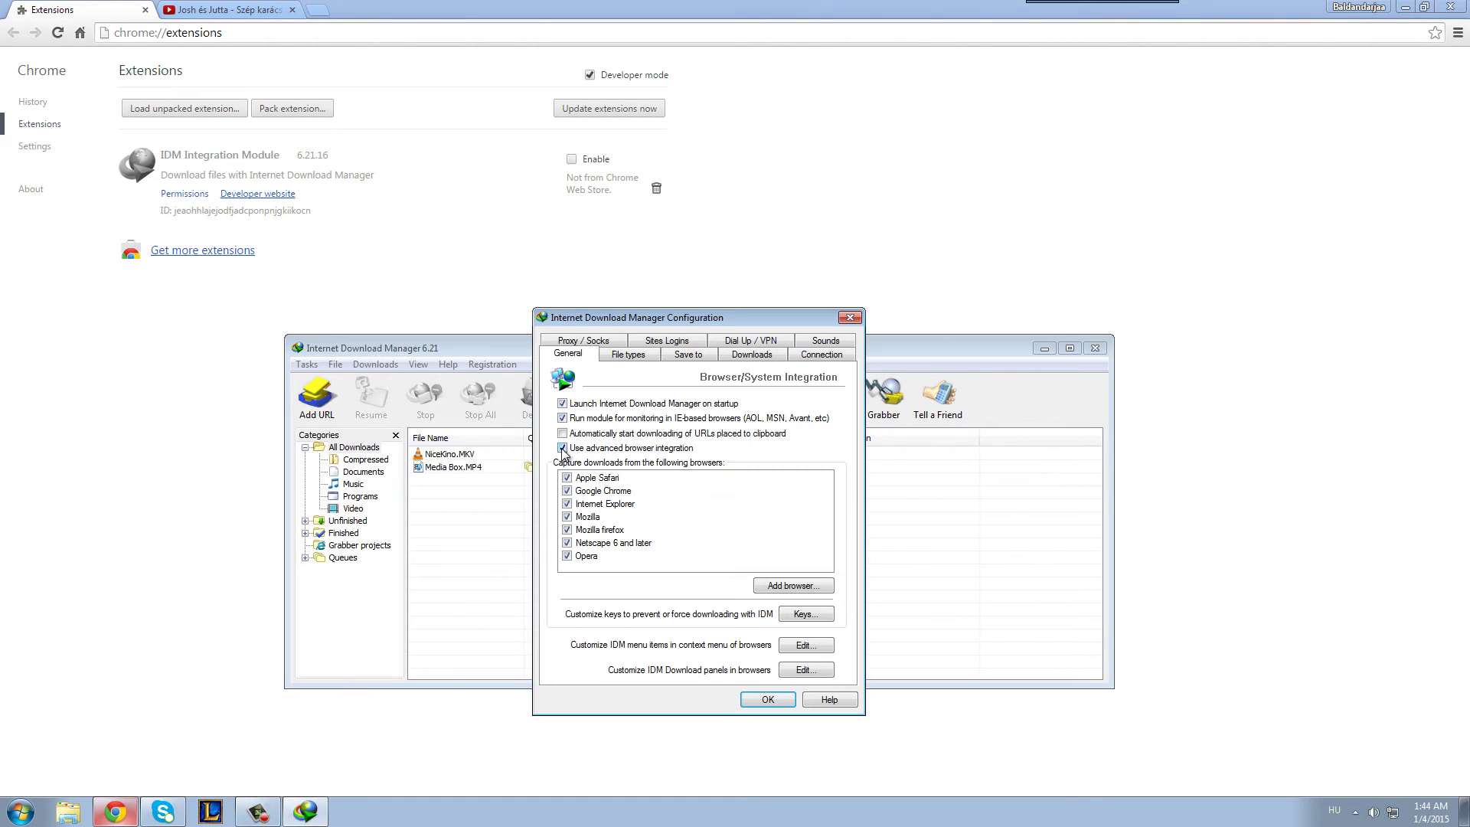
- Return to Chrome's Extensions page and enable the IDM Integration Module extension
{"action": "left_click", "coordinate": [458, 284]}
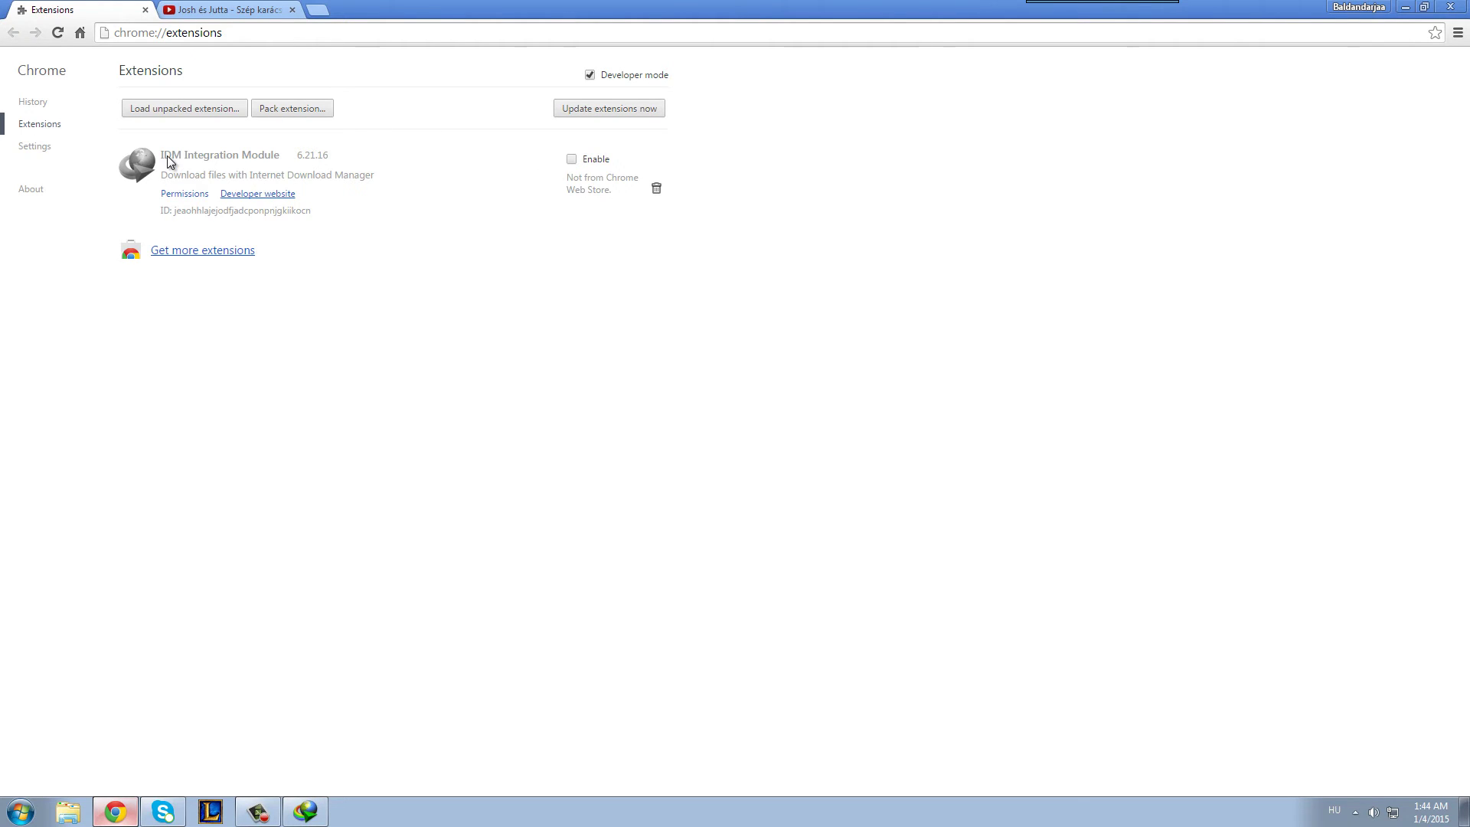
{"action": "left_click", "coordinate": [573, 160]}
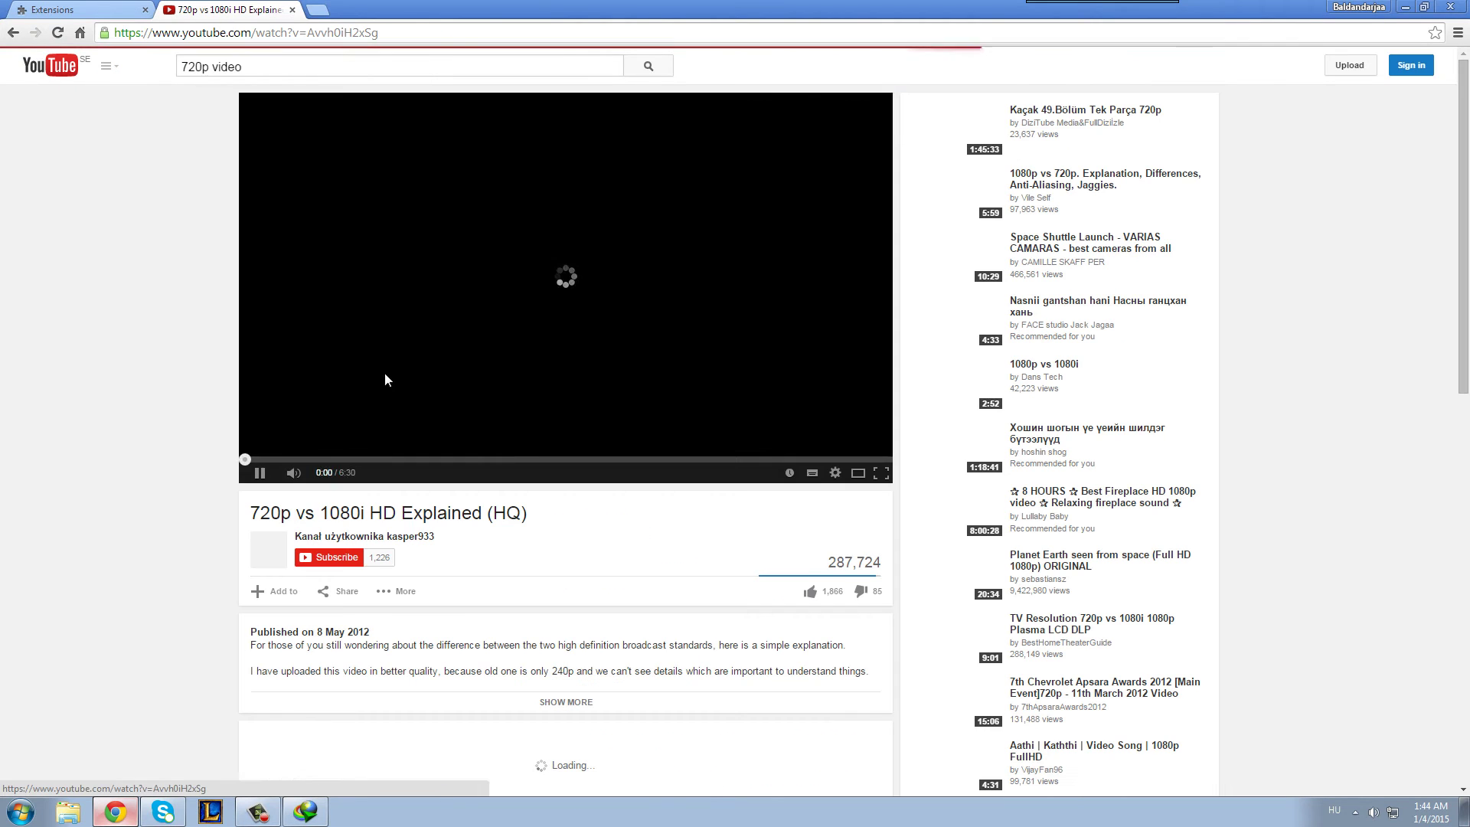
- Play the YouTube video at 720p from about 0:35, pause it, and list the versions offered for download
{"action": "left_click", "coordinate": [836, 473]}
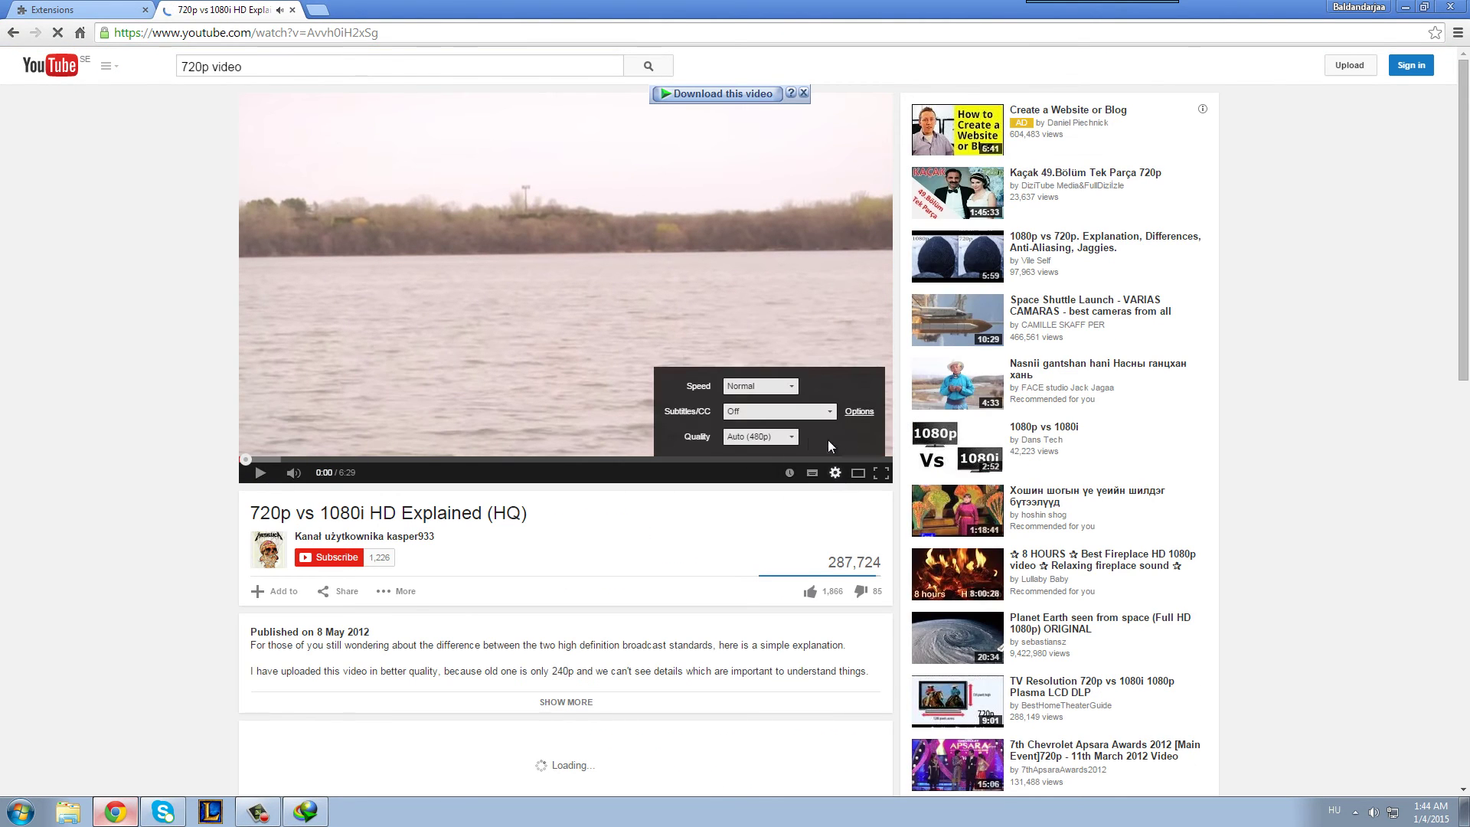
{"action": "left_click", "coordinate": [786, 447]}
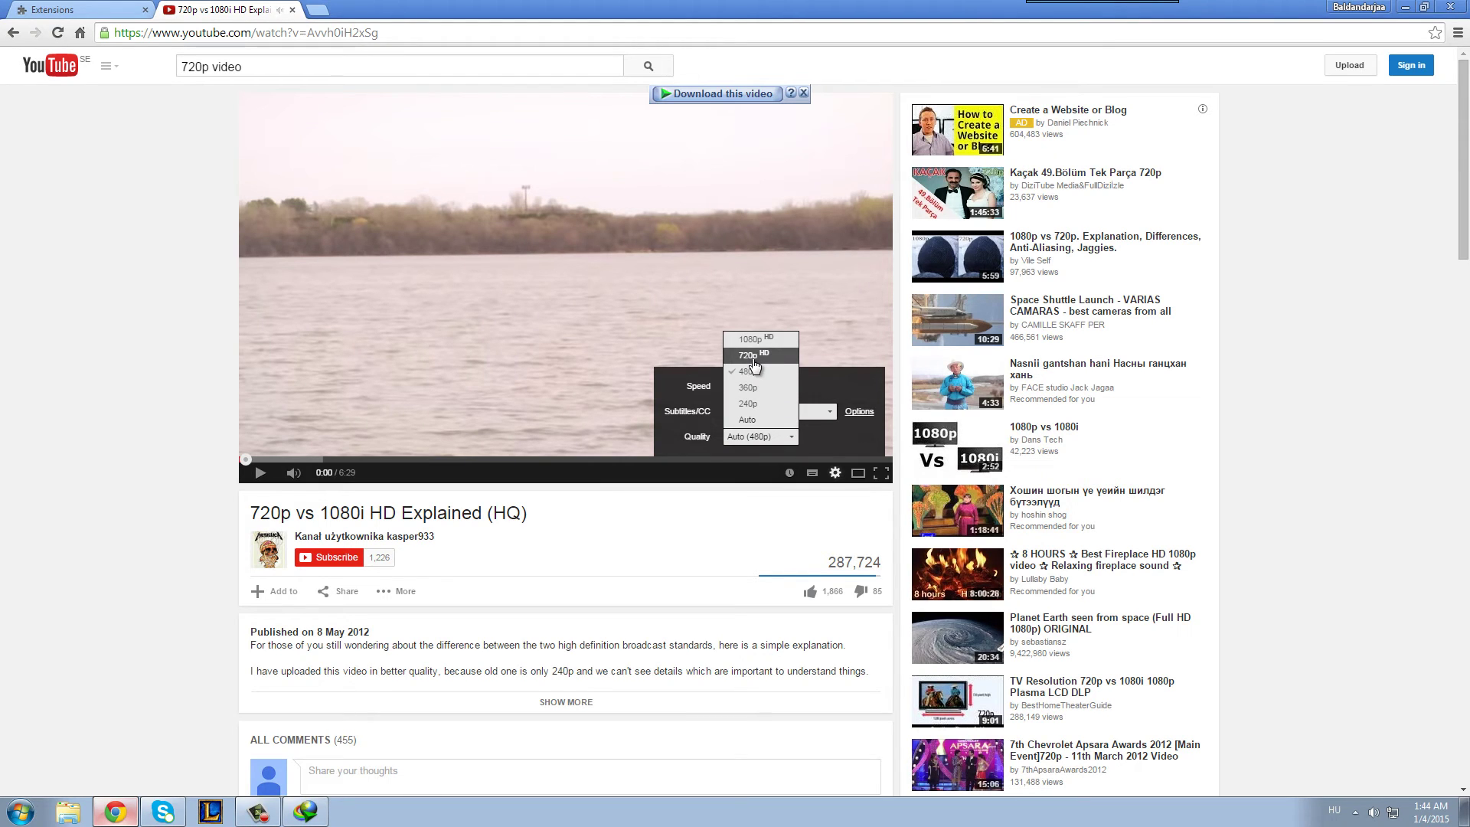
{"action": "left_click", "coordinate": [749, 355]}
{"action": "left_click", "coordinate": [296, 460]}
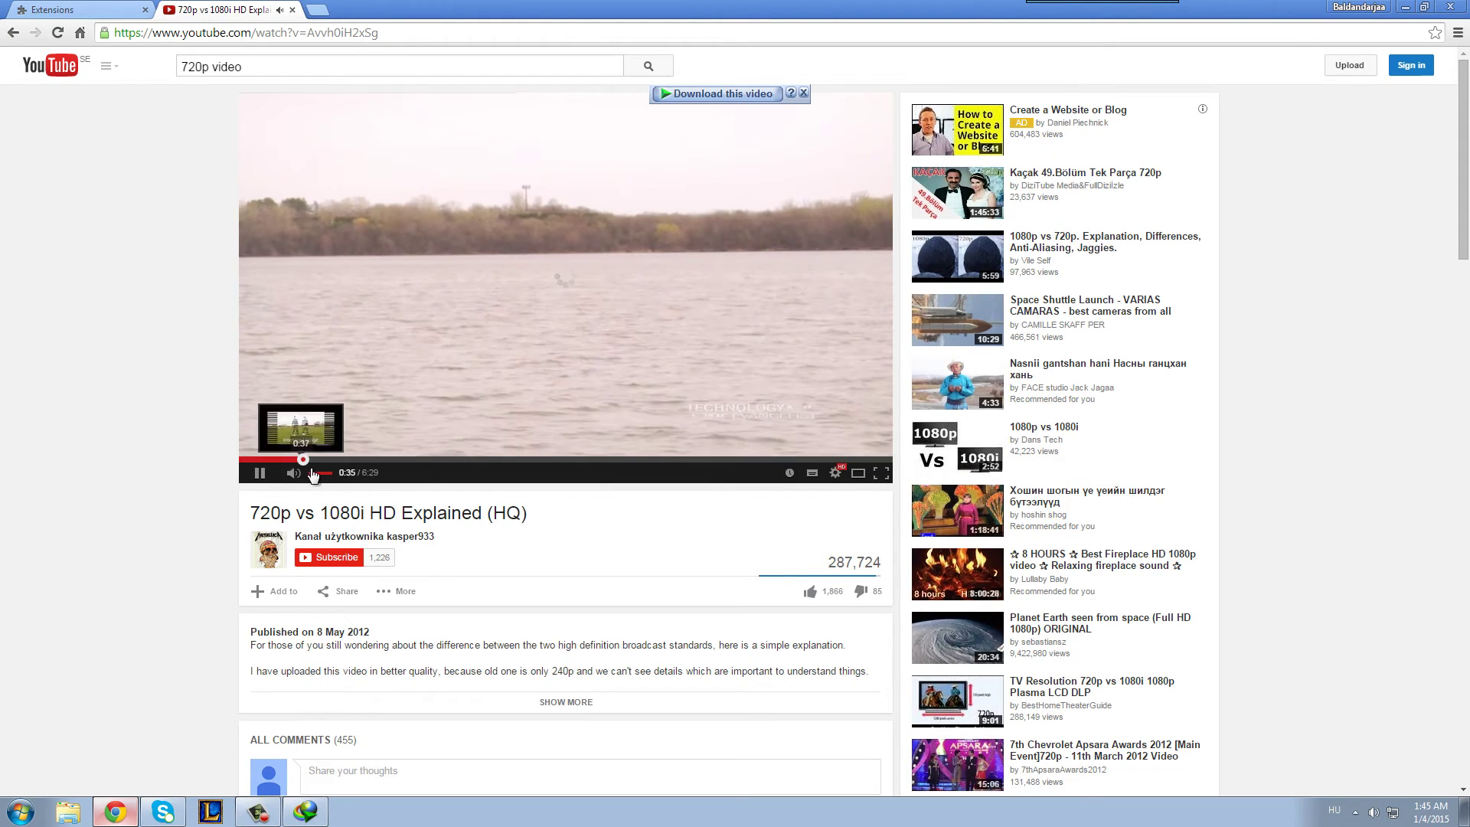
{"action": "left_click", "coordinate": [259, 472]}
{"action": "left_click", "coordinate": [723, 94]}
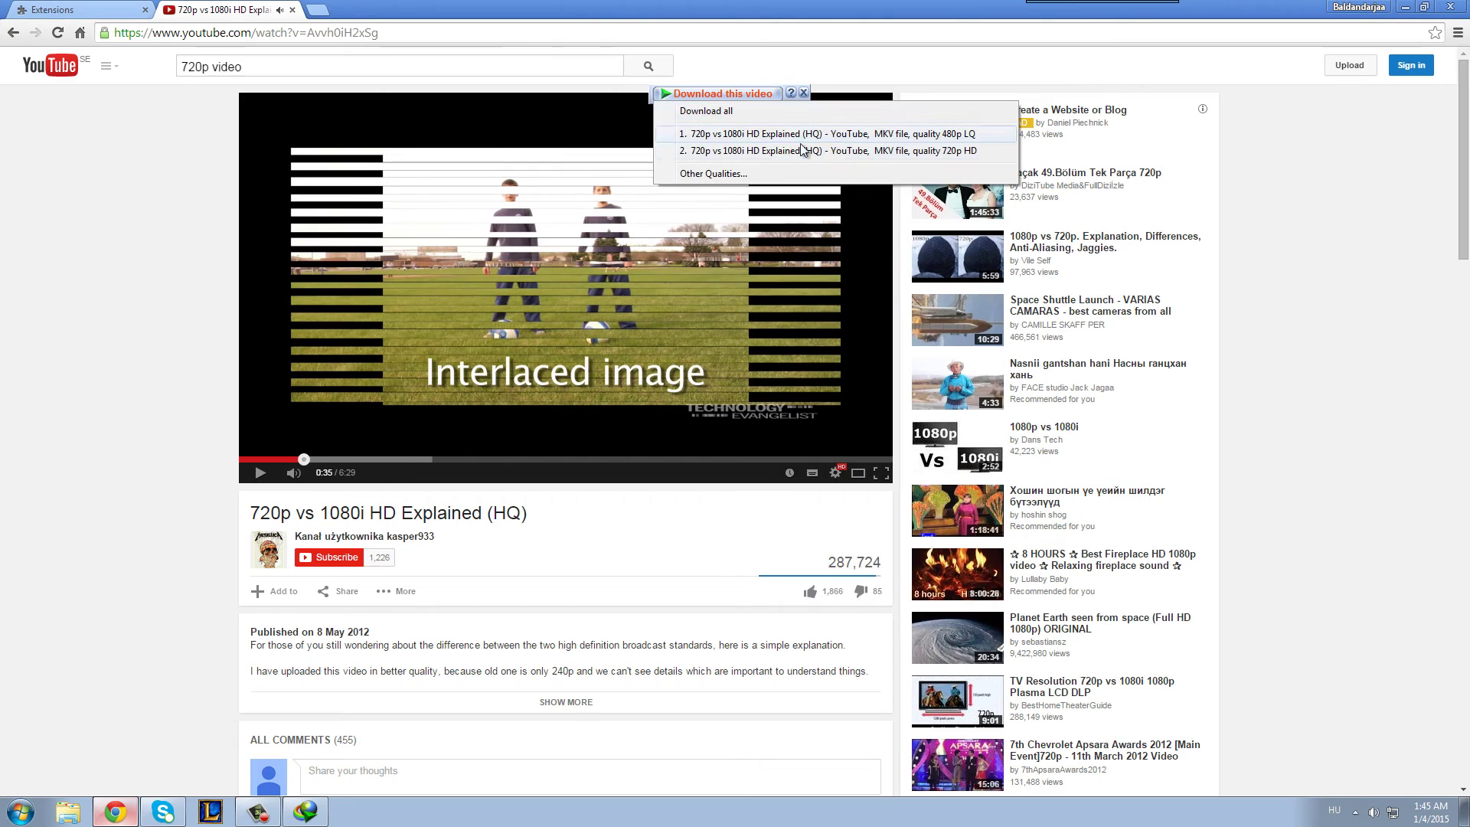
- Set the video's quality to 1080p and play it from about 0:57, then pause it
{"action": "left_click", "coordinate": [836, 473]}
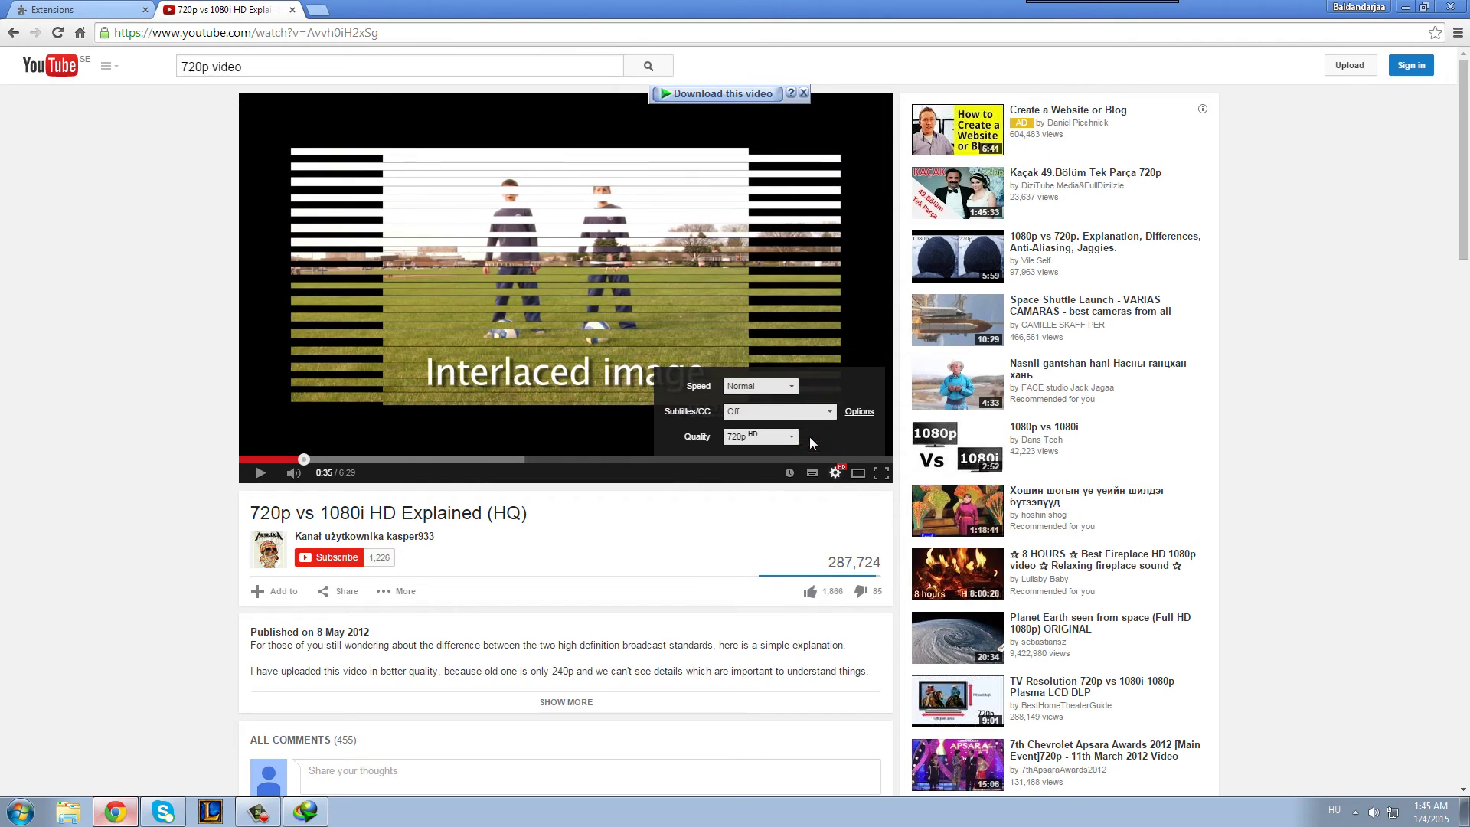
{"action": "left_click", "coordinate": [760, 436]}
{"action": "left_click", "coordinate": [754, 348]}
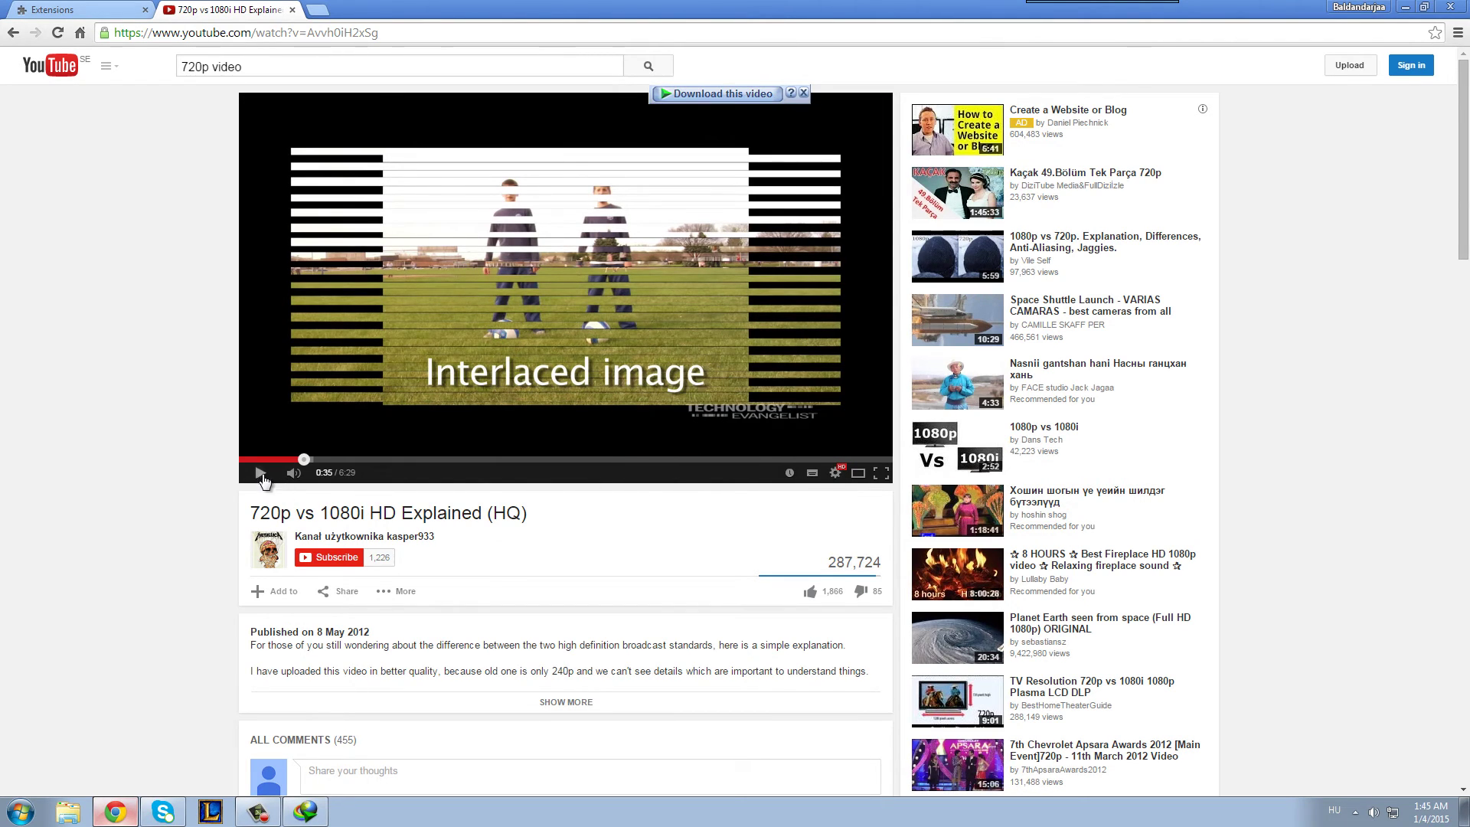
{"action": "left_click", "coordinate": [338, 460]}
{"action": "left_click", "coordinate": [261, 473]}
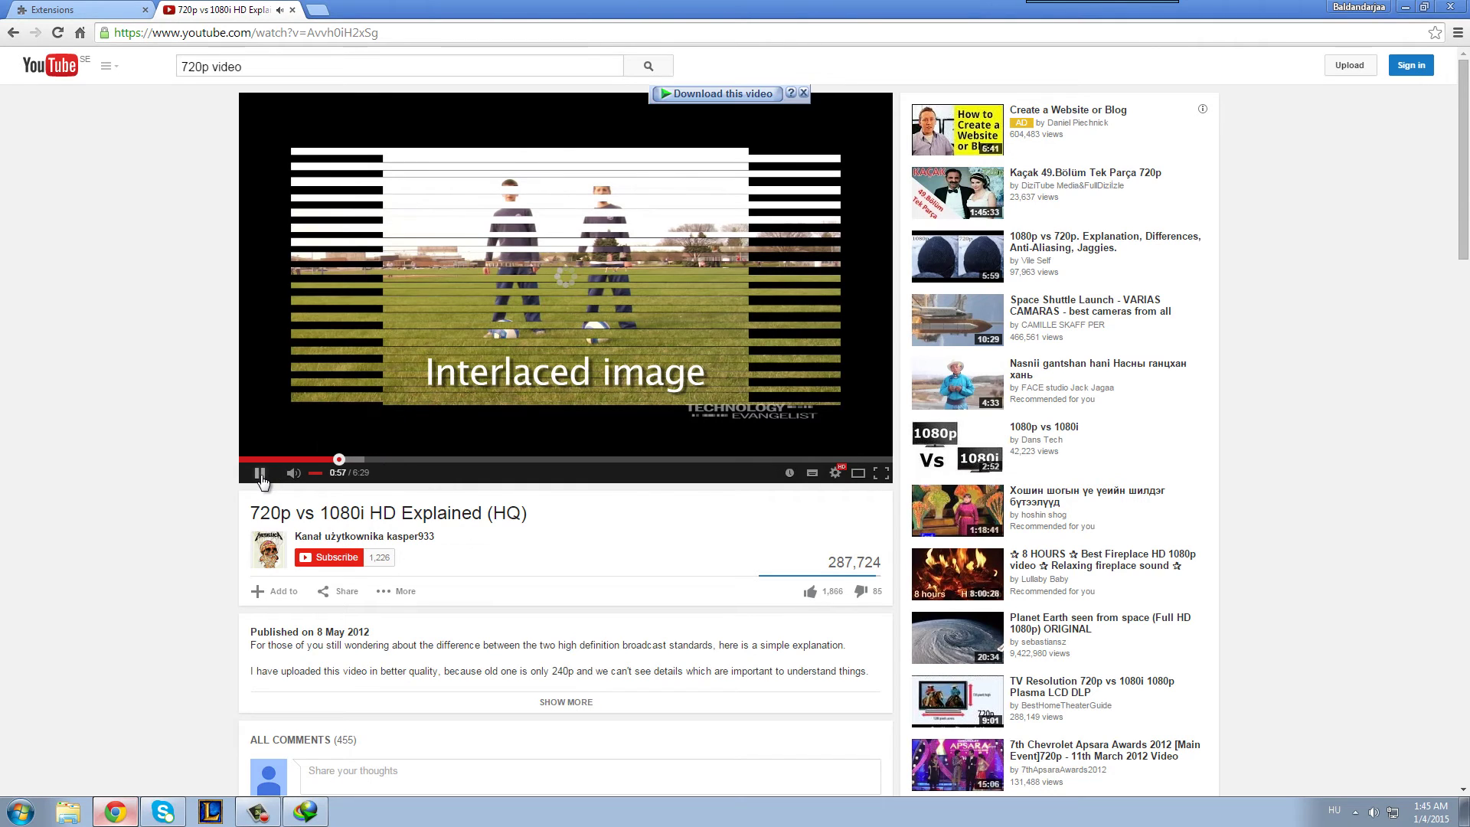
{"action": "left_click", "coordinate": [260, 472]}
- Start downloading the video's 1080p HD MKV version with Internet Download Manager, saving it to the Desktop
{"action": "left_click", "coordinate": [720, 94]}
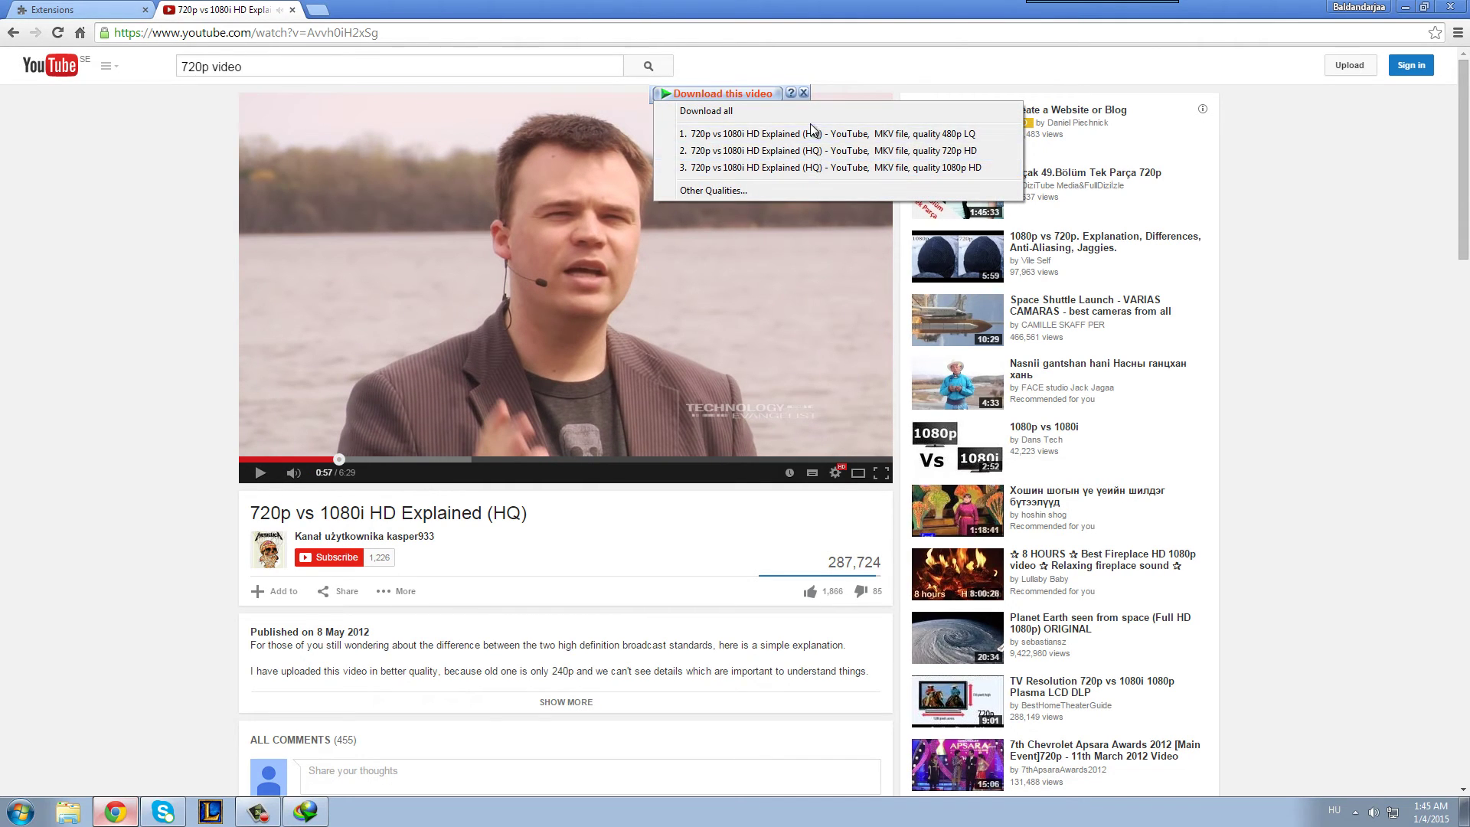
{"action": "left_click", "coordinate": [787, 167]}
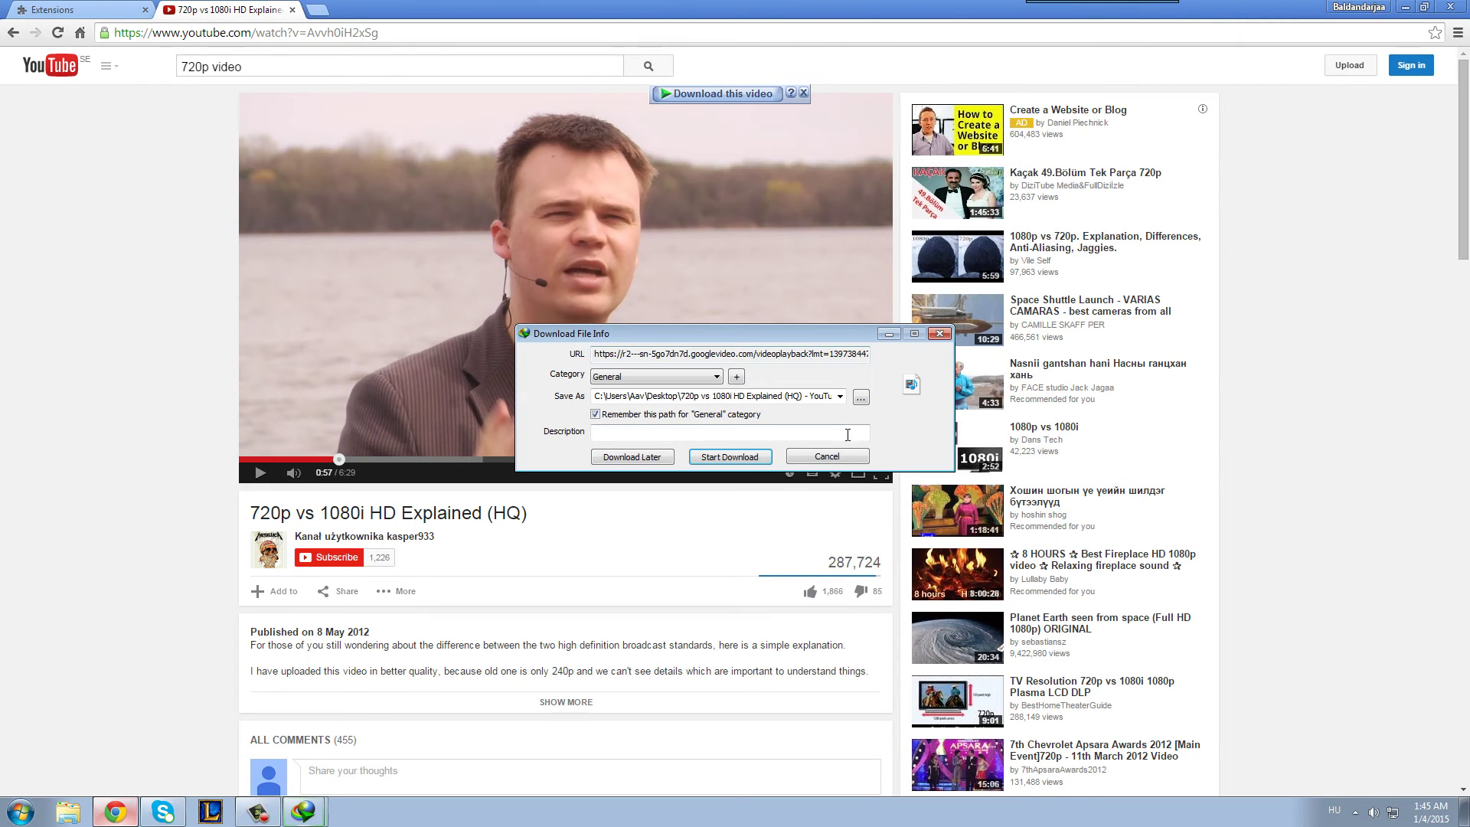
{"action": "left_click", "coordinate": [862, 398]}
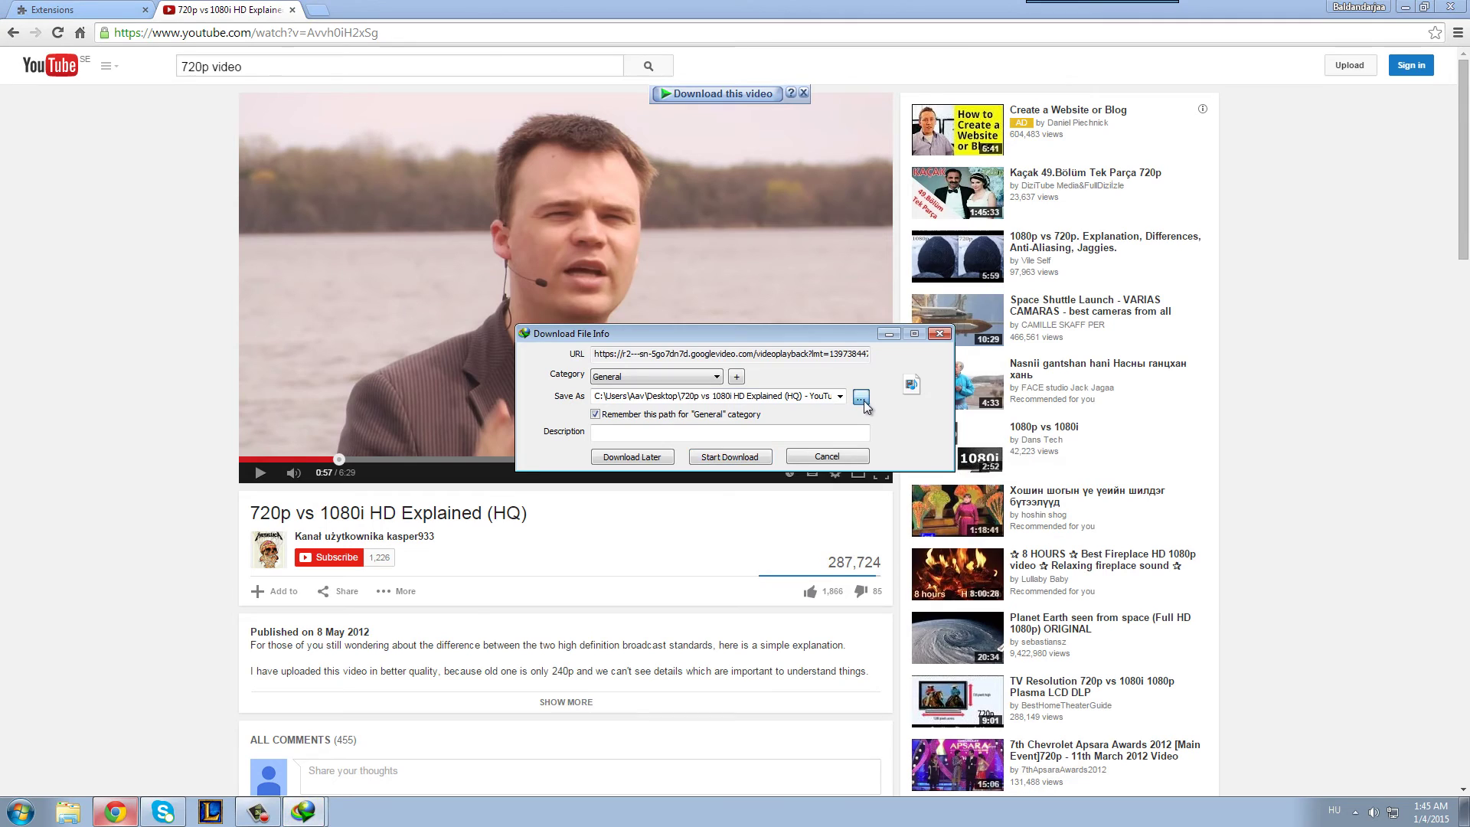
{"action": "left_click", "coordinate": [774, 493]}
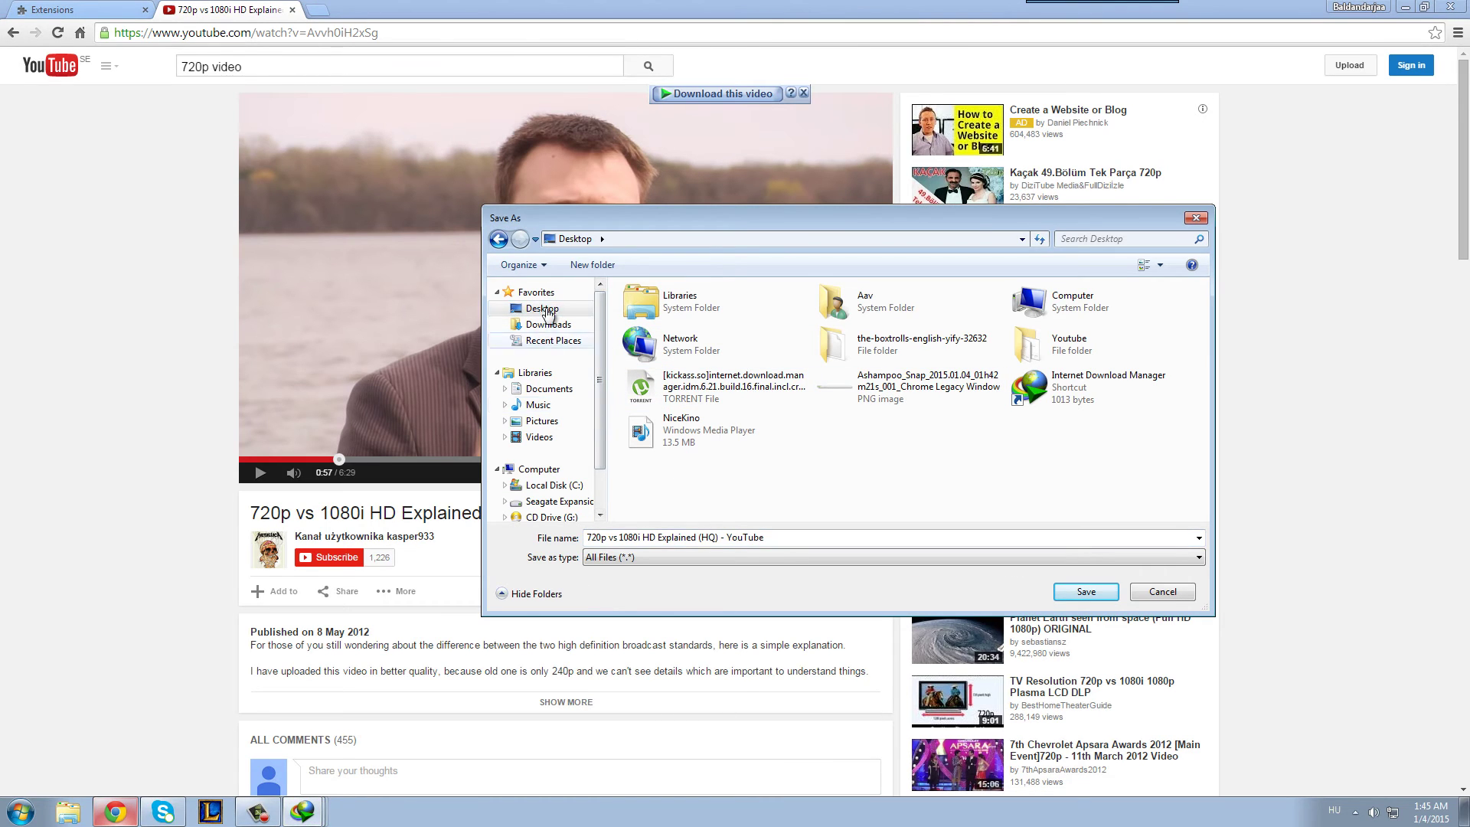
{"action": "left_click", "coordinate": [548, 325]}
{"action": "left_click", "coordinate": [542, 308]}
{"action": "left_click", "coordinate": [1077, 603]}
{"action": "left_click", "coordinate": [746, 453]}
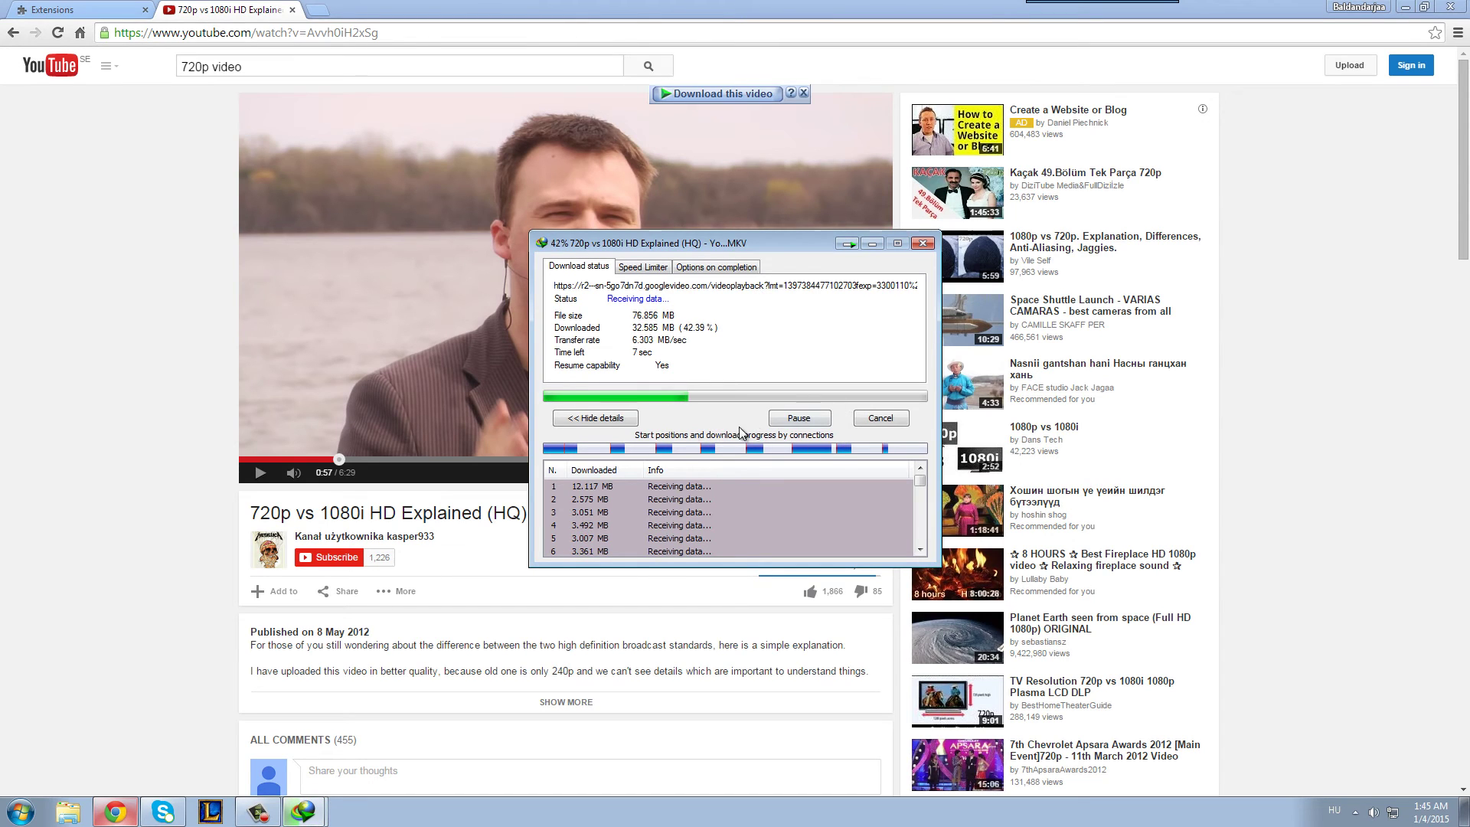
- Bring the YouTube page to the front and play the video briefly from 0:57, pausing it at 0:58
{"action": "left_click", "coordinate": [112, 489]}
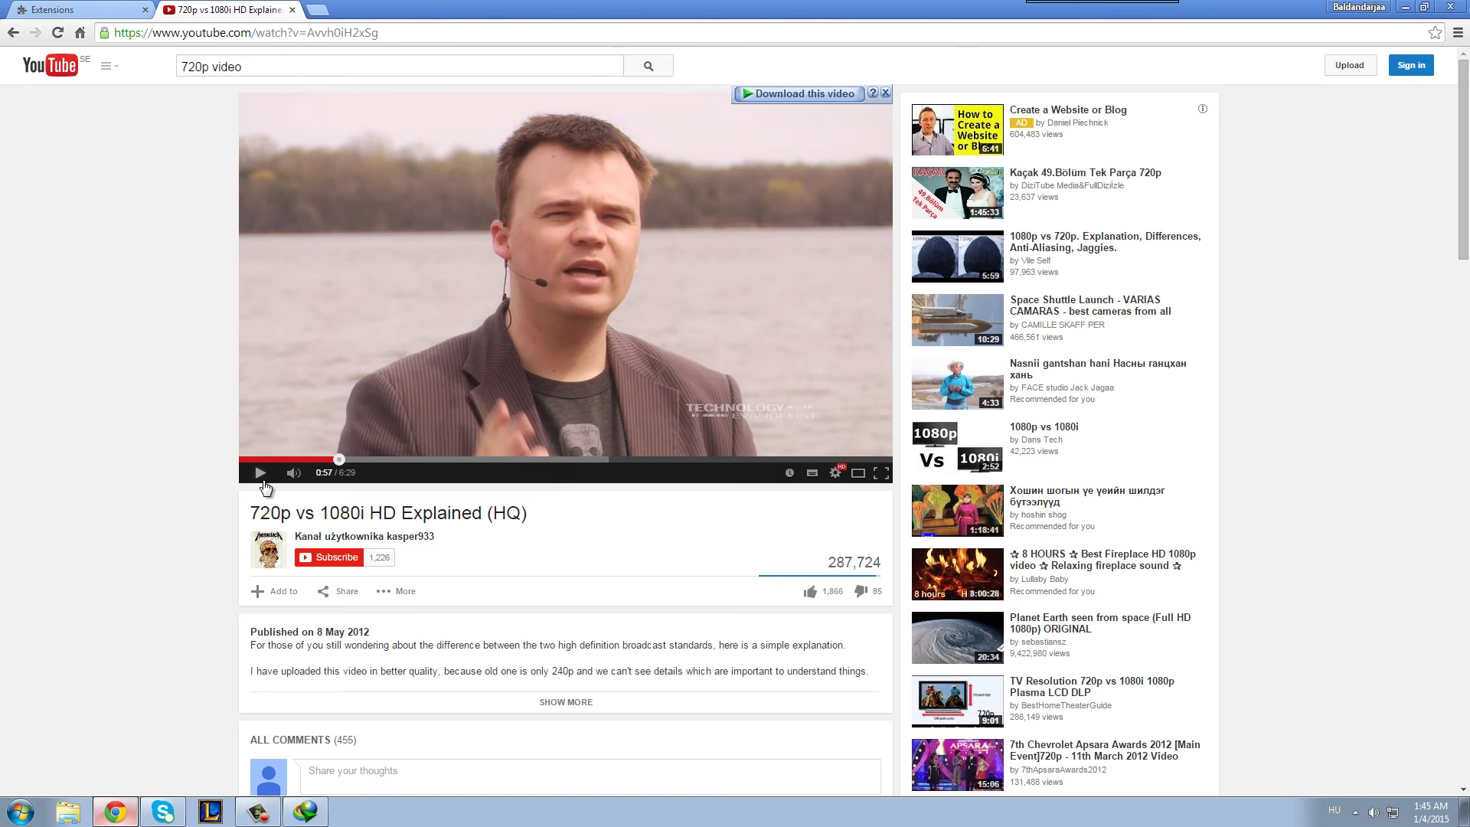
{"action": "left_click", "coordinate": [261, 478]}
{"action": "left_click", "coordinate": [261, 478]}
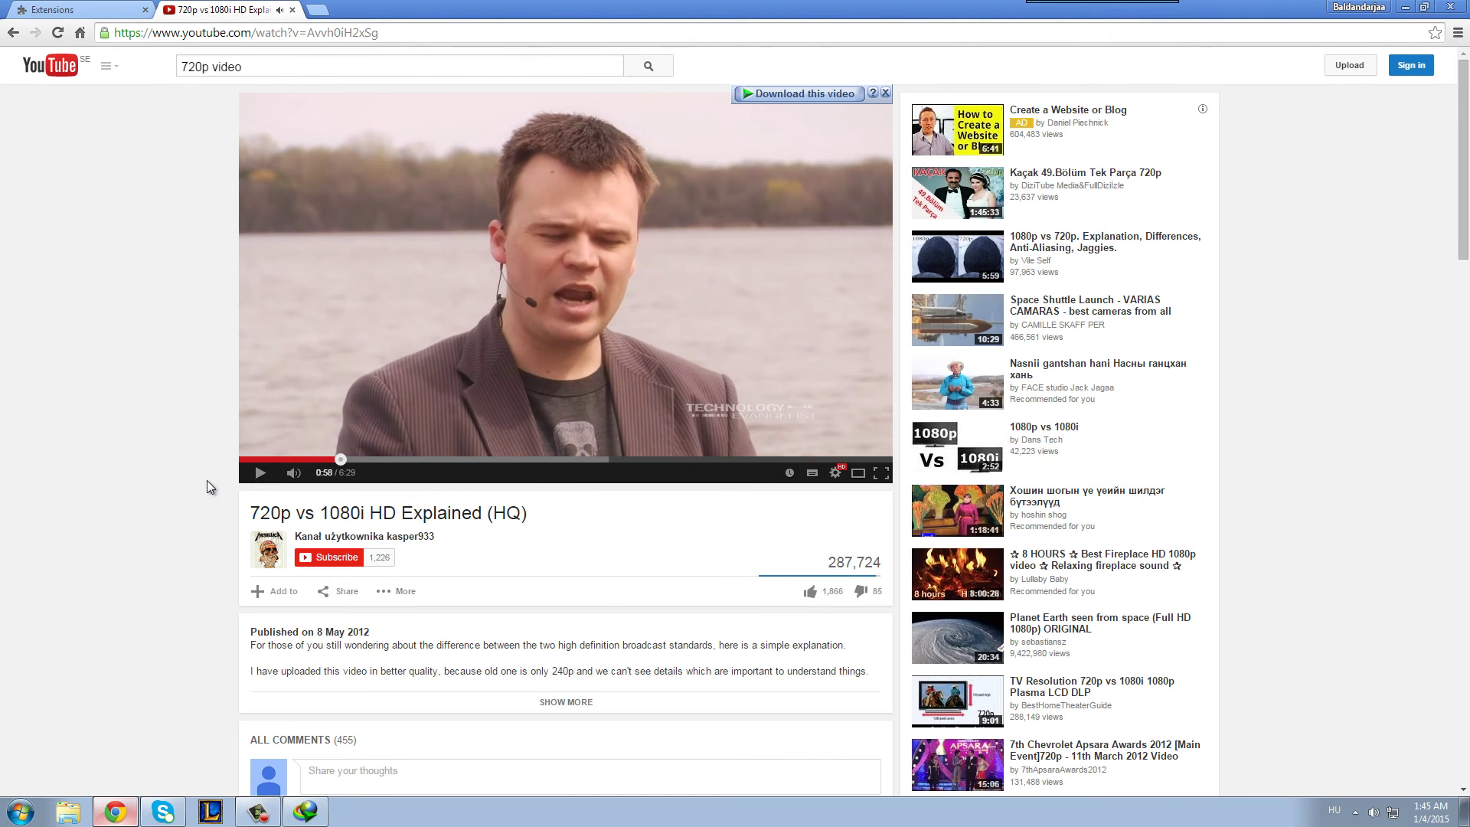
- Disable the IDM Integration Module extension in Chrome and reopen the Extensions page
{"action": "left_click", "coordinate": [108, 7]}
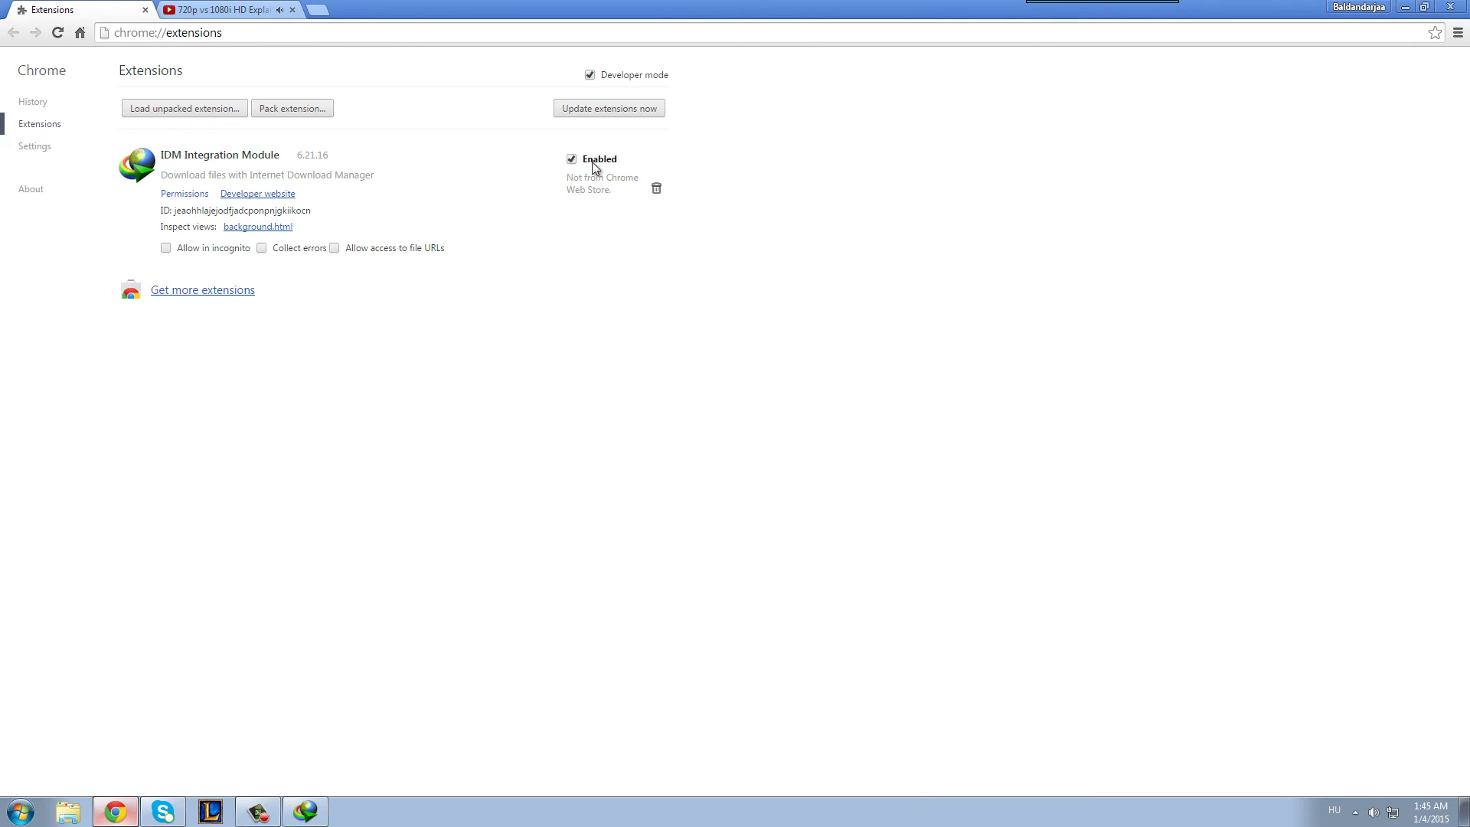
{"action": "left_click", "coordinate": [572, 159]}
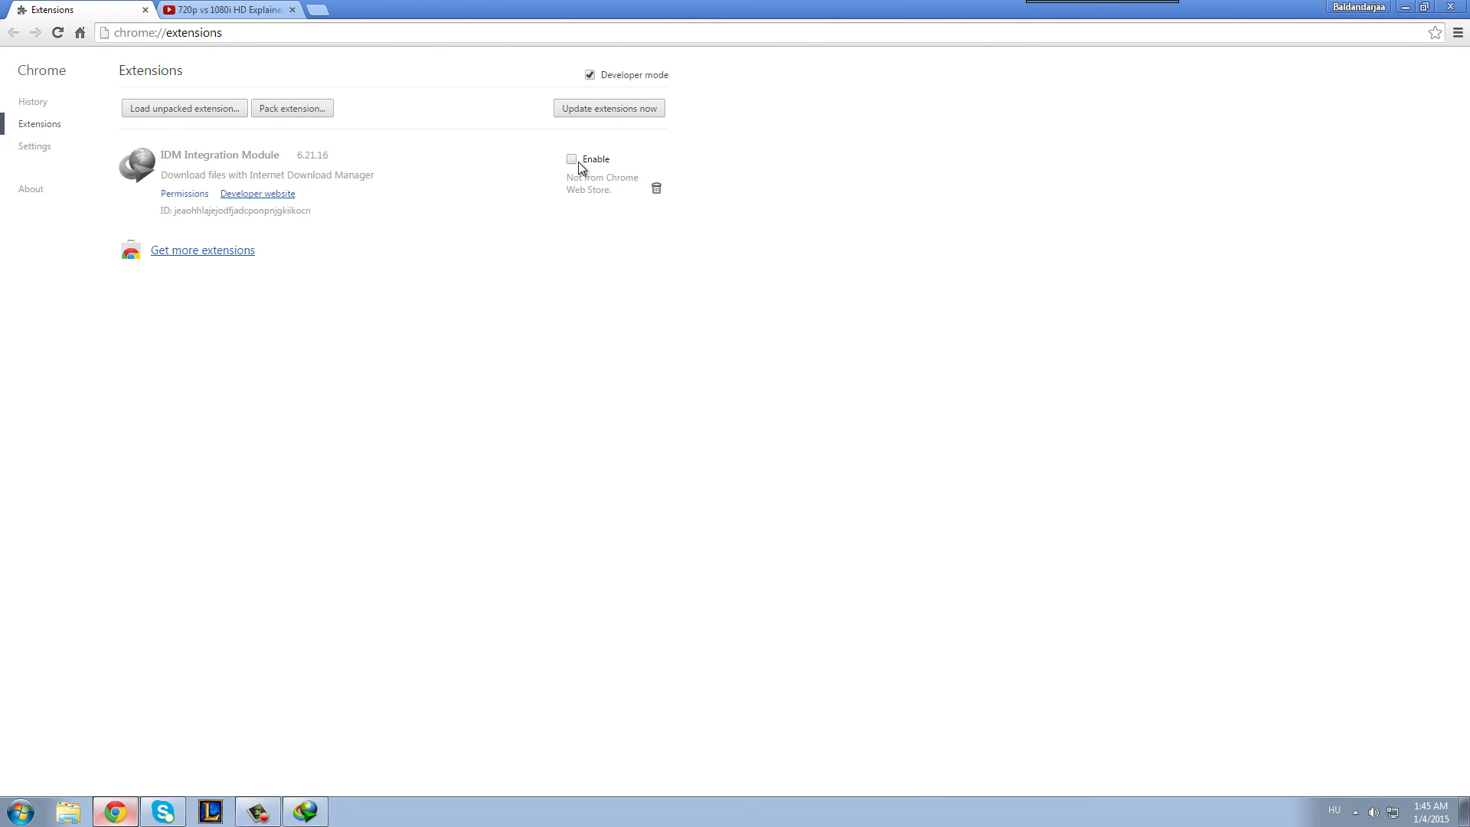
{"action": "left_click", "coordinate": [1458, 34]}
{"action": "mouse_move", "coordinate": [1309, 369]}
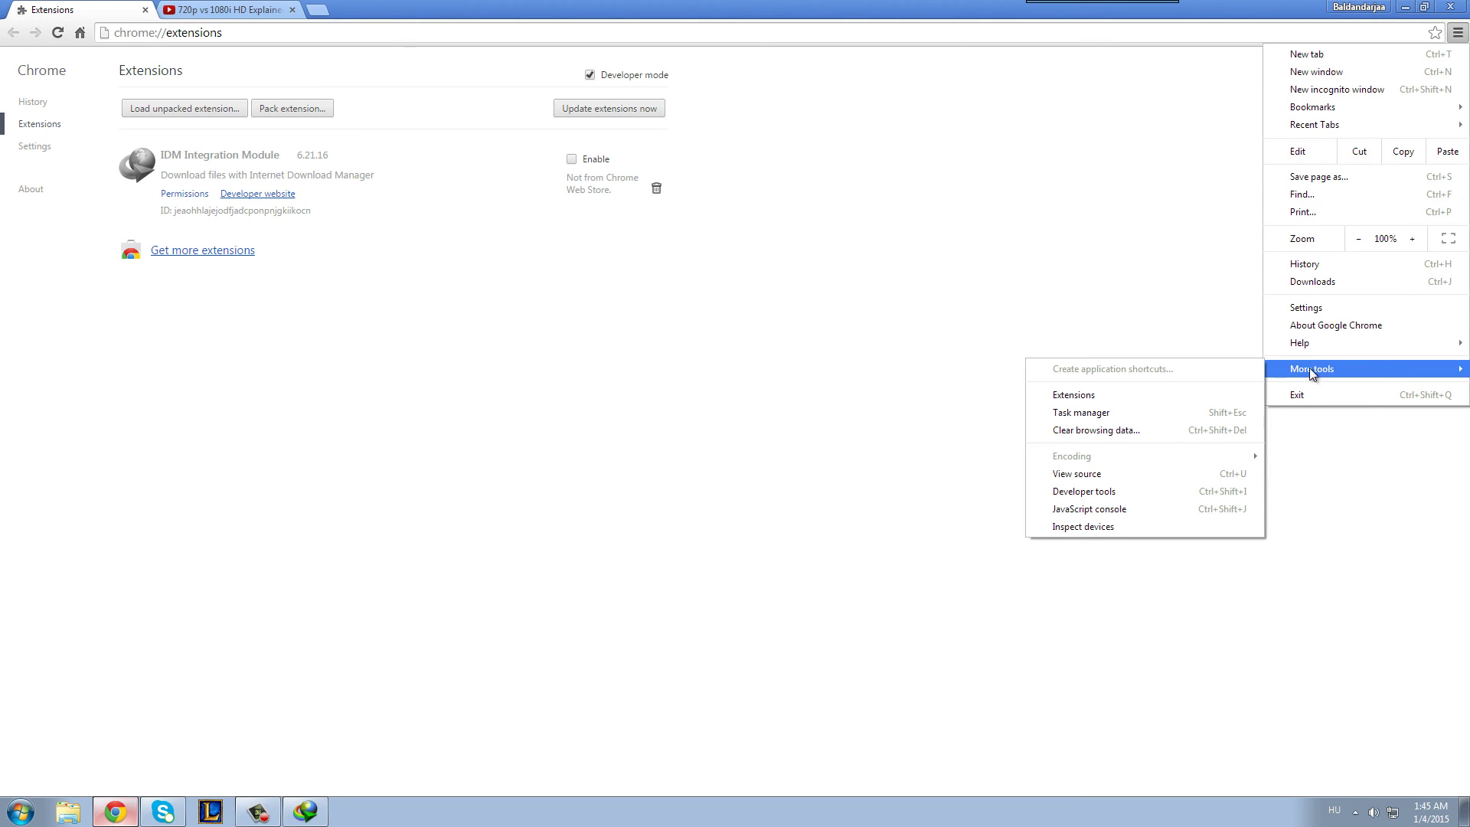
{"action": "left_click", "coordinate": [1074, 395]}
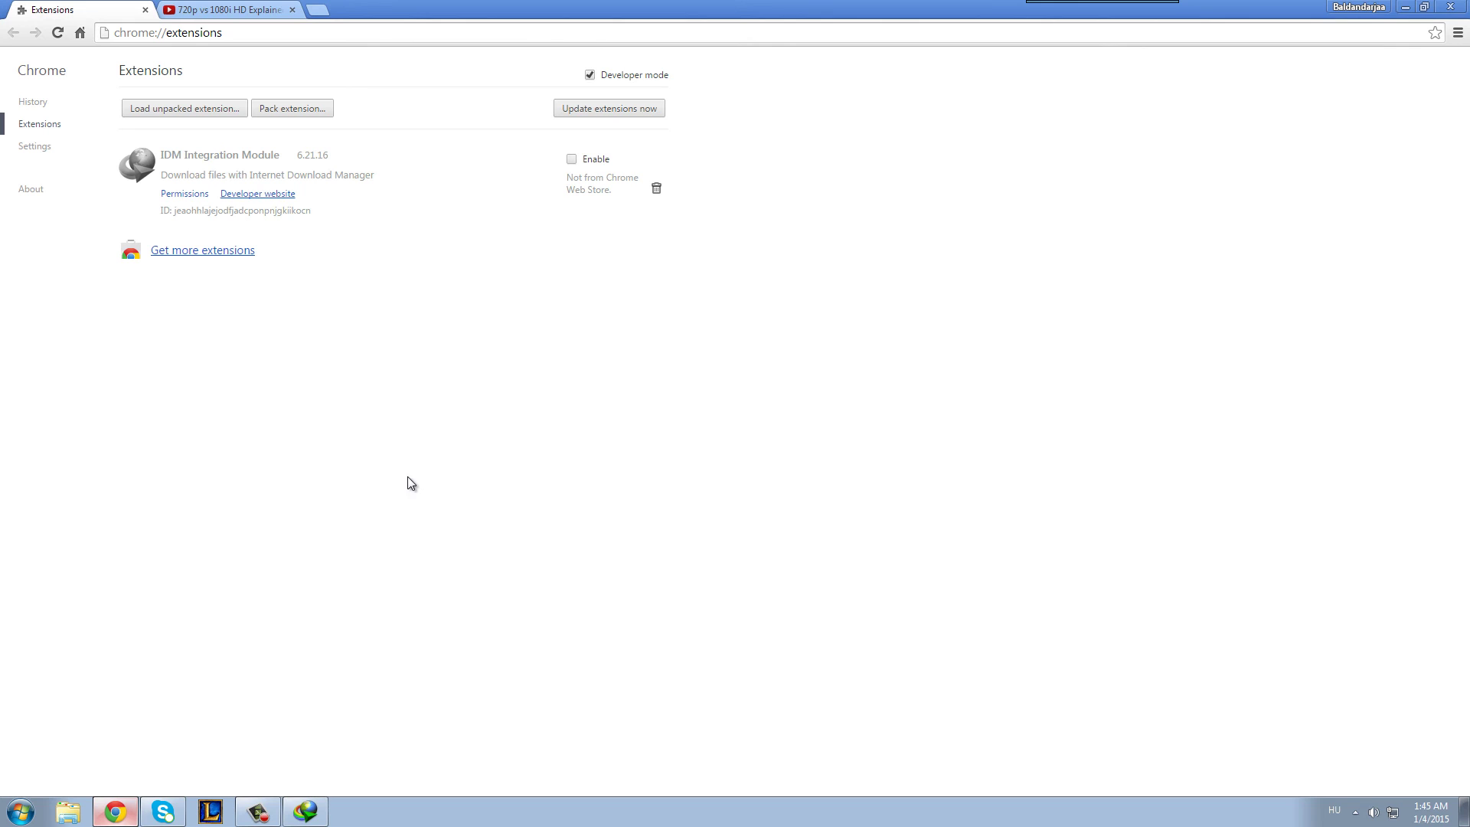
- Turn off advanced browser integration in Internet Download Manager's general configuration, apply the change, and close the program's windows
{"action": "left_click", "coordinate": [305, 810]}
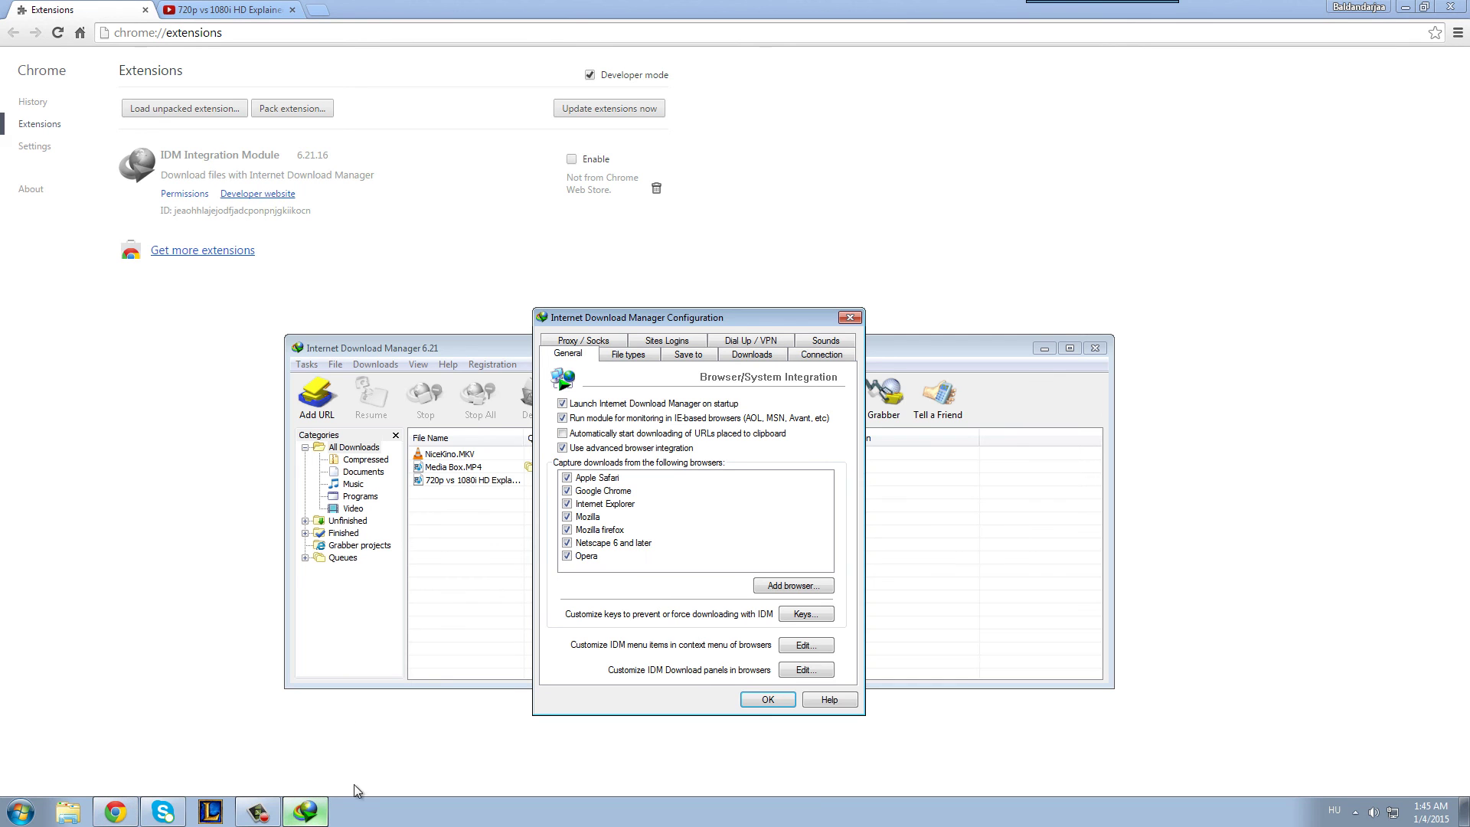
{"action": "left_click", "coordinate": [563, 449]}
{"action": "left_click", "coordinate": [824, 546]}
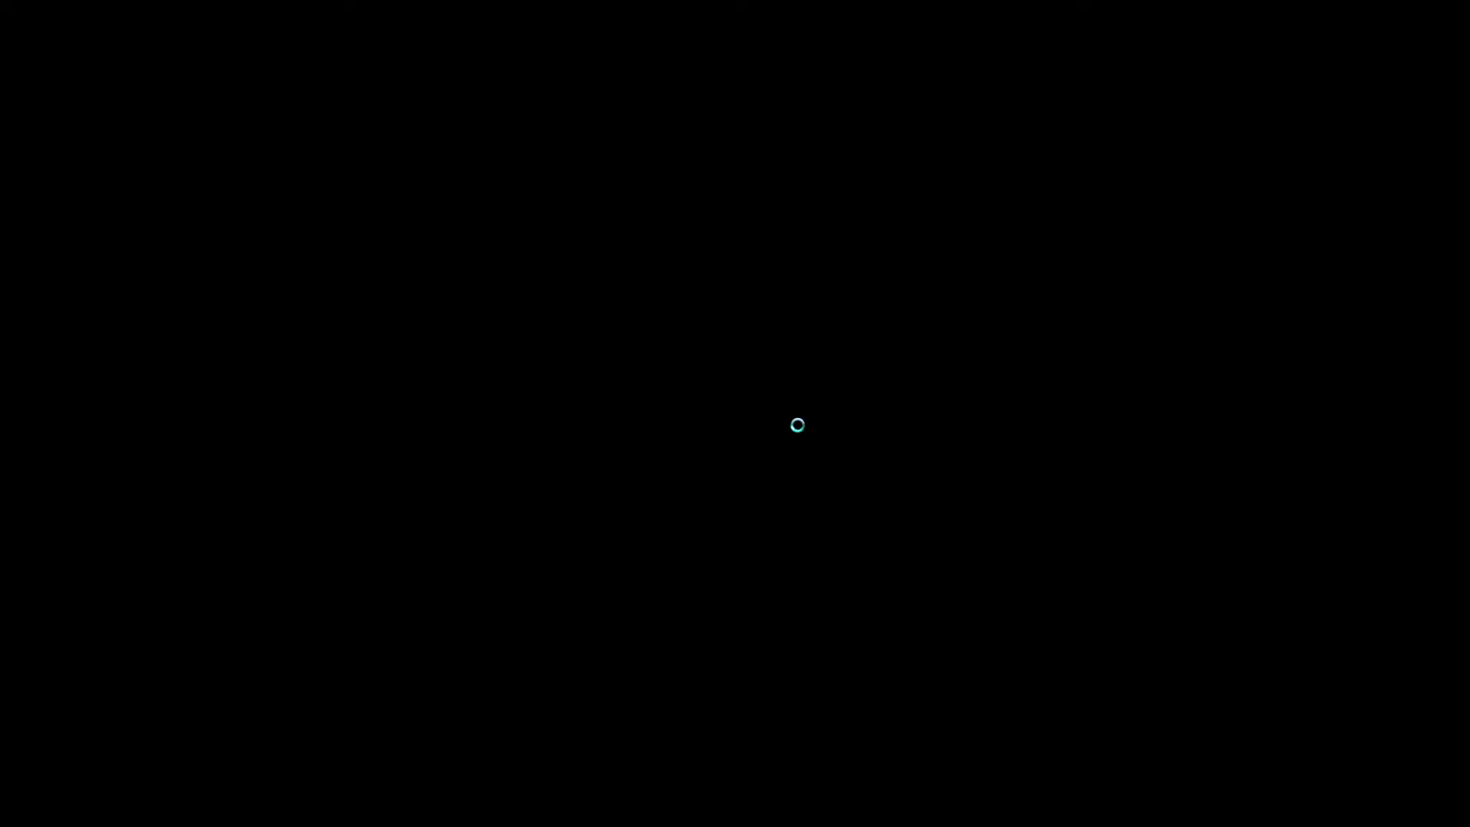
{"action": "left_click", "coordinate": [802, 471]}
{"action": "left_click", "coordinate": [893, 520]}
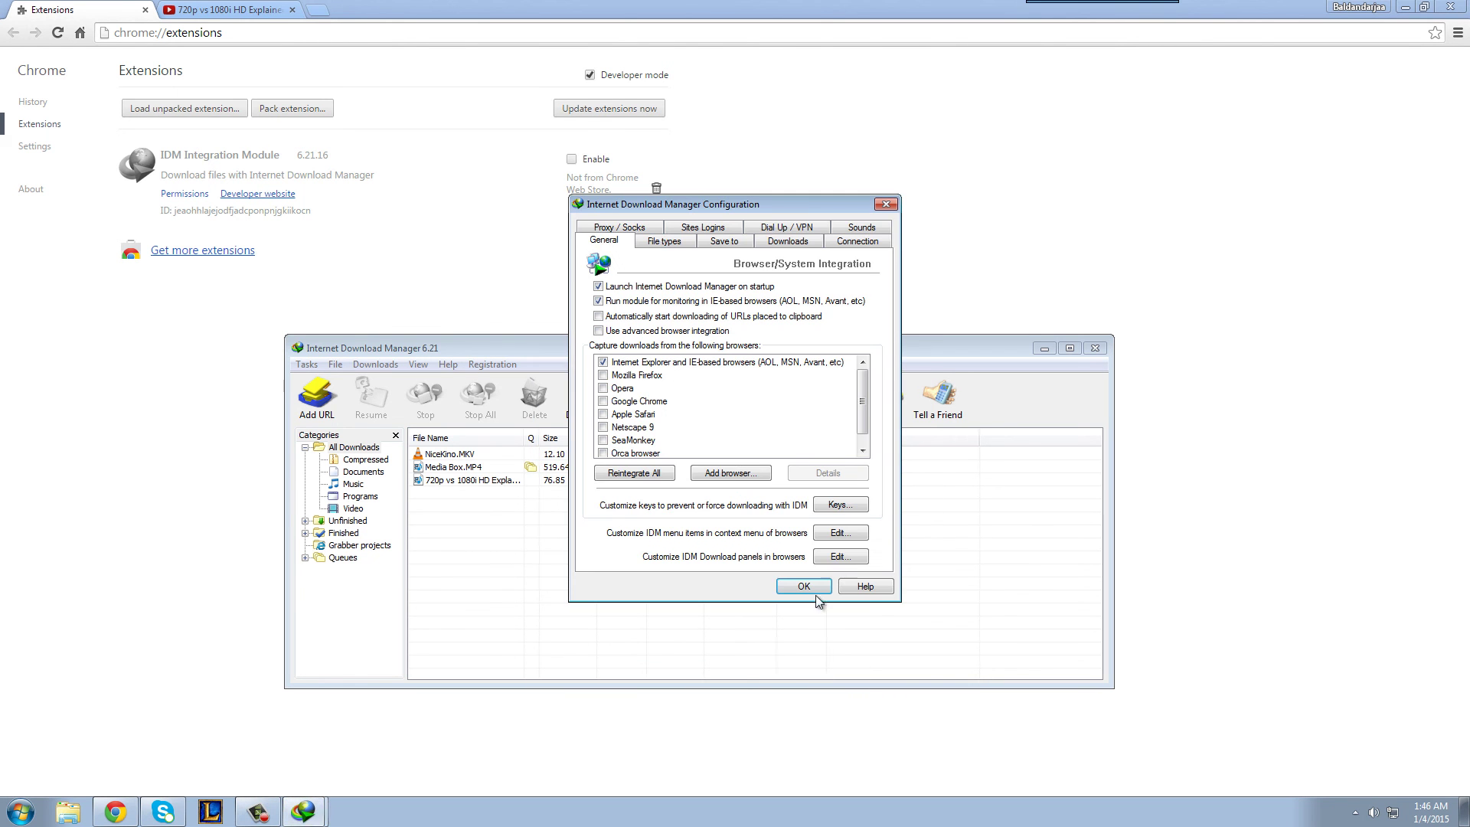
{"action": "left_click", "coordinate": [804, 585]}
{"action": "left_click", "coordinate": [1117, 342]}
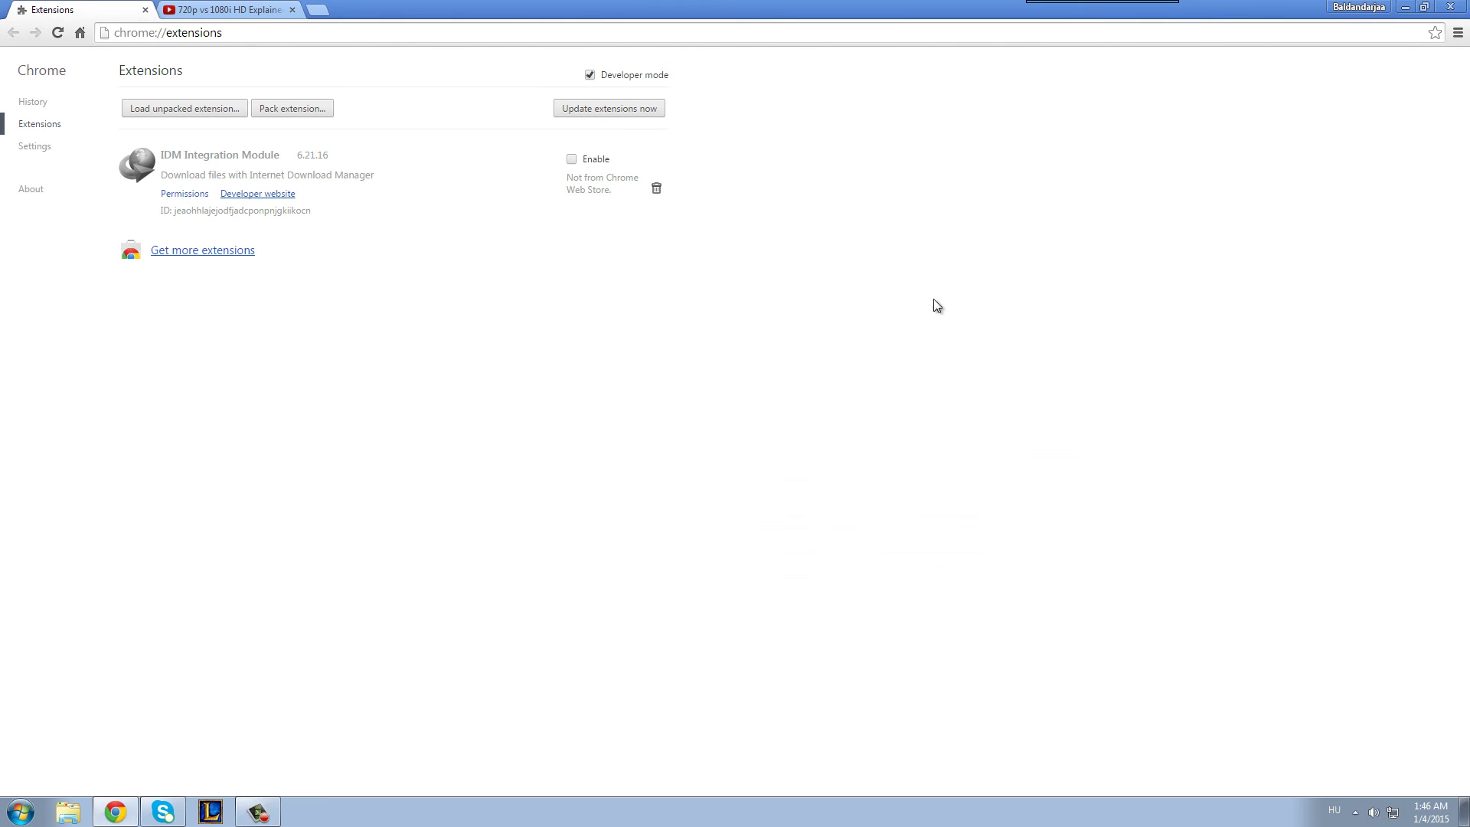
- Reload the YouTube video page in Chrome and switch the video to an HD quality
{"action": "left_click", "coordinate": [240, 11]}
{"action": "key", "text": "F5"}
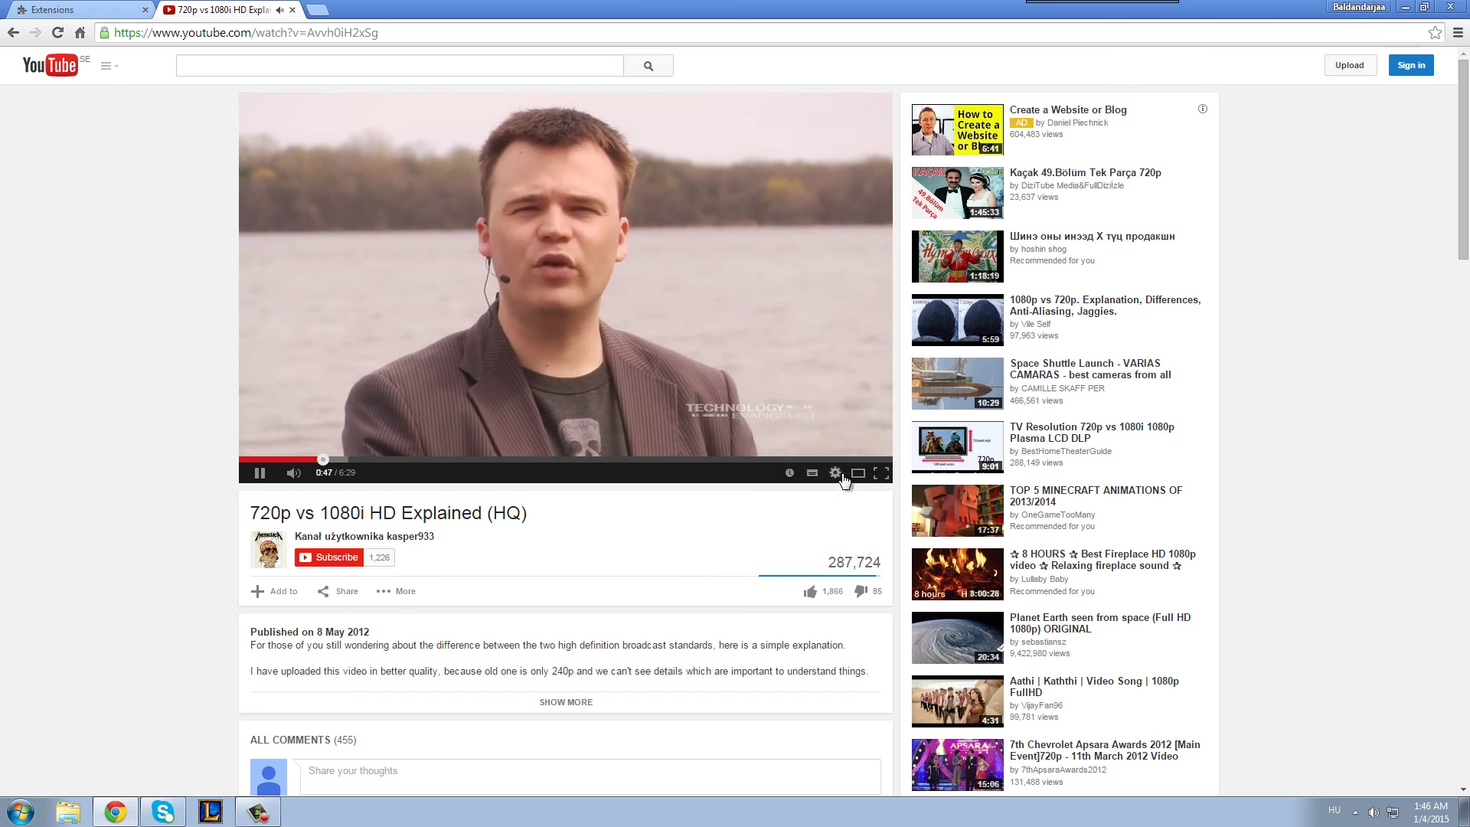
{"action": "left_click", "coordinate": [835, 472]}
{"action": "left_click", "coordinate": [781, 436]}
{"action": "left_click", "coordinate": [762, 332]}
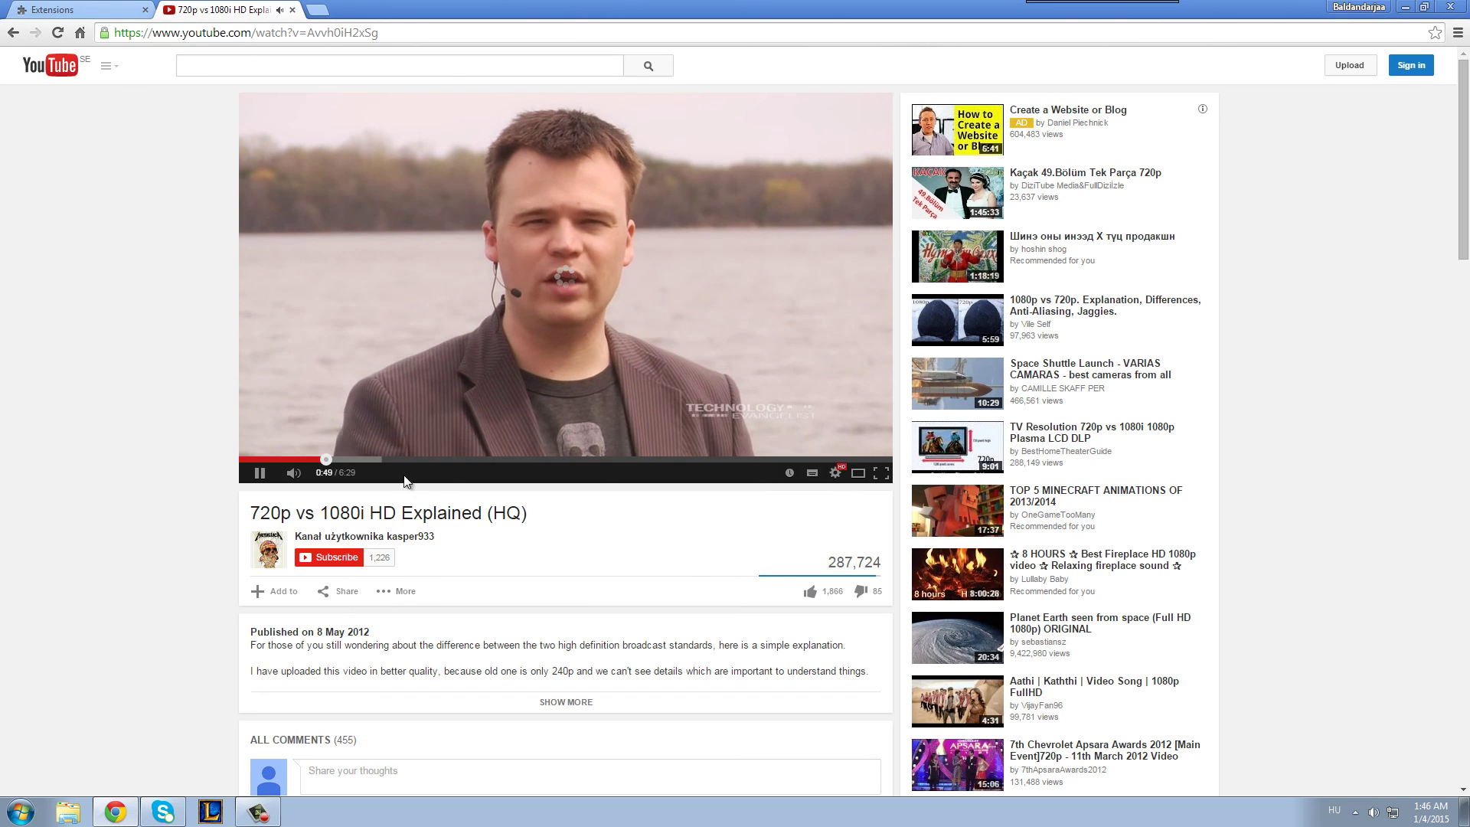
- Skip the video to 1:44 and pause it, returning to Chrome's Extensions page
{"action": "left_click", "coordinate": [412, 457]}
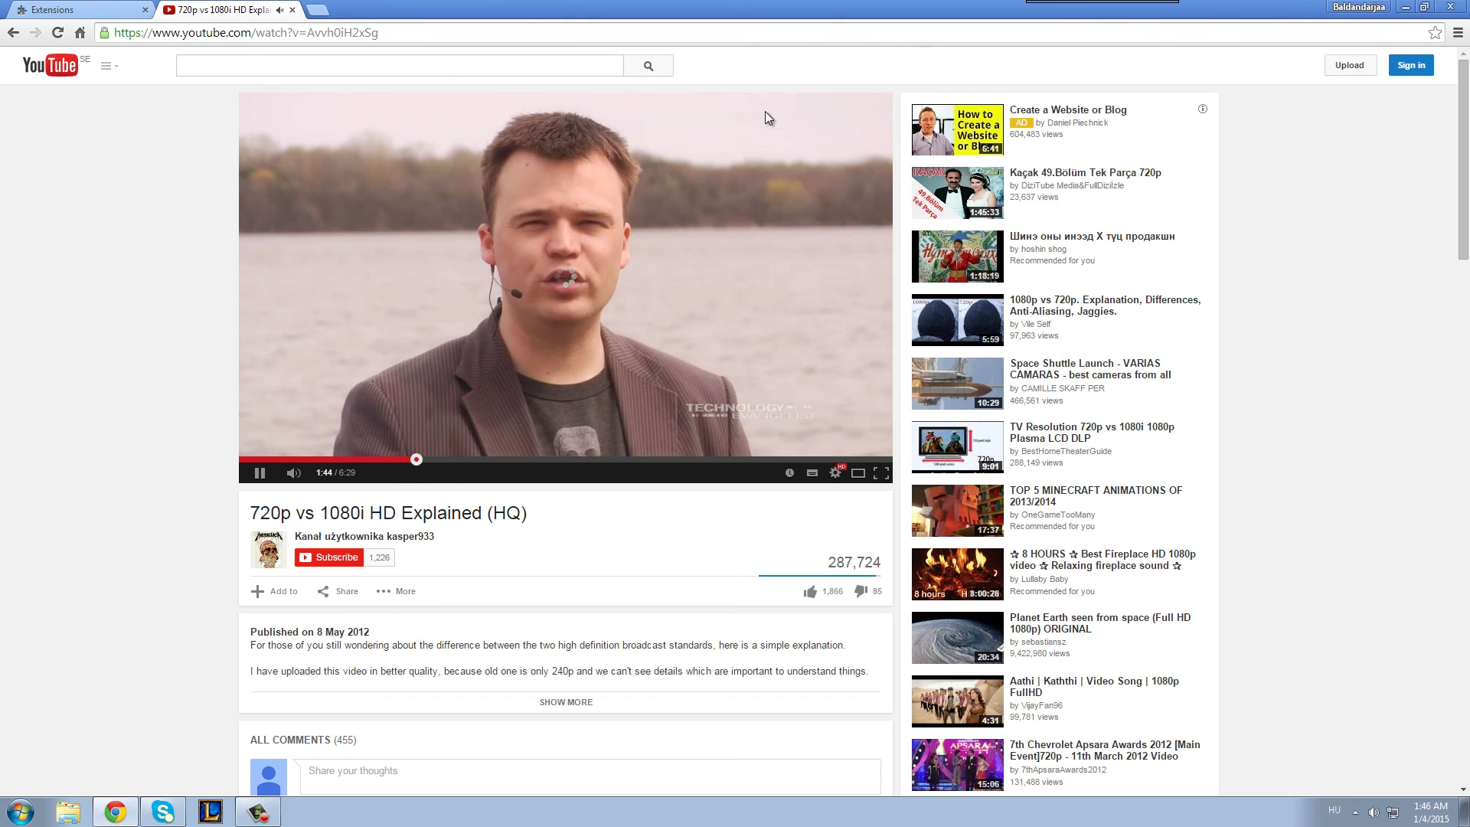
{"action": "left_click", "coordinate": [260, 473]}
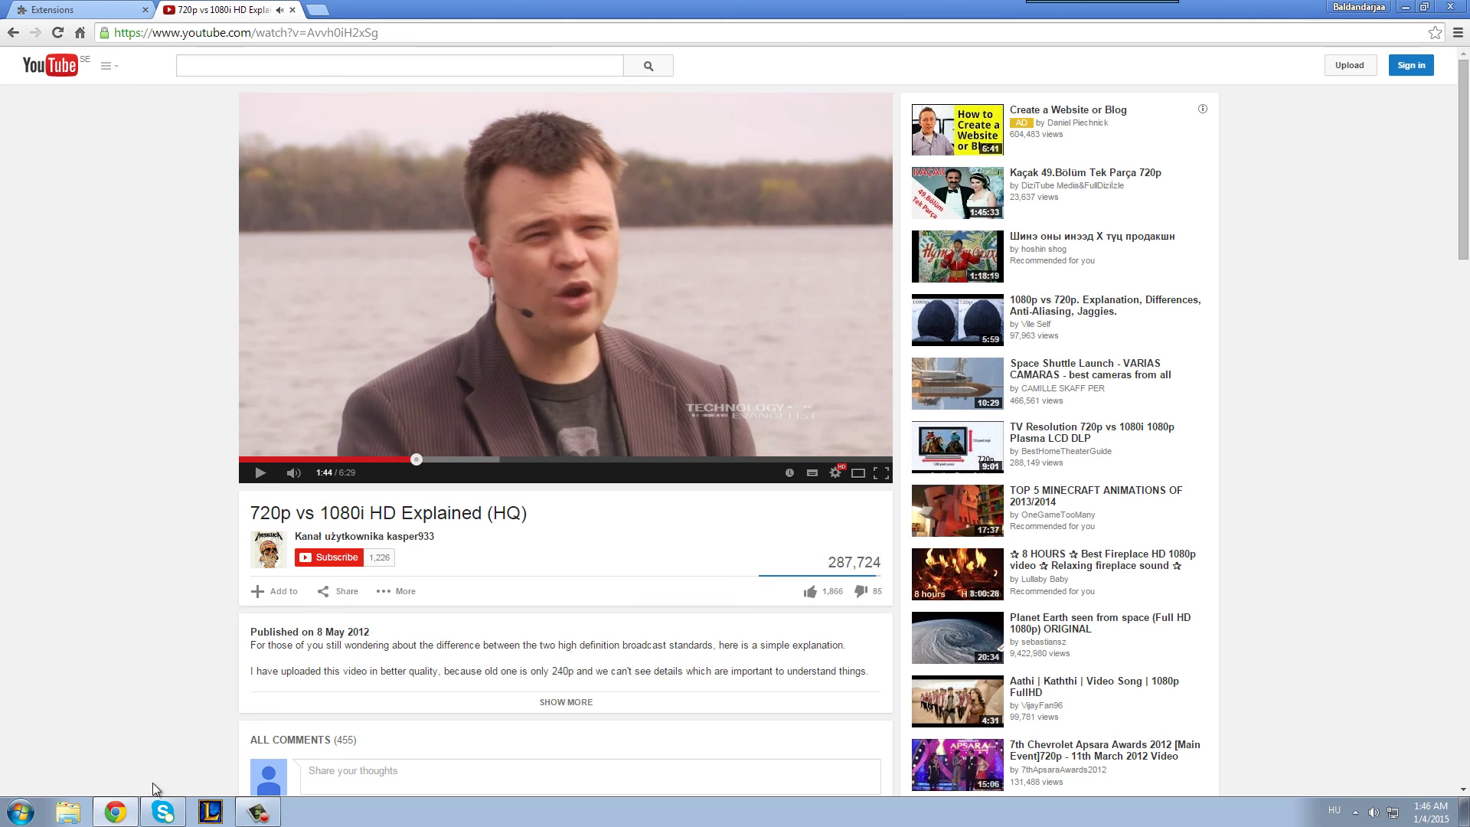
{"action": "left_click", "coordinate": [134, 698]}
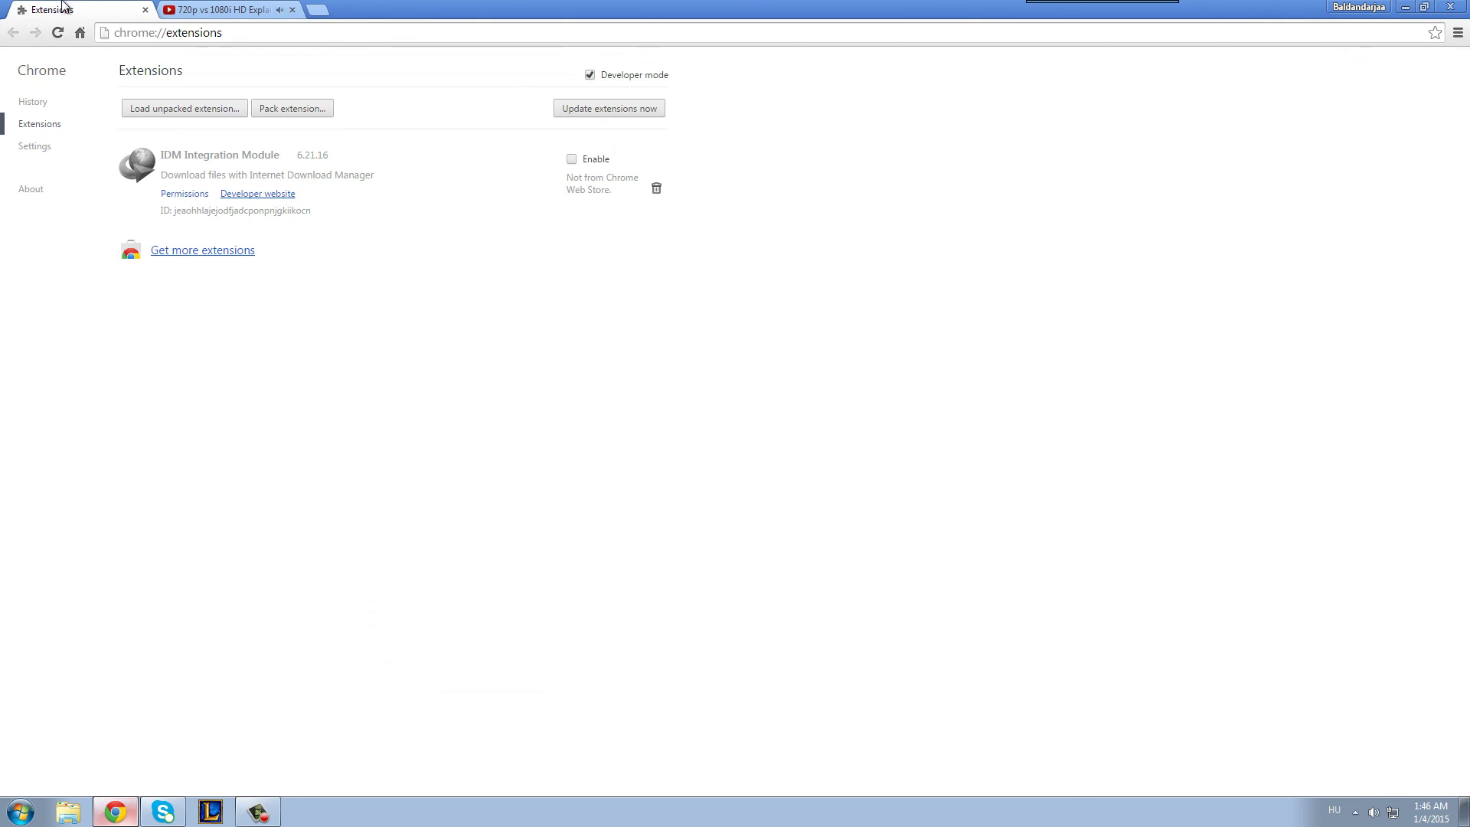